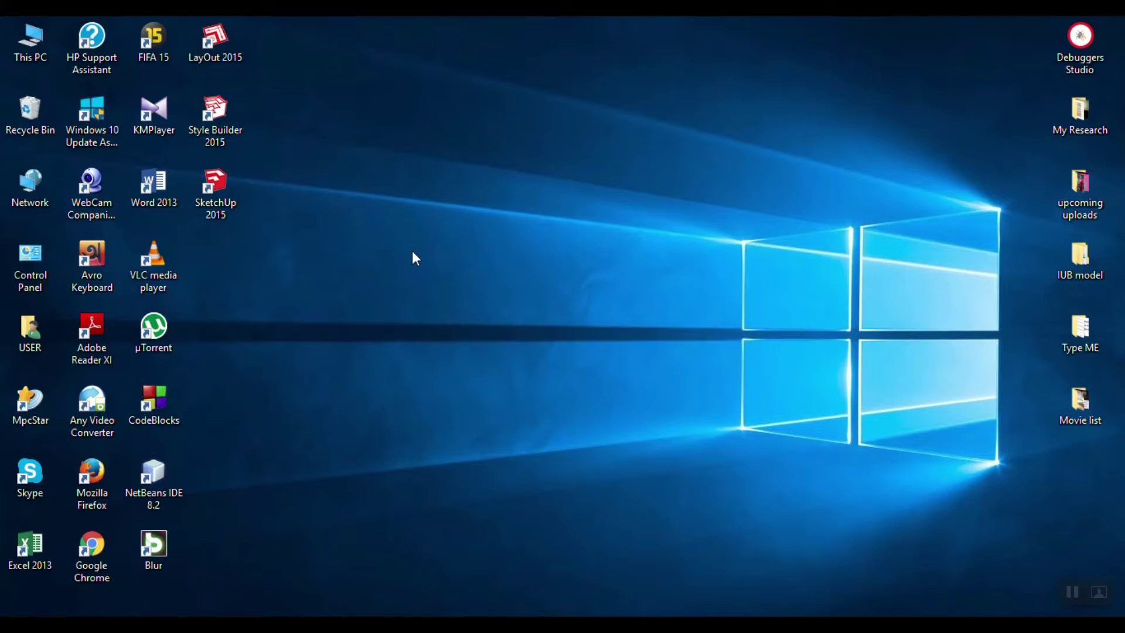
- Launch SketchUp 2015, start a new model from the millimetre template, and orbit the view
double_click(221, 191)
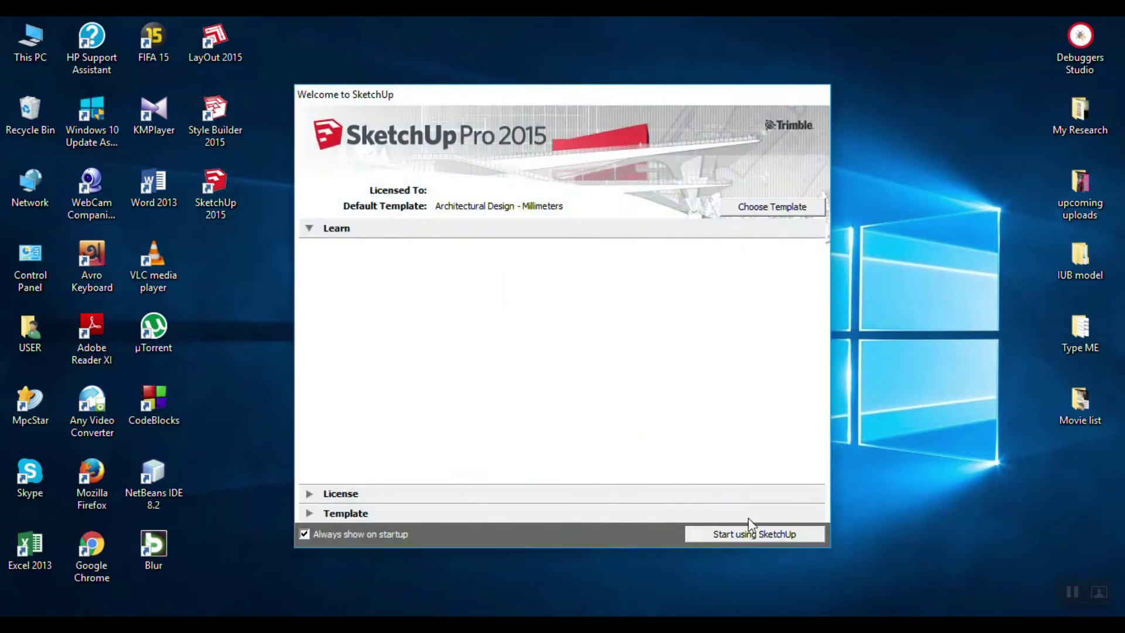
click(753, 534)
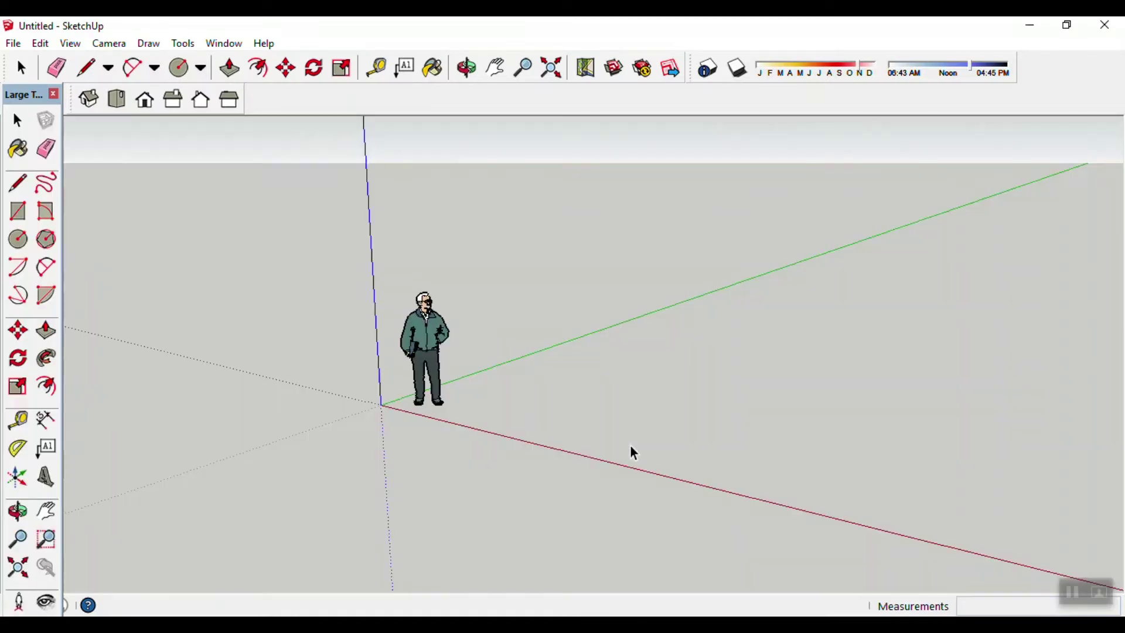
scroll(631, 445, down, 2)
mouse_move(631, 445)
middle_down()
mouse_move(669, 448)
mouse_move(574, 410)
mouse_move(545, 421)
middle_up()
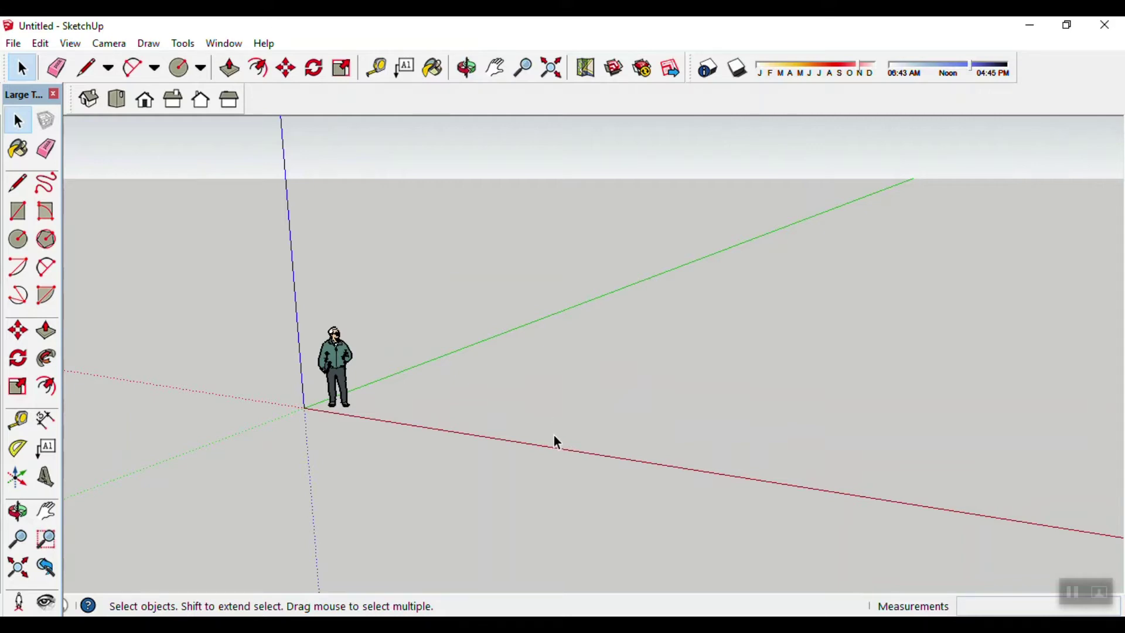
click(224, 43)
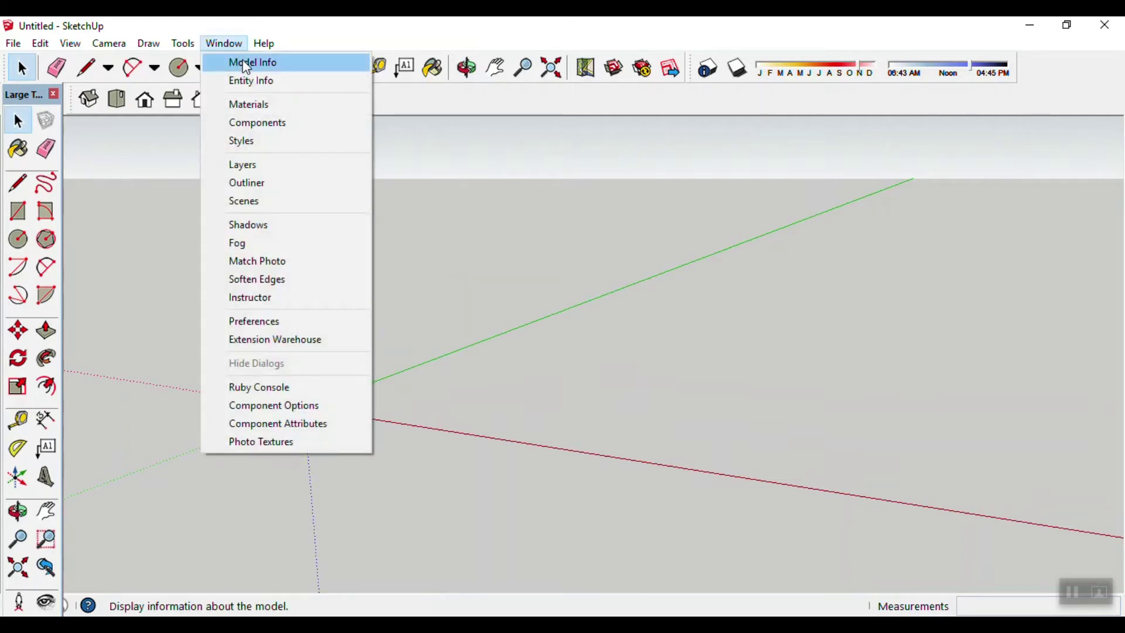
click(252, 62)
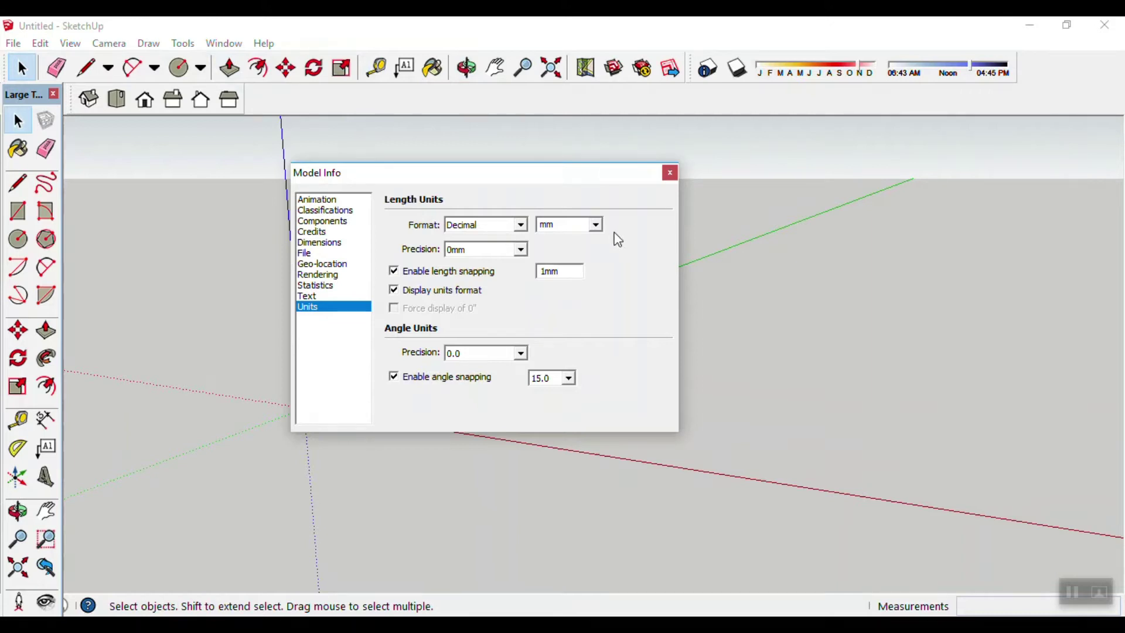
click(521, 250)
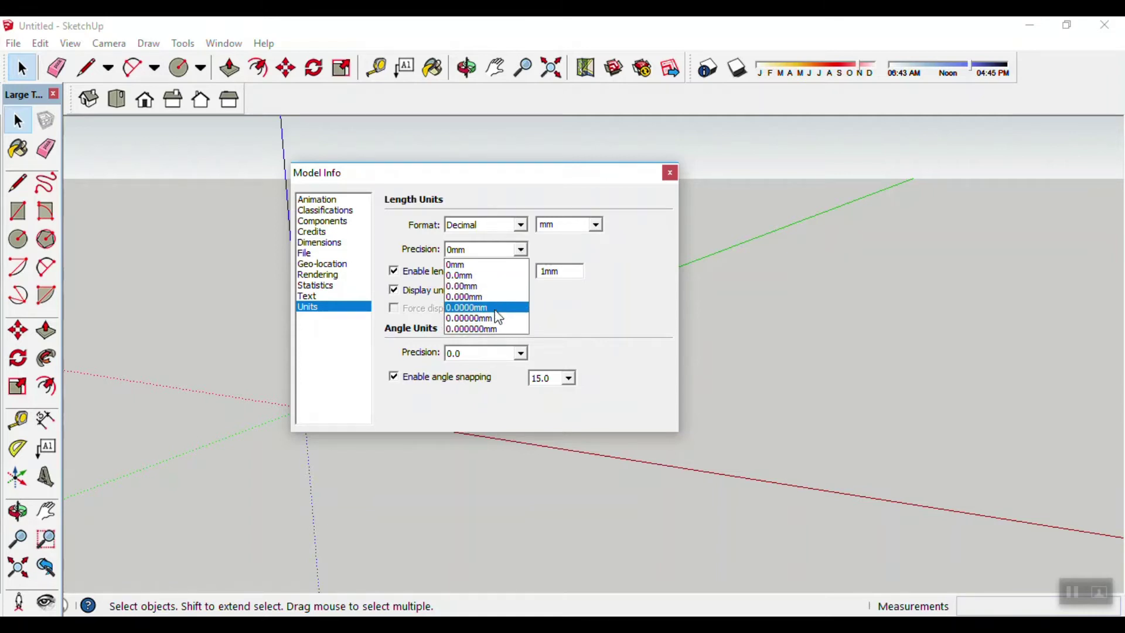
click(494, 265)
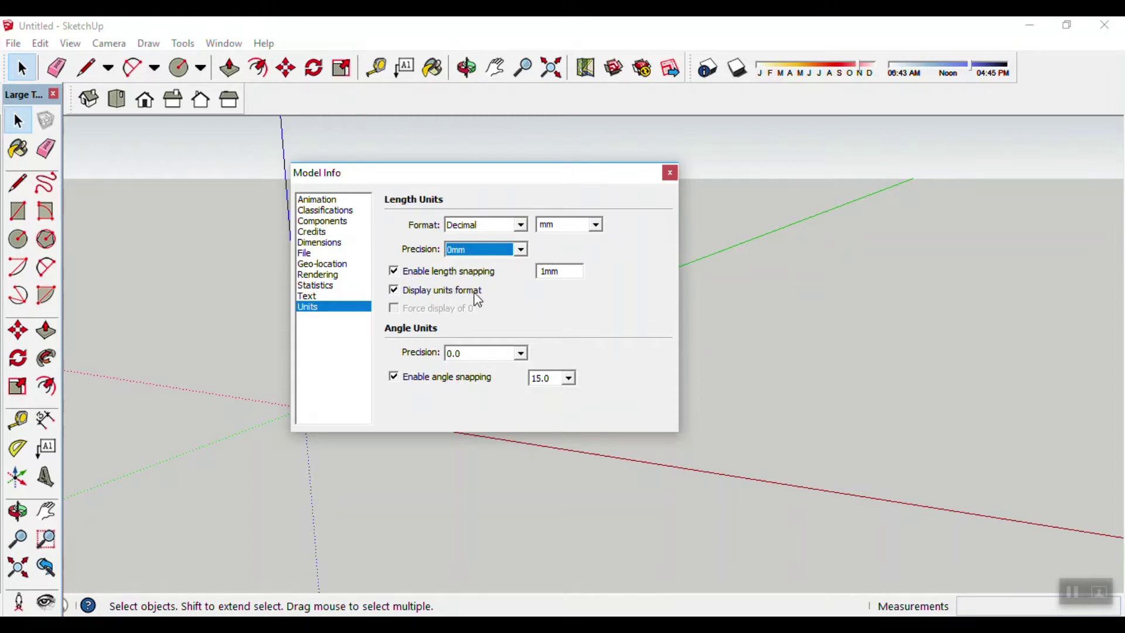
click(670, 173)
scroll(581, 263, down, 2)
mouse_move(582, 263)
middle_down()
mouse_move(642, 301)
mouse_move(422, 296)
mouse_move(488, 315)
mouse_move(573, 301)
middle_up()
middle_drag(655, 328, 547, 343)
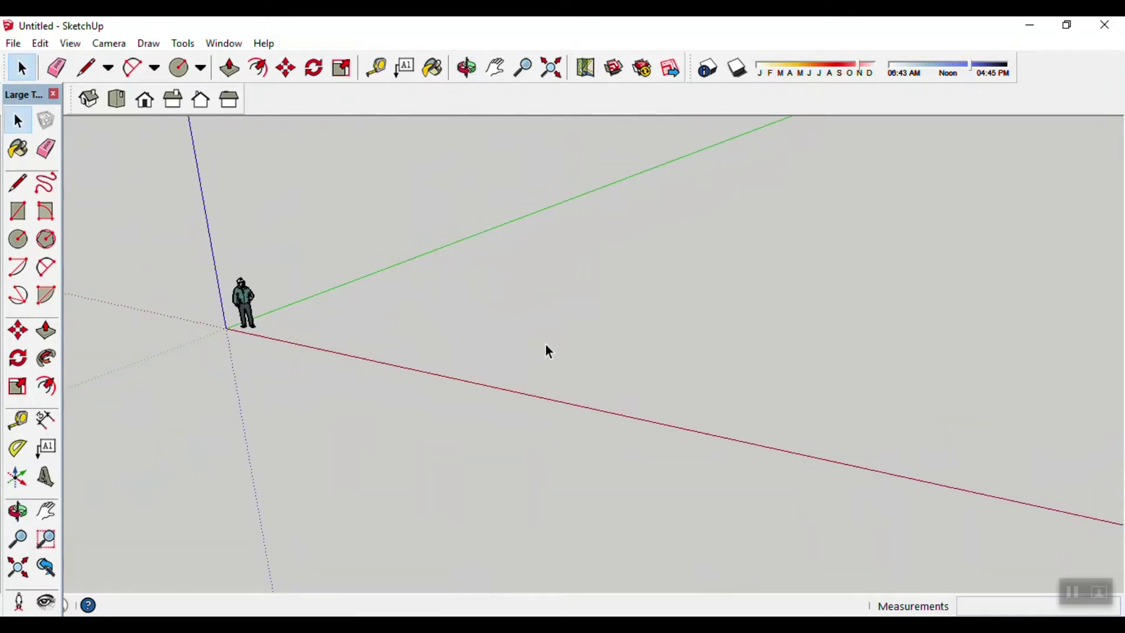
- Draw a closed 1000 × 1000 mm square face on the ground with the Line tool
key(l)
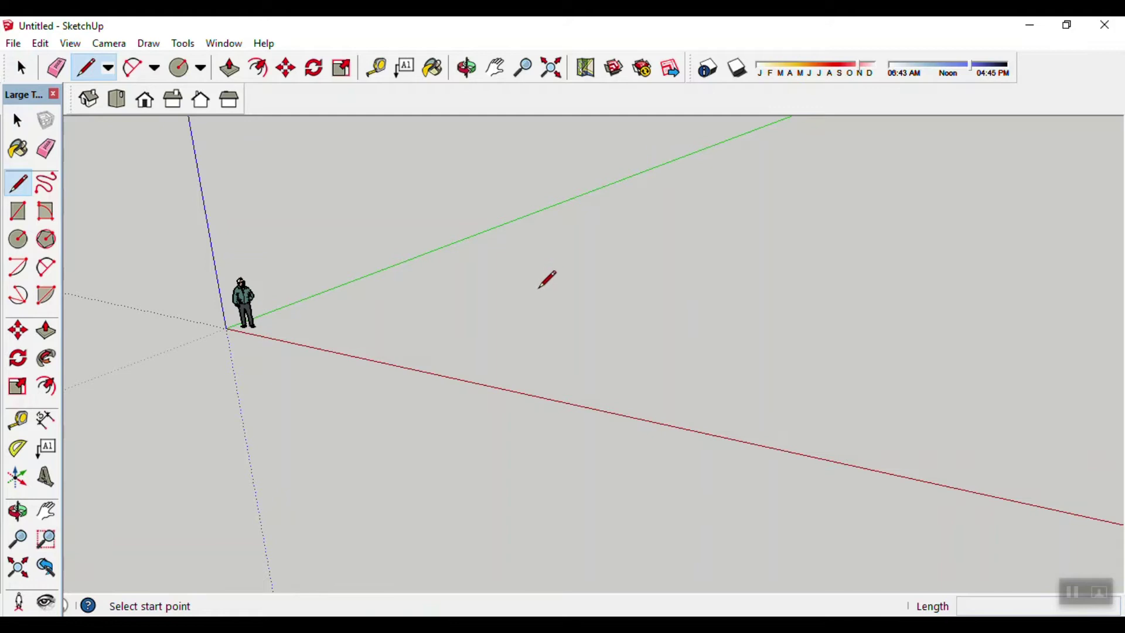
click(536, 294)
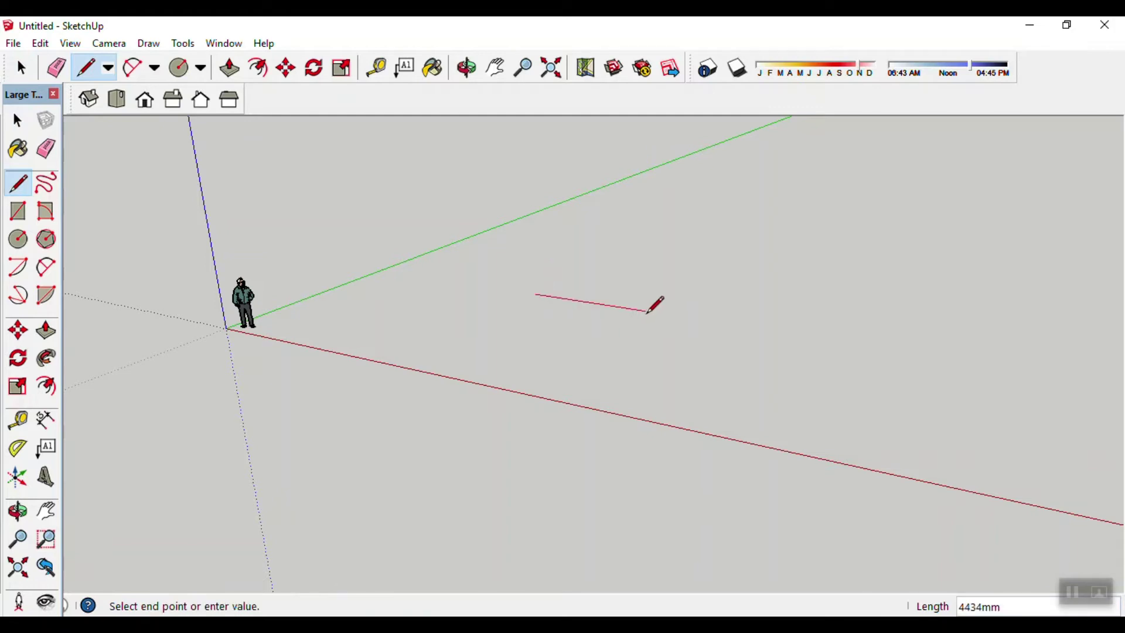
text(1000)
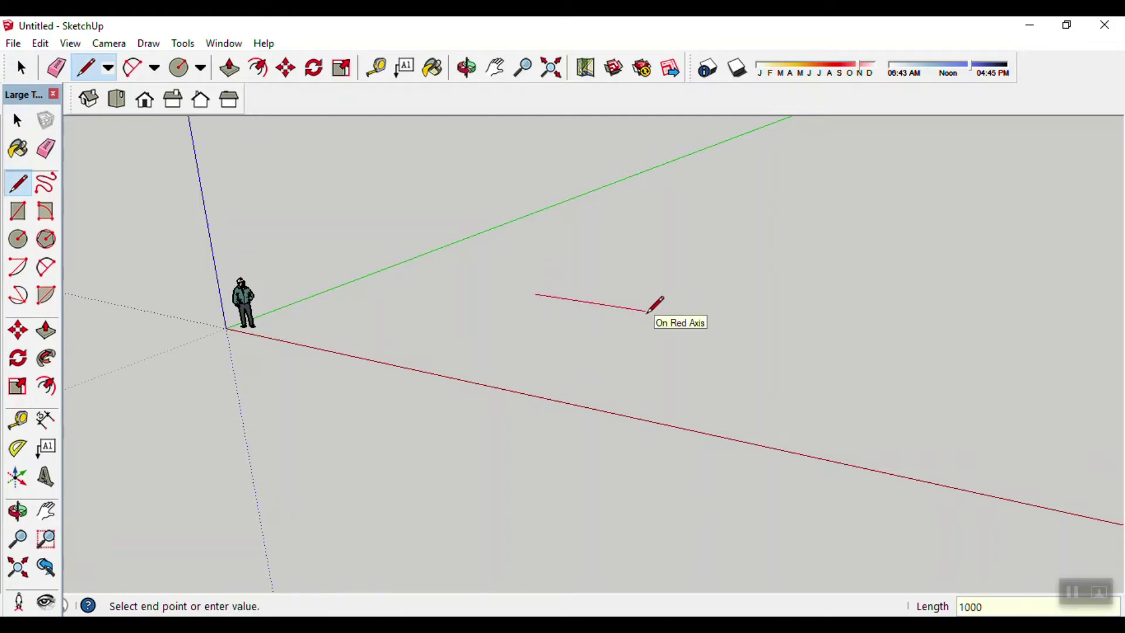
key(Return)
scroll(589, 301, up, 2)
scroll(592, 294, up, 1)
text(1000)
key(Return)
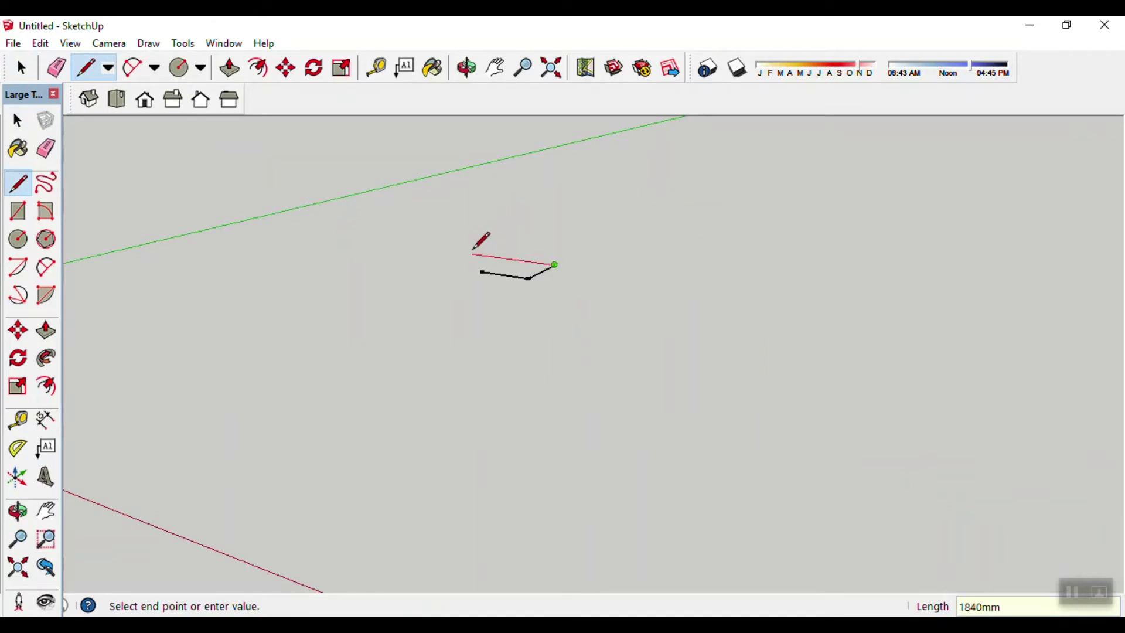
text(1000)
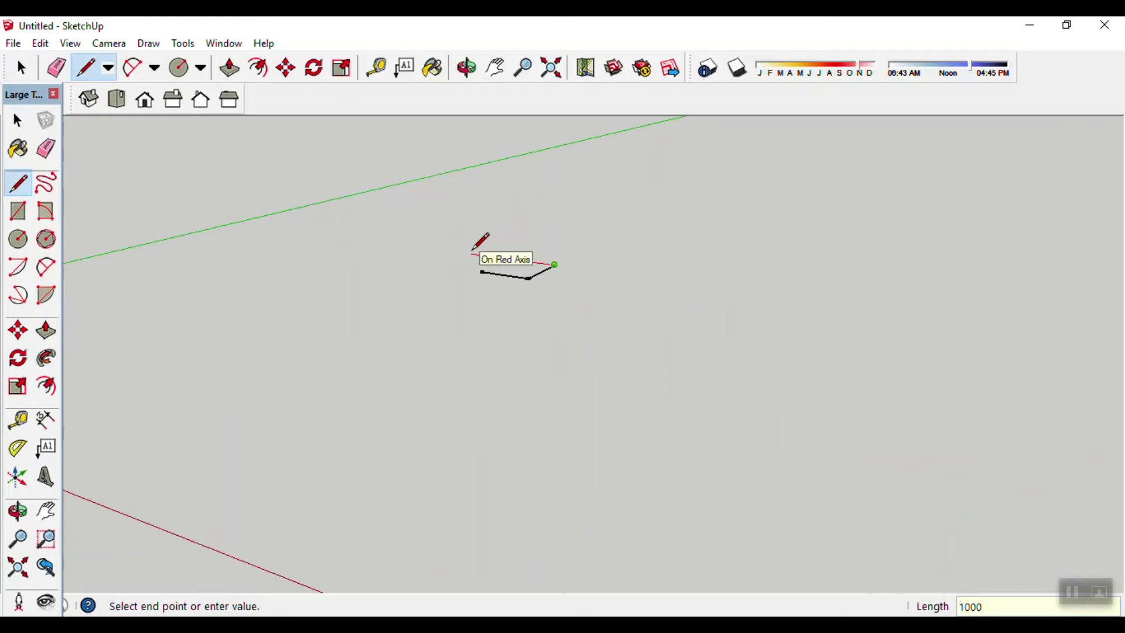
key(Return)
click(481, 272)
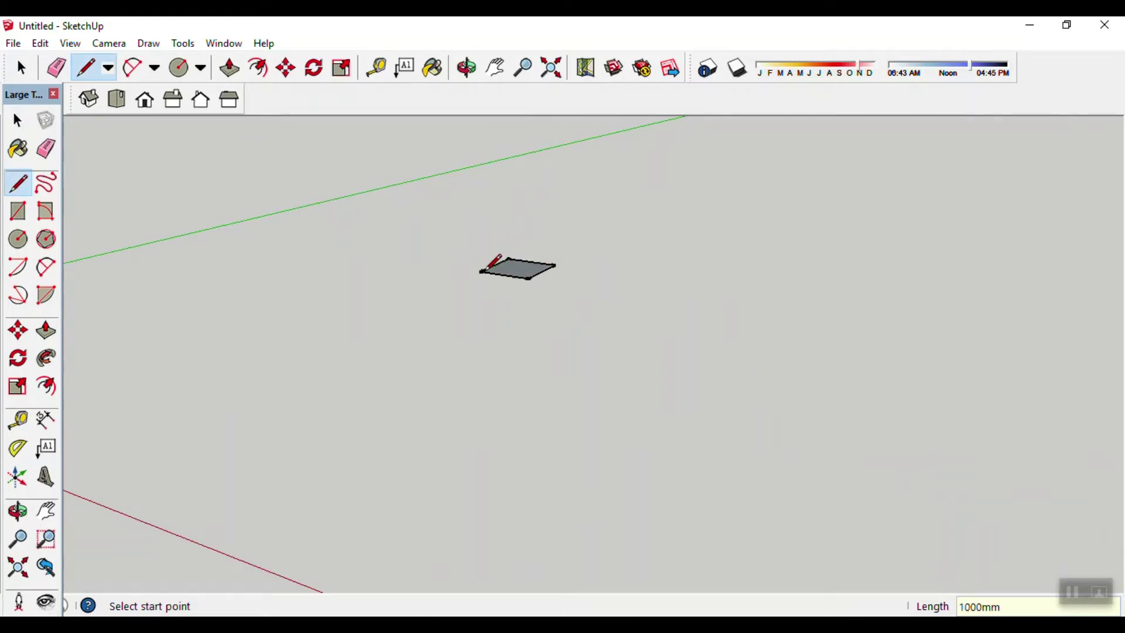
key(space)
scroll(545, 268, up, 2)
scroll(542, 272, up, 2)
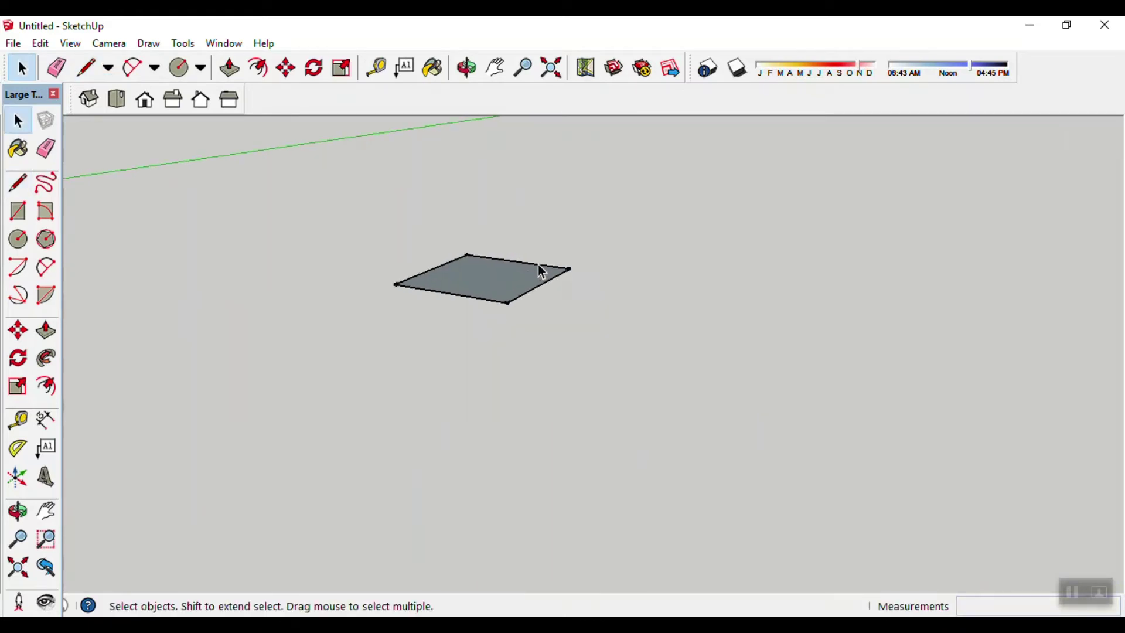
- Push/pull the square face up 1000 mm into a cube
key(p)
click(502, 268)
text(100)
key(Return)
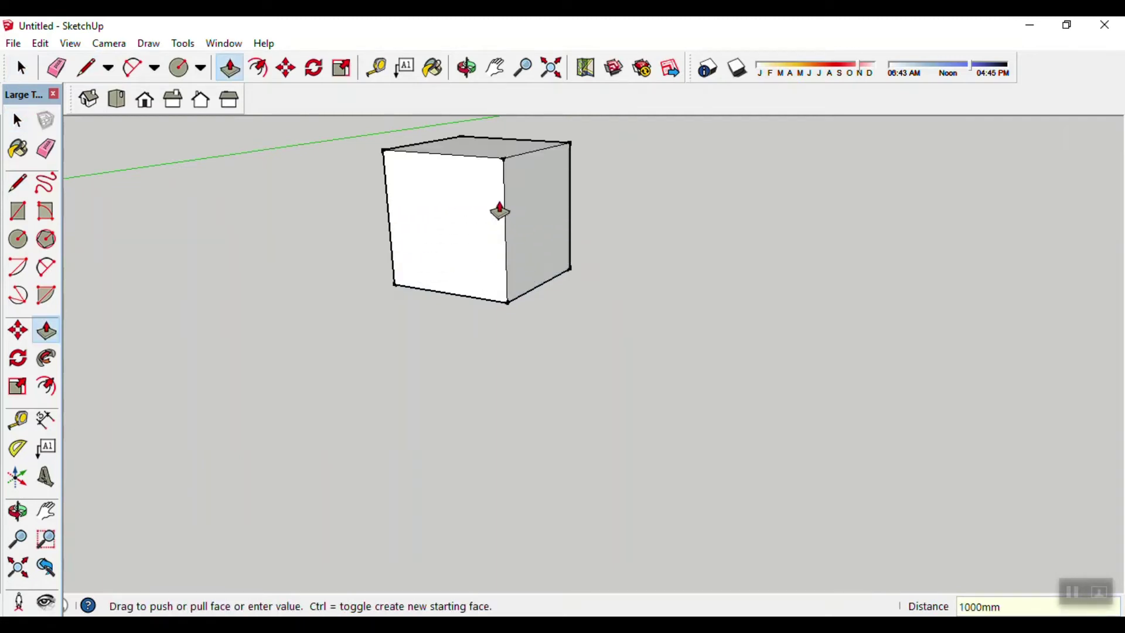
scroll(500, 212, down, 2)
- Orbit around the 1000 mm cube to view it from another angle
key(space)
mouse_move(565, 304)
middle_down()
mouse_move(510, 374)
mouse_move(510, 322)
mouse_move(499, 328)
mouse_move(567, 306)
mouse_move(570, 269)
mouse_move(500, 322)
mouse_move(422, 321)
middle_up()
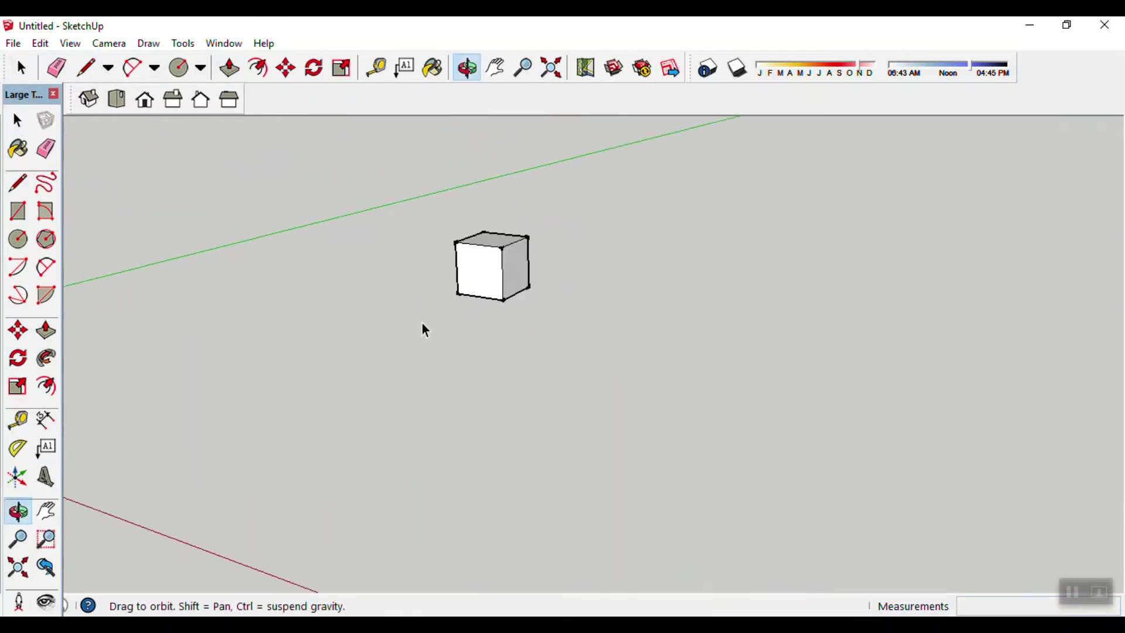
middle_drag(427, 325, 455, 315)
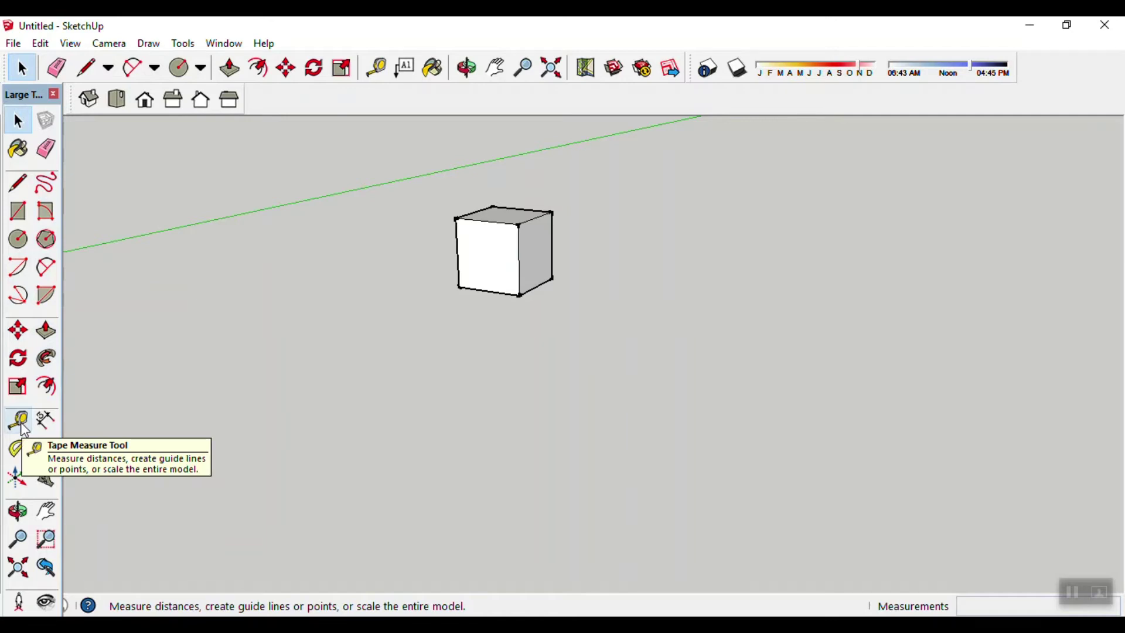
- Measure the cube's bottom edge with the Tape Measure, reading 1000 mm
click(18, 421)
mouse_move(346, 307)
middle_down()
mouse_move(532, 324)
mouse_move(459, 273)
mouse_move(459, 322)
mouse_move(479, 306)
middle_up()
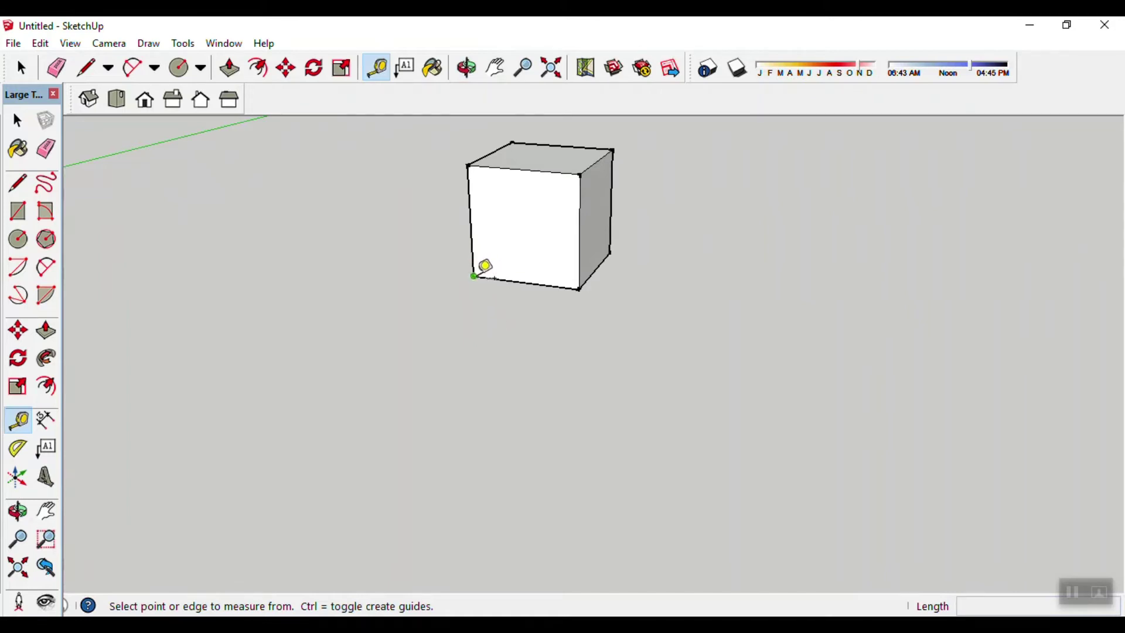
click(473, 276)
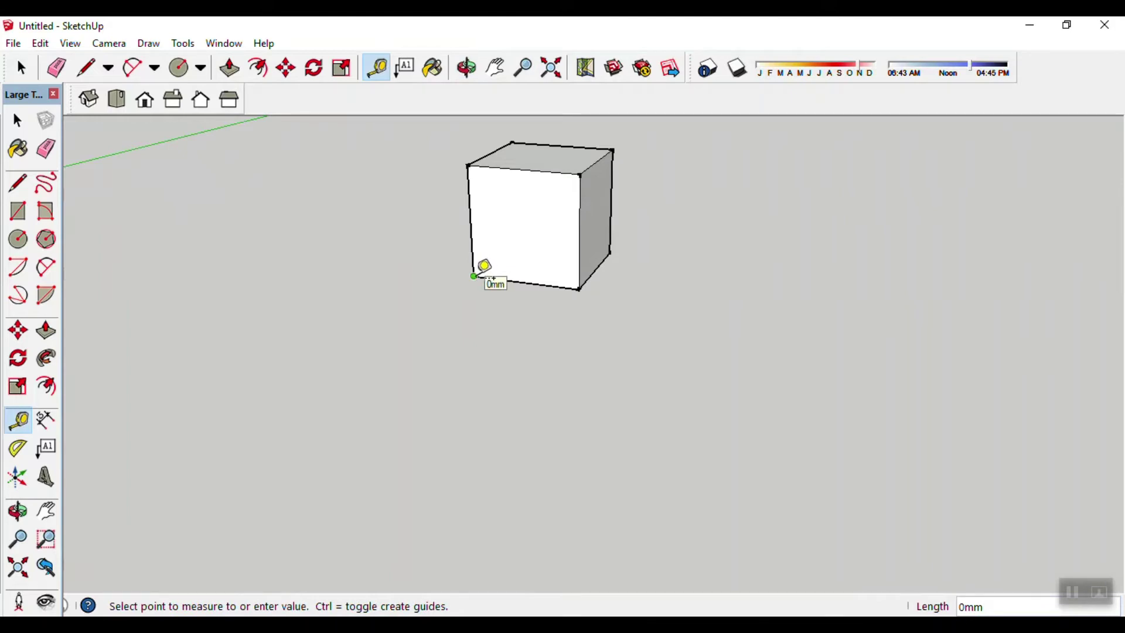
click(578, 289)
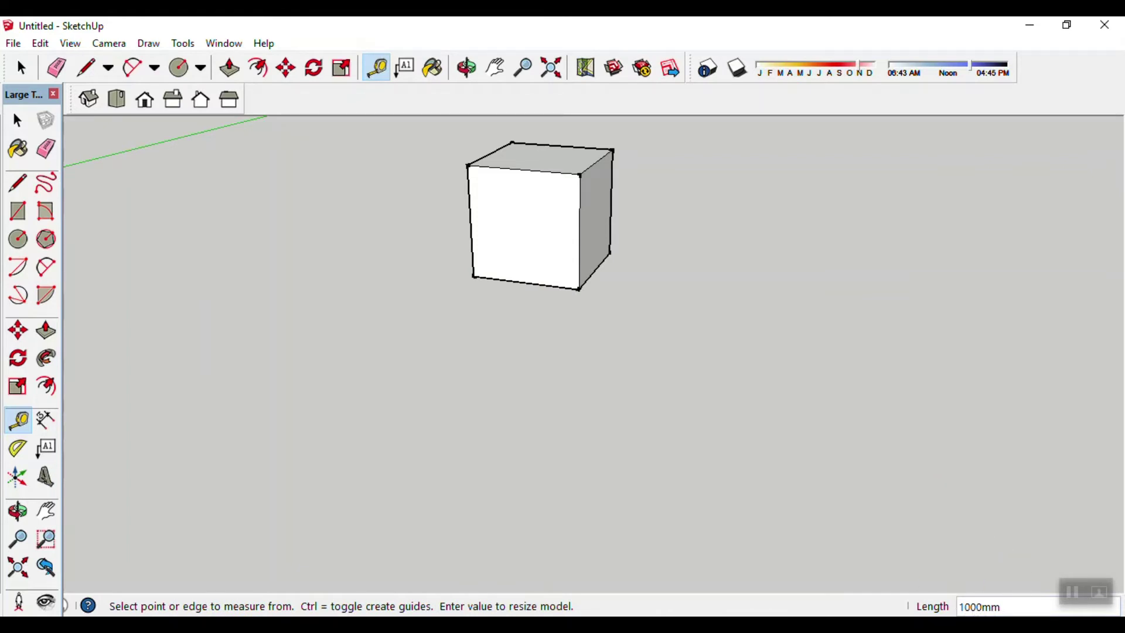
key(space)
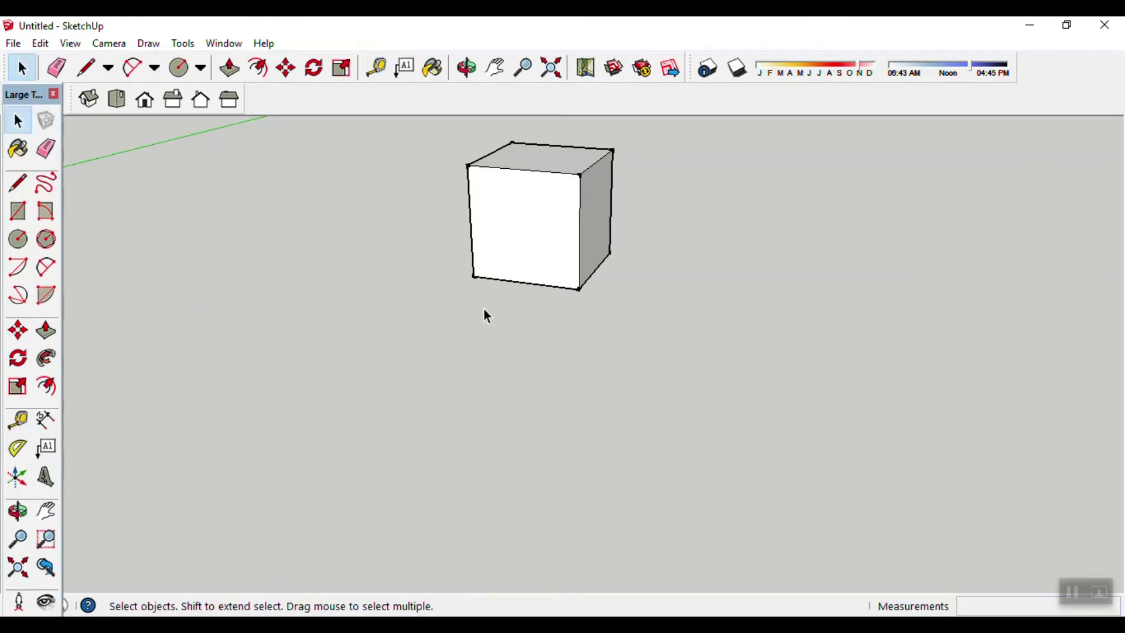
- Measure the cube's face diagonal, leaving a guide line, and orbit to a front-on view
key(l)
key(t)
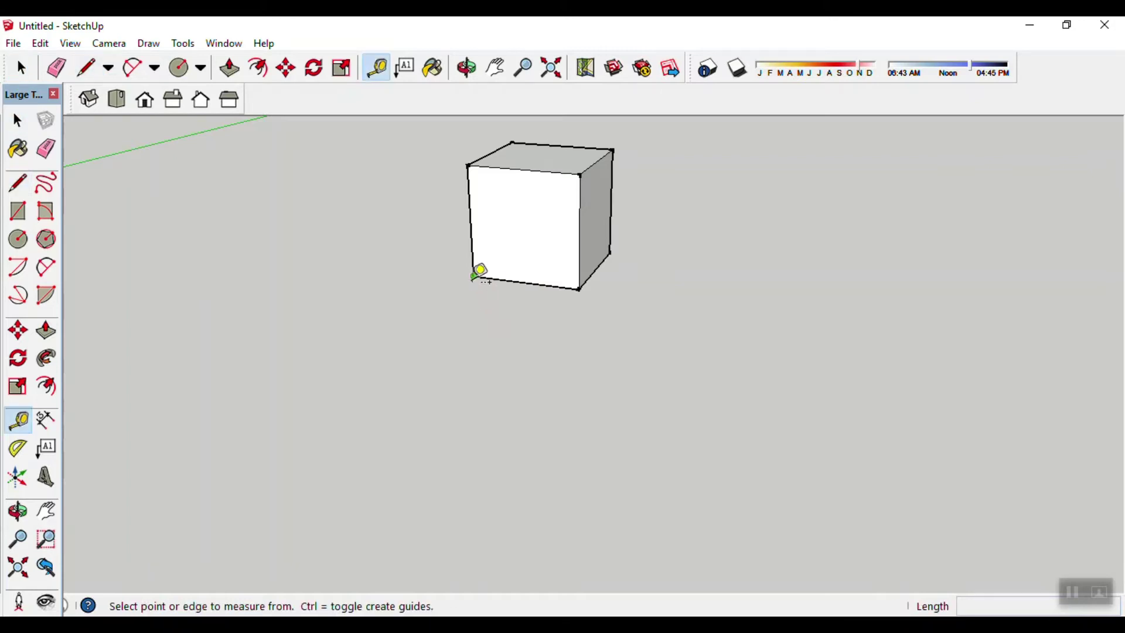
click(474, 276)
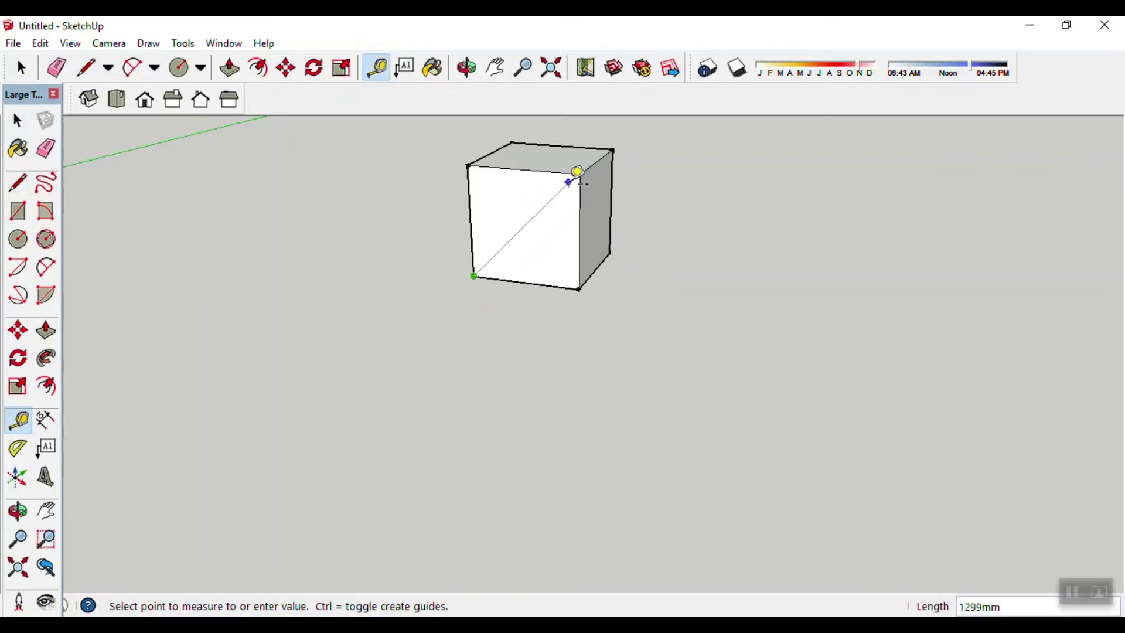
click(591, 169)
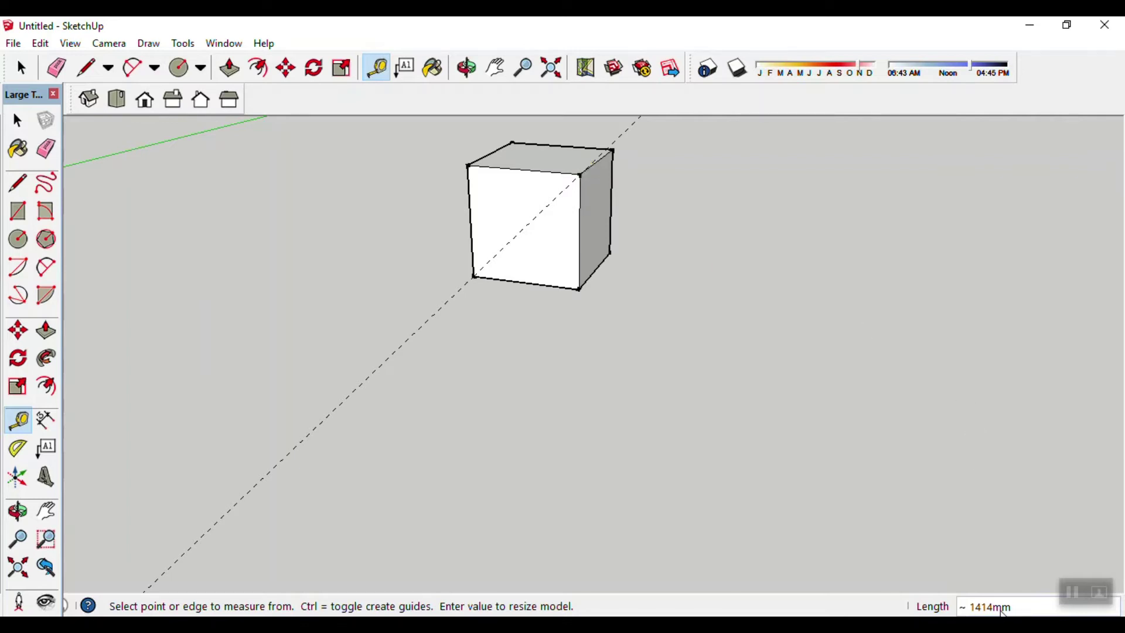
mouse_move(736, 405)
middle_down()
mouse_move(617, 396)
mouse_move(685, 399)
middle_up()
mouse_move(562, 327)
middle_down()
mouse_move(535, 396)
mouse_move(495, 366)
middle_up()
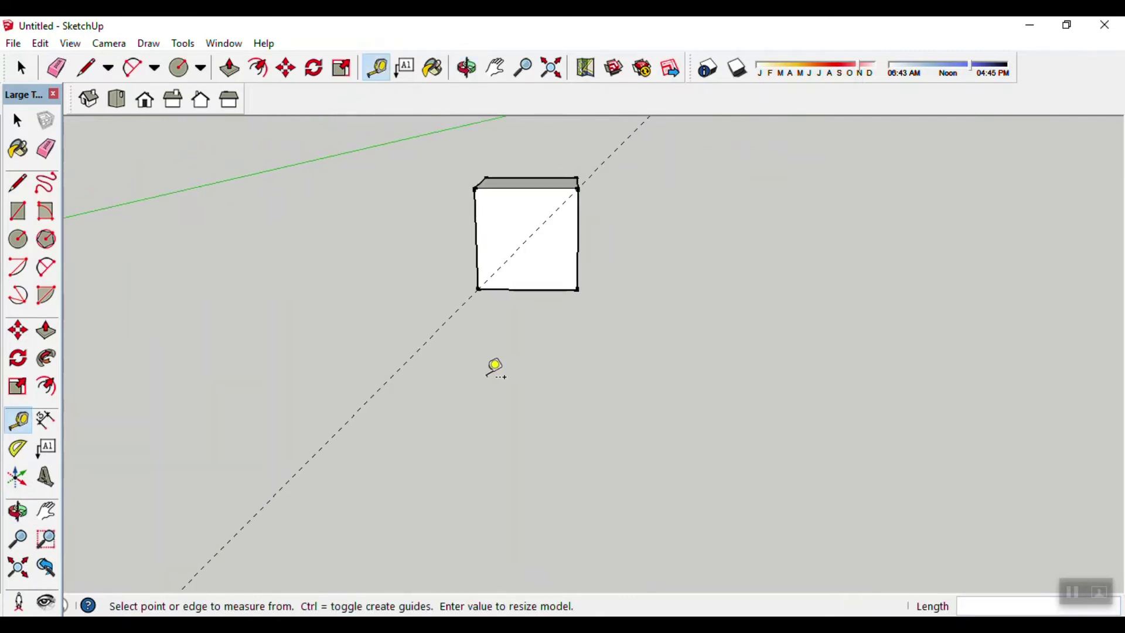
key(space)
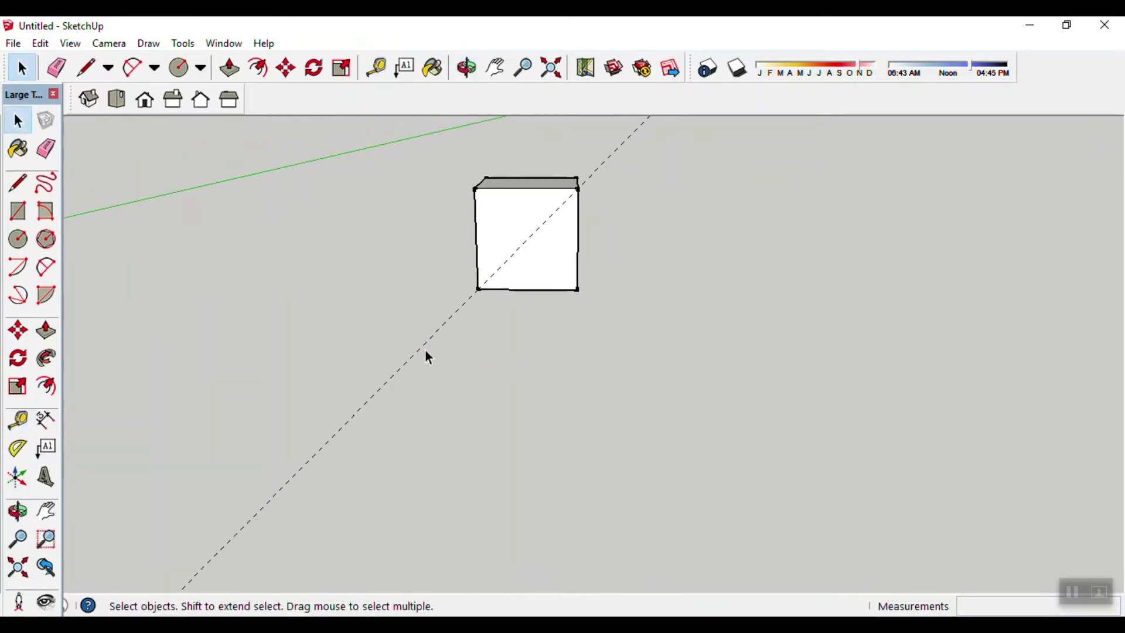
mouse_move(427, 349)
middle_down()
mouse_move(477, 386)
mouse_move(264, 421)
mouse_move(680, 407)
middle_up()
- Measure the cube's bottom edge again, then zoom out and orbit to see the axes
key(t)
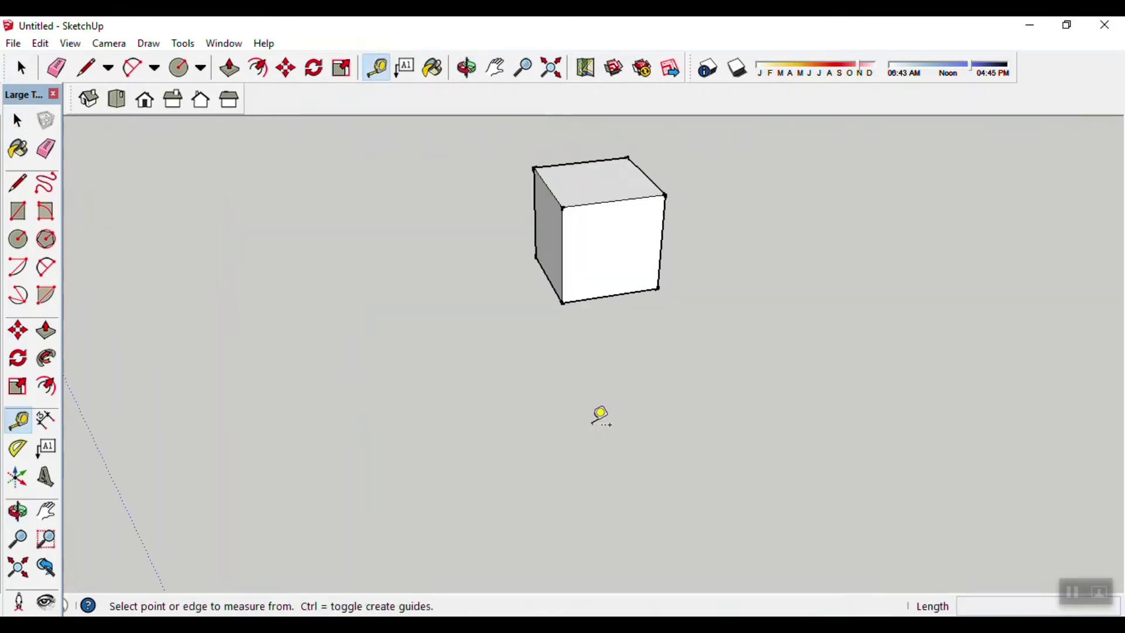
click(564, 300)
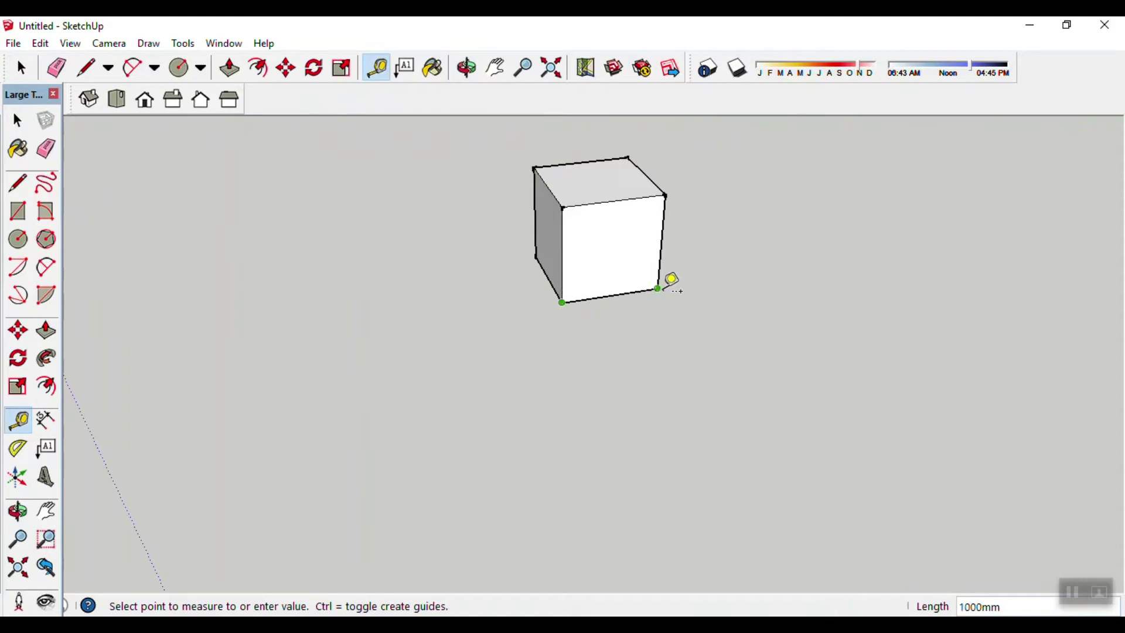
click(658, 288)
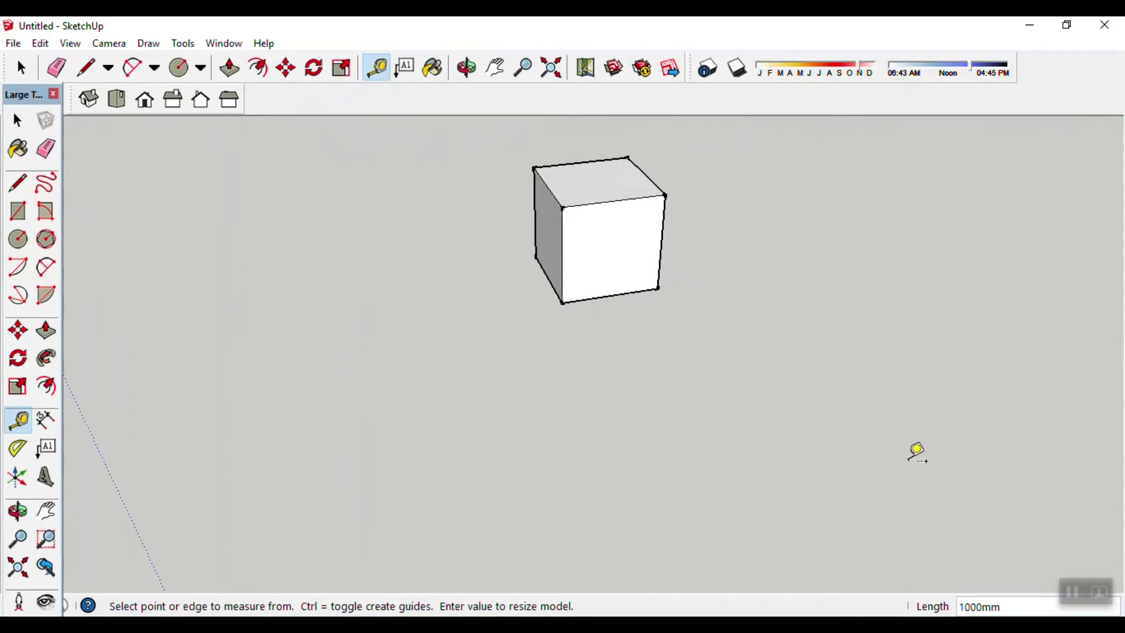
key(space)
scroll(632, 384, down, 2)
mouse_move(633, 384)
middle_down()
mouse_move(592, 414)
mouse_move(690, 389)
middle_up()
middle_drag(582, 396, 646, 384)
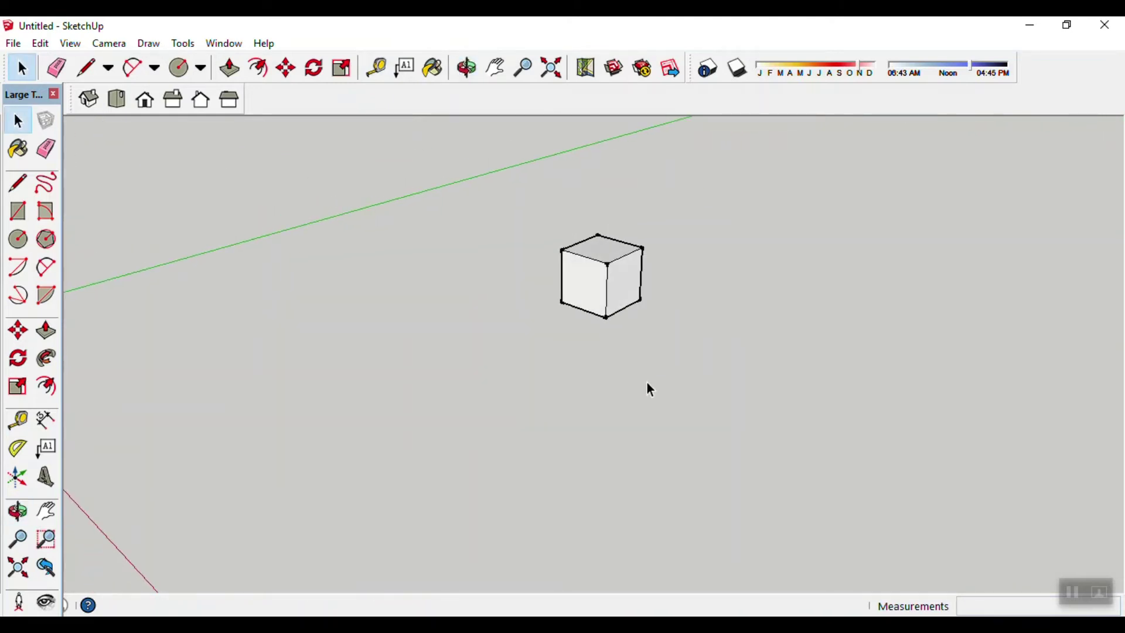
- Select the whole cube, delete it, and orbit around the axes origin
middle_drag(575, 374, 572, 376)
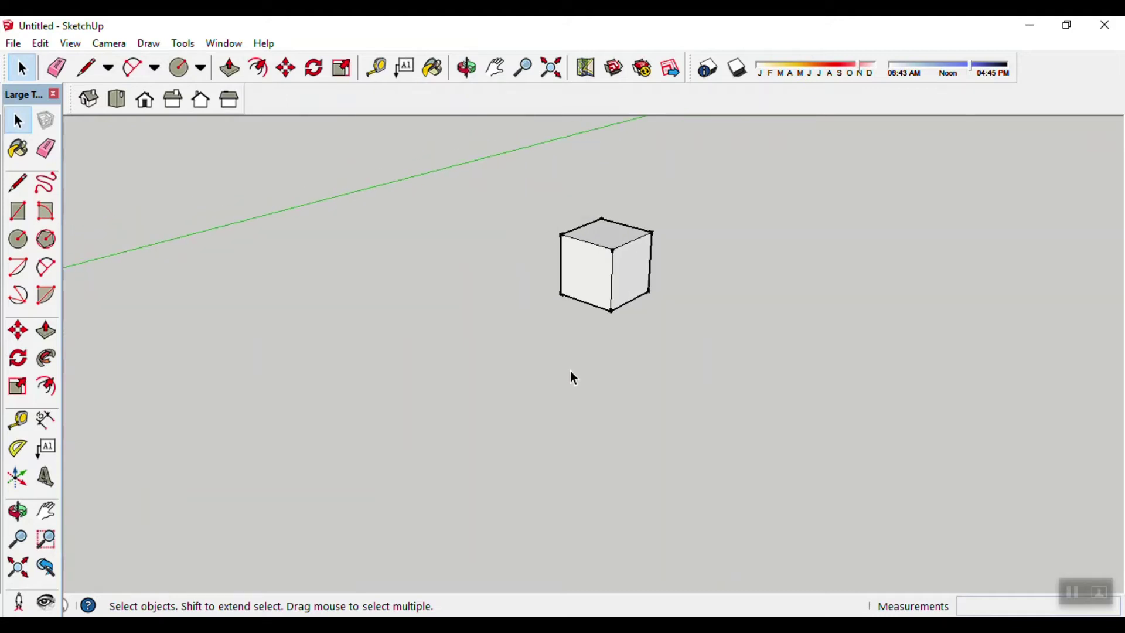
drag(520, 353, 520, 354)
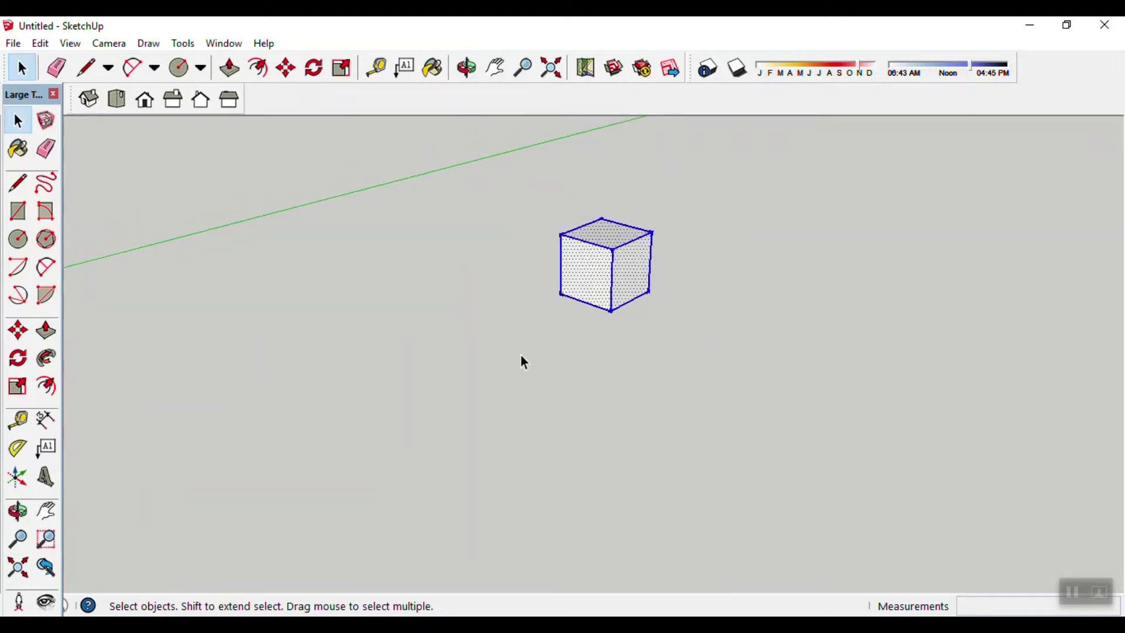
key(Delete)
scroll(516, 360, down, 3)
mouse_move(507, 379)
middle_down()
mouse_move(609, 347)
mouse_move(573, 367)
middle_up()
middle_drag(472, 410, 475, 374)
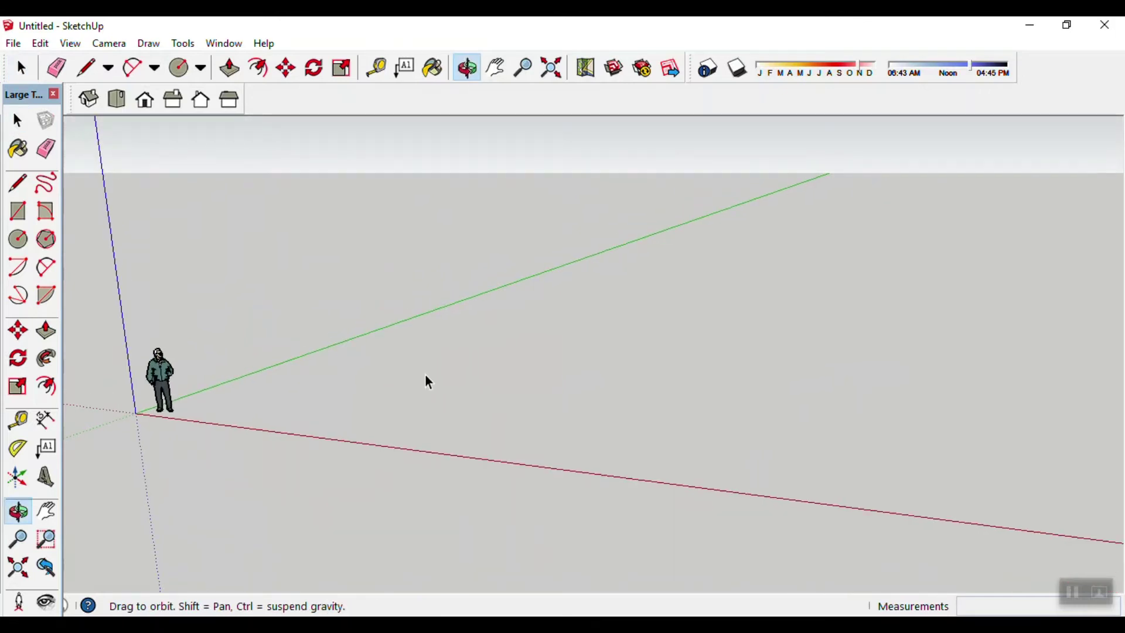
key(space)
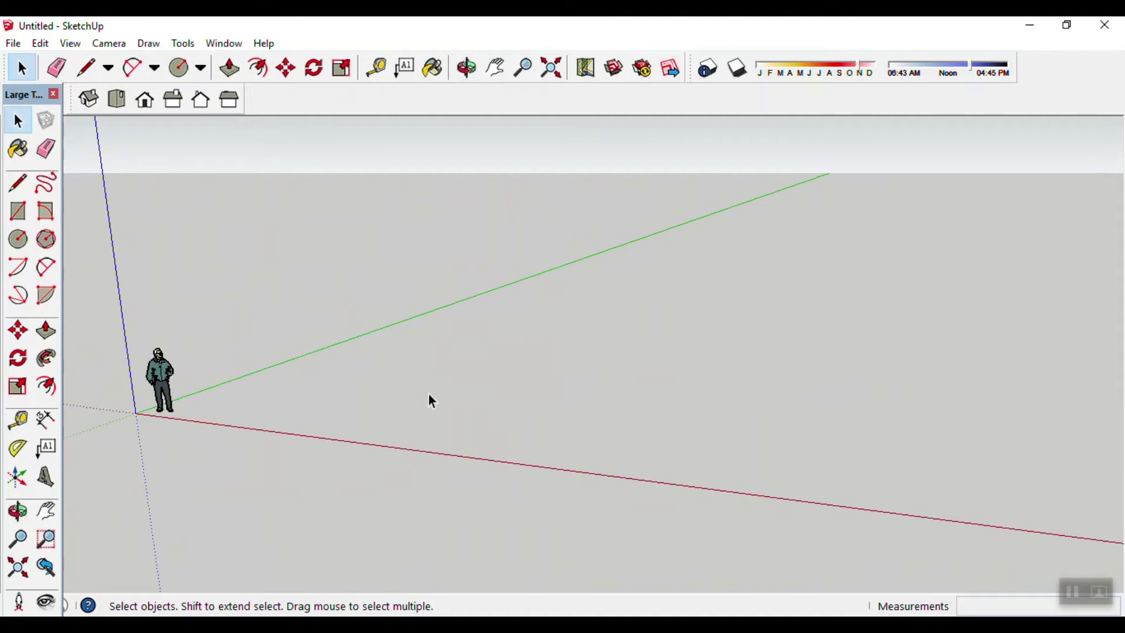
- Draw a closed footprint rectangle with edges of 2000, 6000 and 2000 mm
key(l)
click(435, 398)
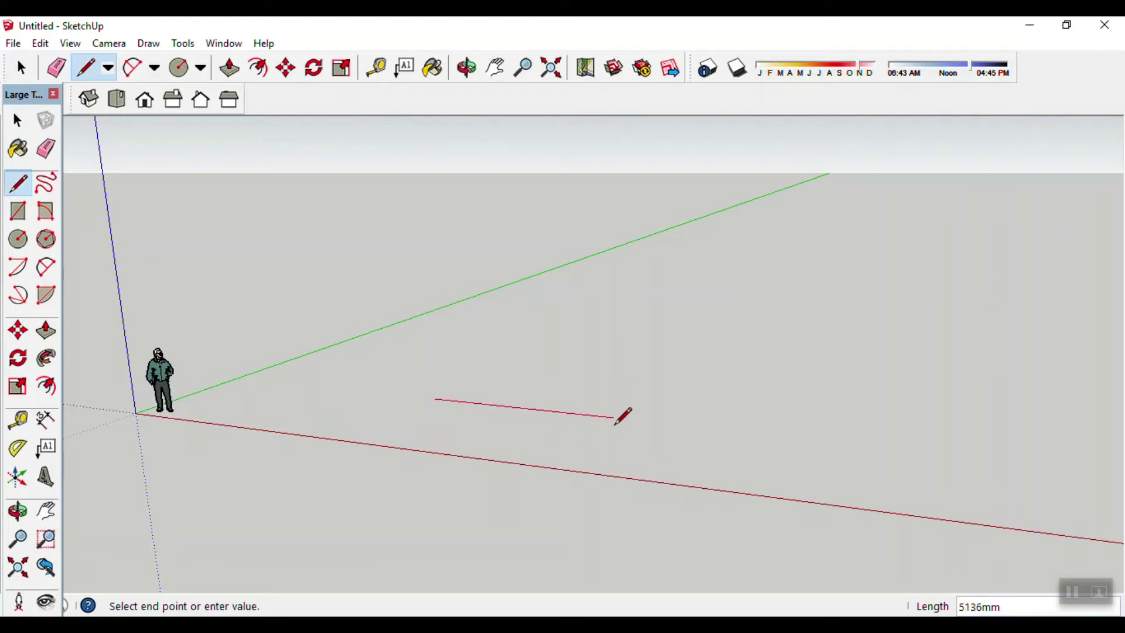
text(2000)
key(Return)
middle_drag(635, 393, 530, 425)
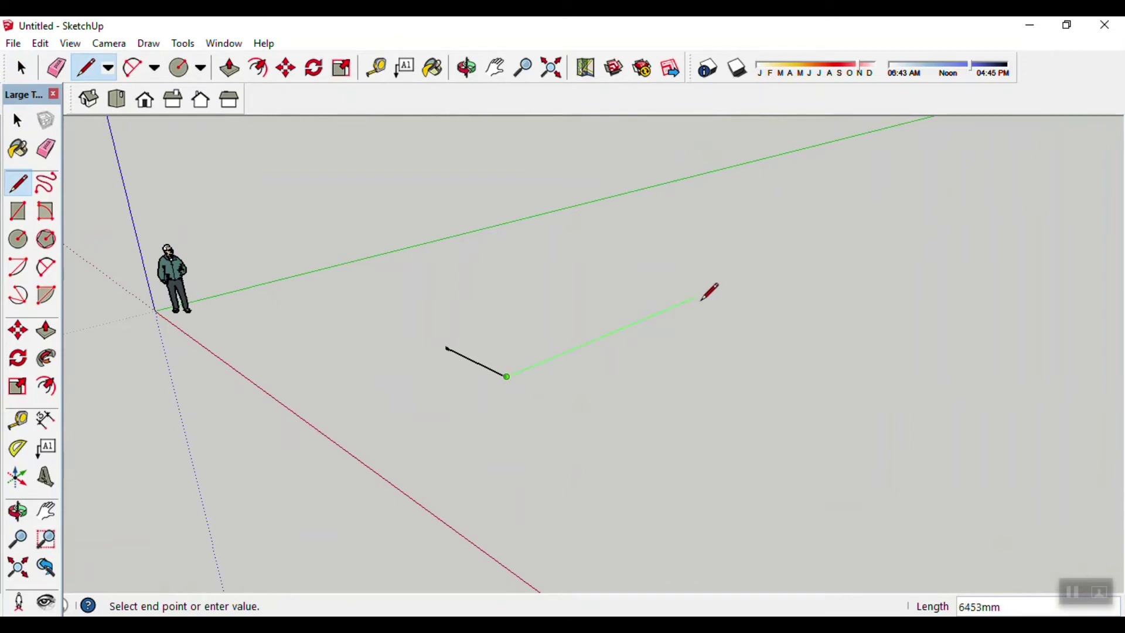
text(6000)
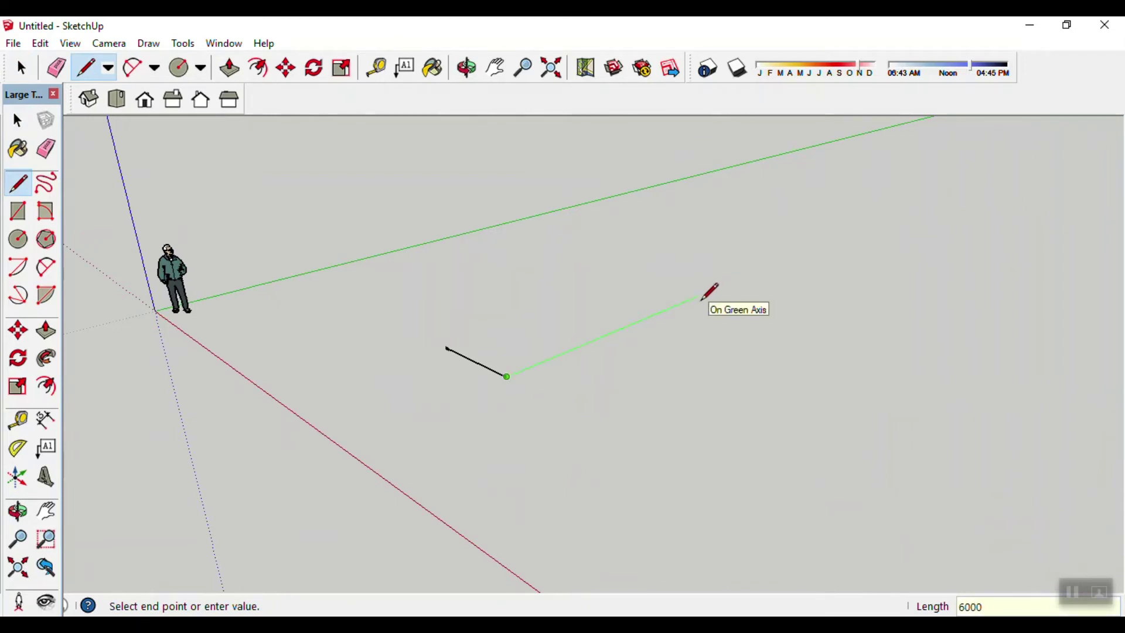
key(Return)
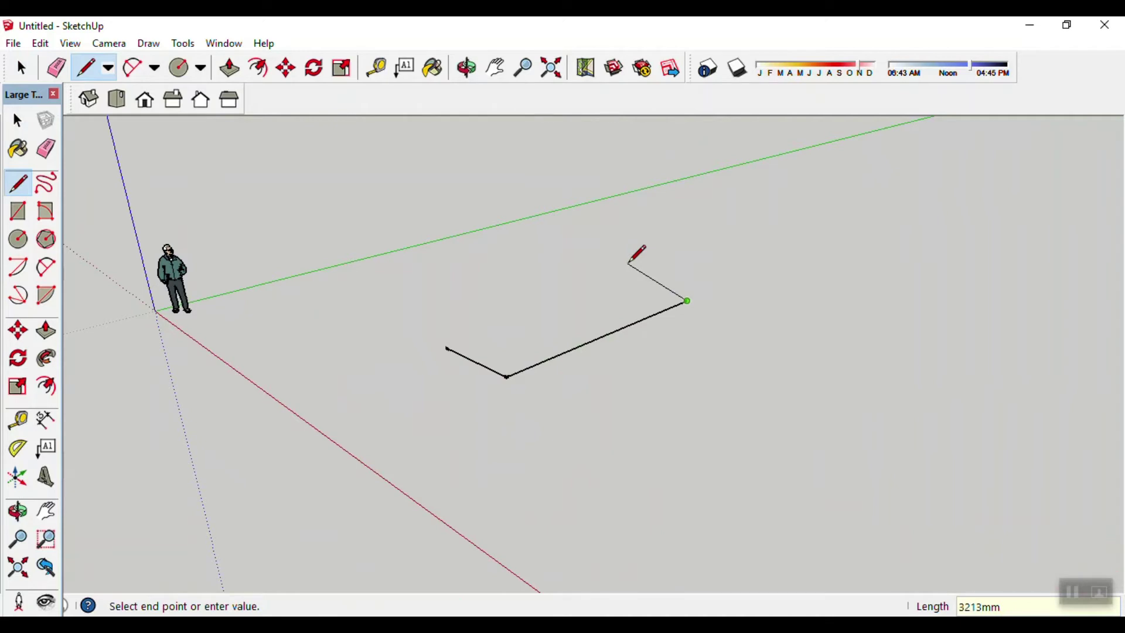
text(2000)
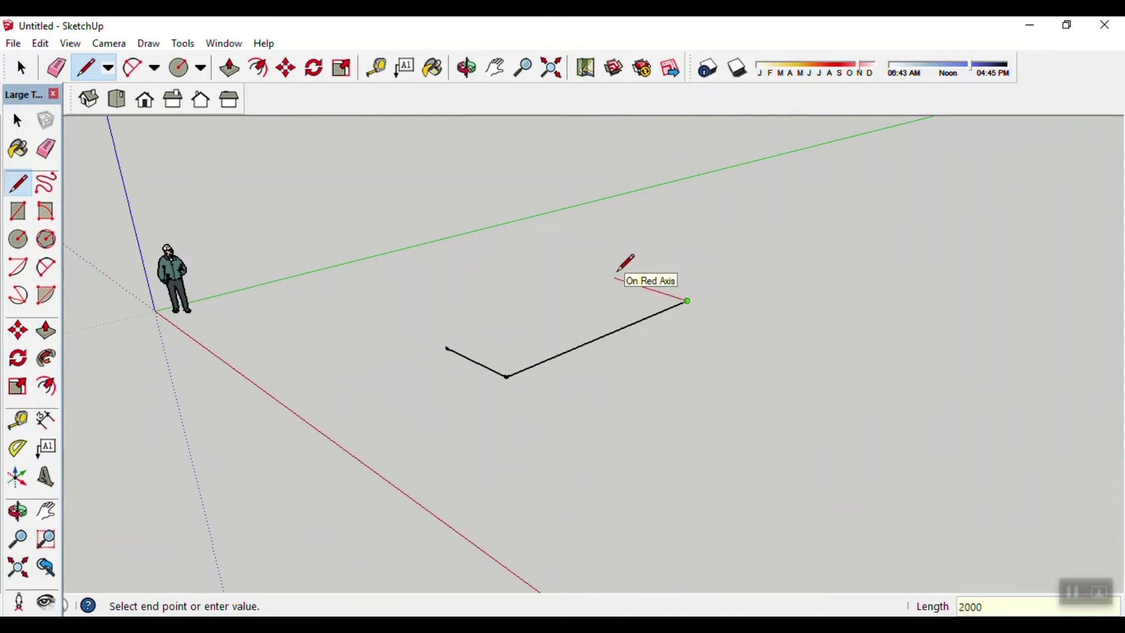
key(Return)
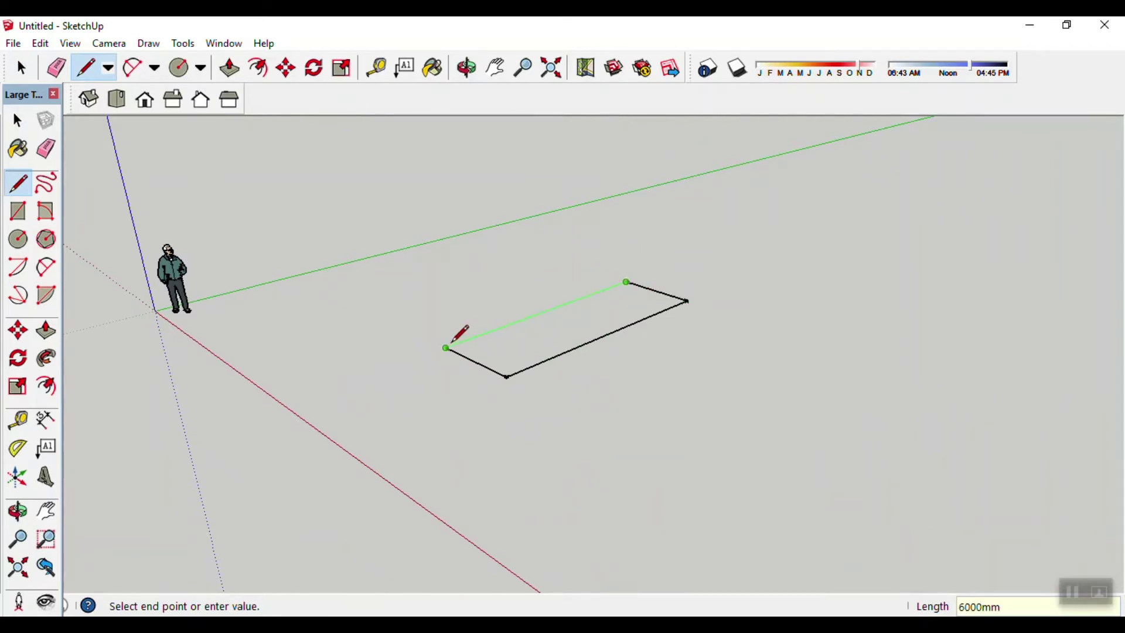
click(447, 348)
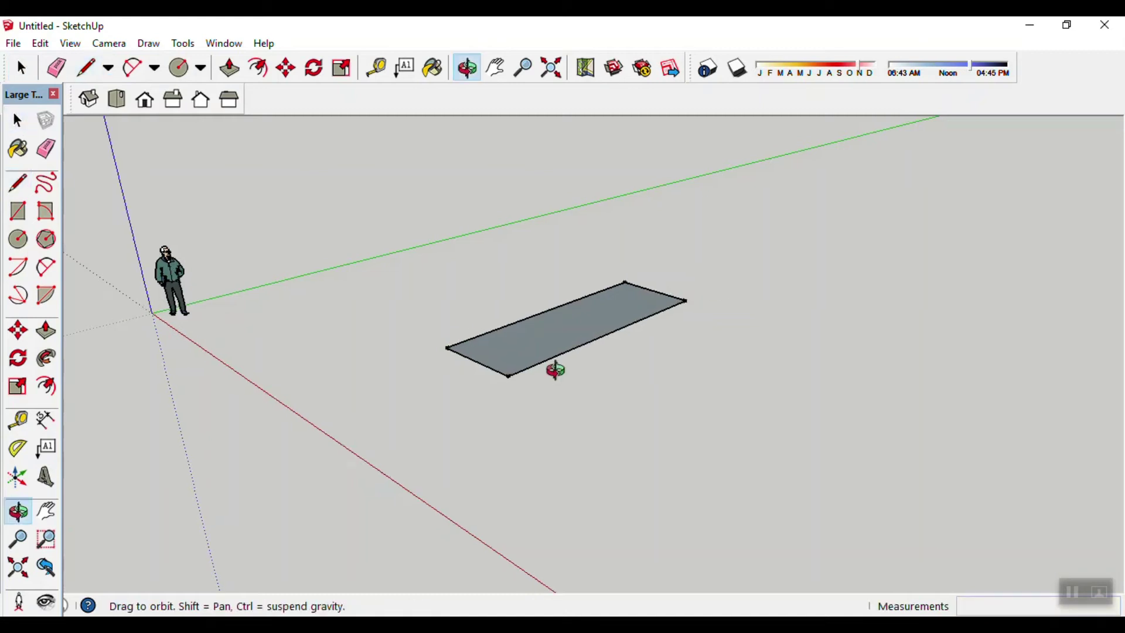
middle_drag(608, 327, 591, 366)
- Push/pull the 2000 × 6000 mm face up 500 mm into a box
key(space)
key(p)
click(550, 349)
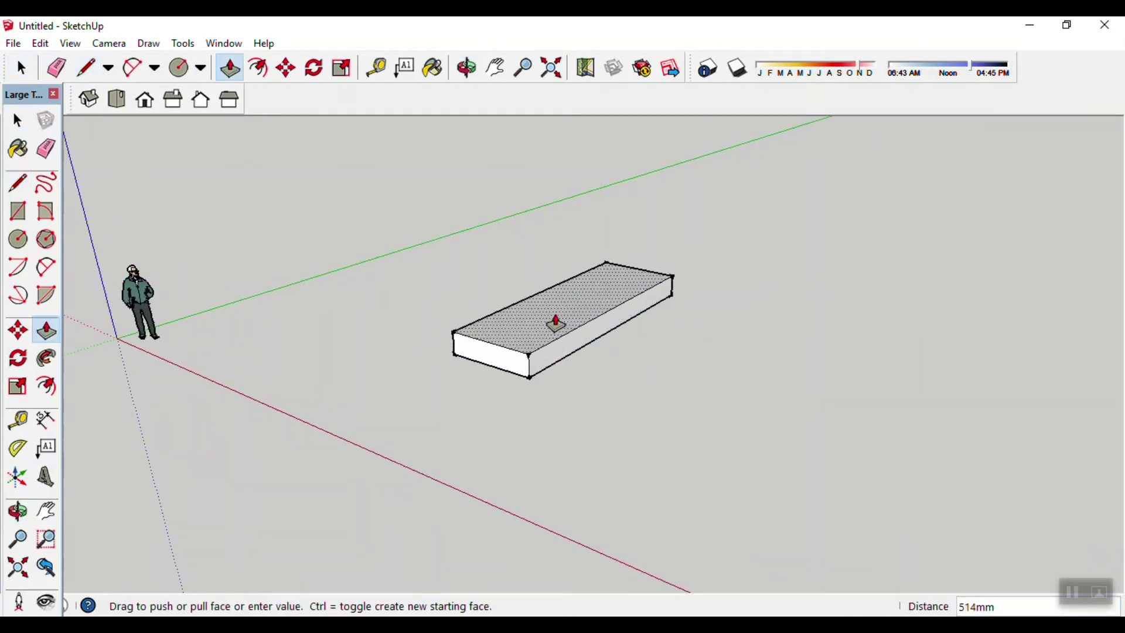
key(Return)
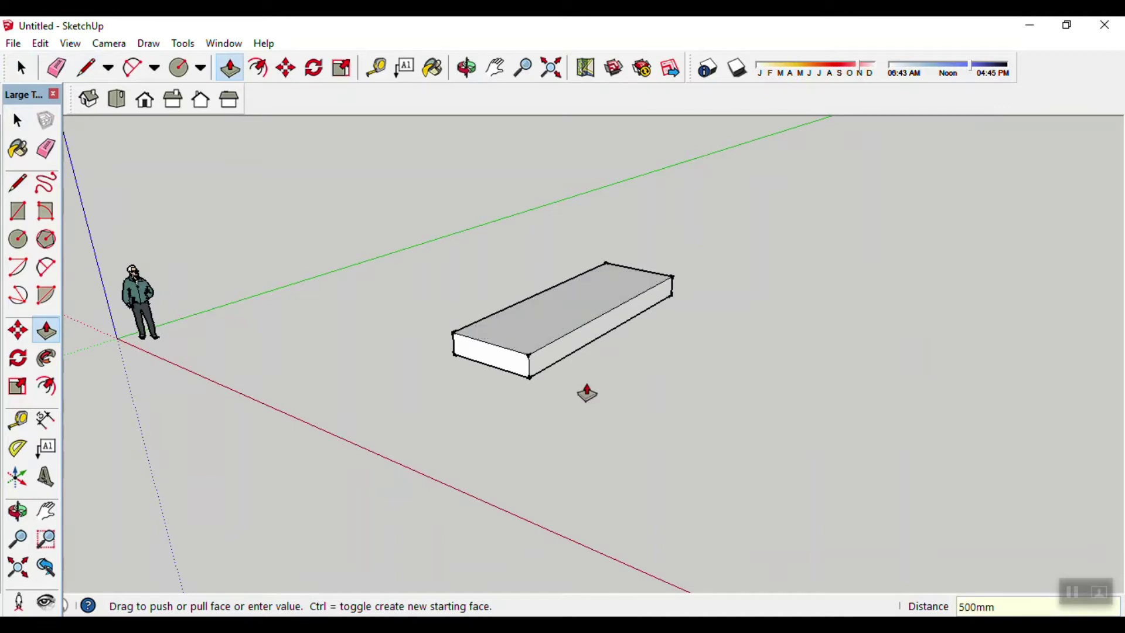
key(space)
scroll(577, 404, up, 2)
mouse_move(577, 406)
middle_down()
mouse_move(713, 361)
mouse_move(520, 396)
mouse_move(467, 361)
middle_up()
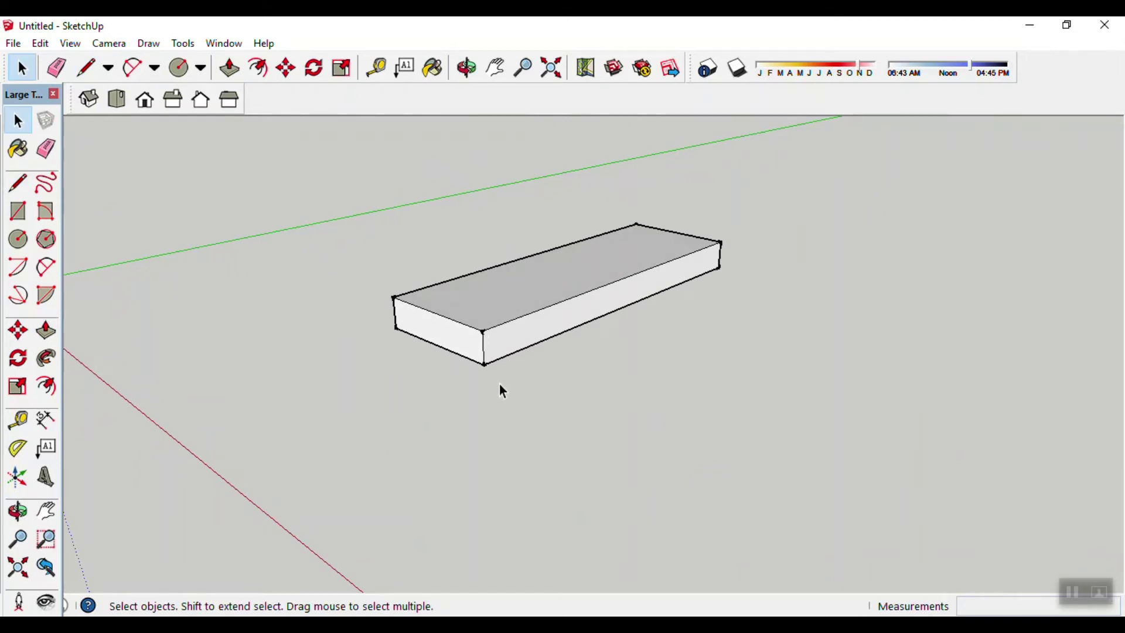
mouse_move(346, 404)
middle_down()
mouse_move(447, 404)
mouse_move(535, 366)
mouse_move(543, 379)
middle_up()
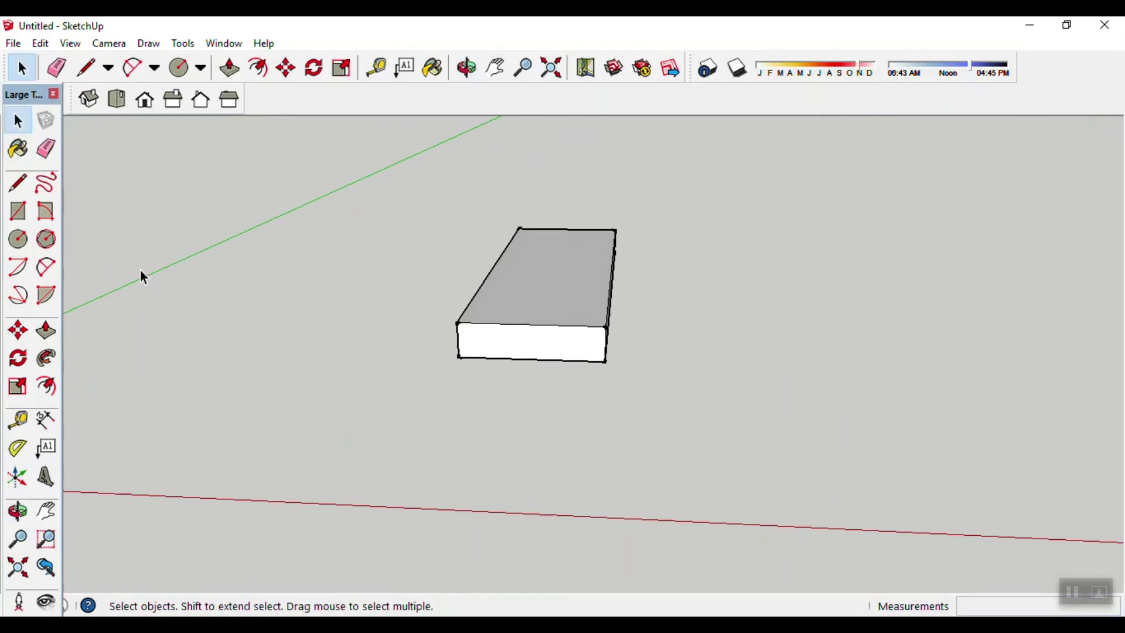
- Place a 60° protractor guide centred on a top box corner, baselined to the opposite corner
click(18, 450)
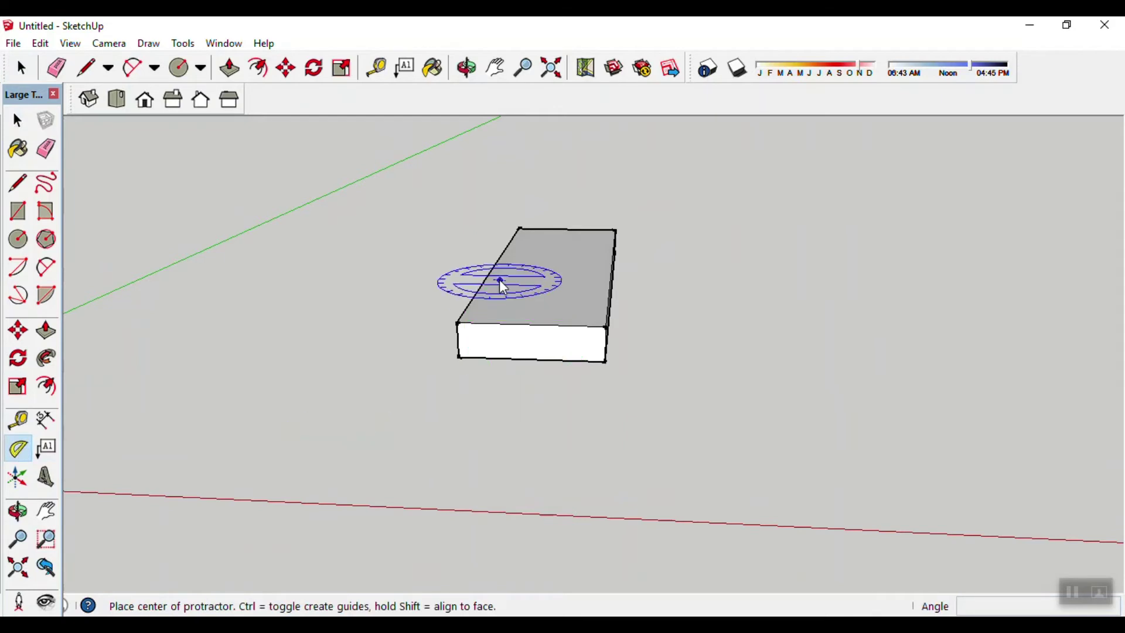
mouse_move(323, 404)
middle_down()
mouse_move(226, 332)
mouse_move(301, 374)
middle_up()
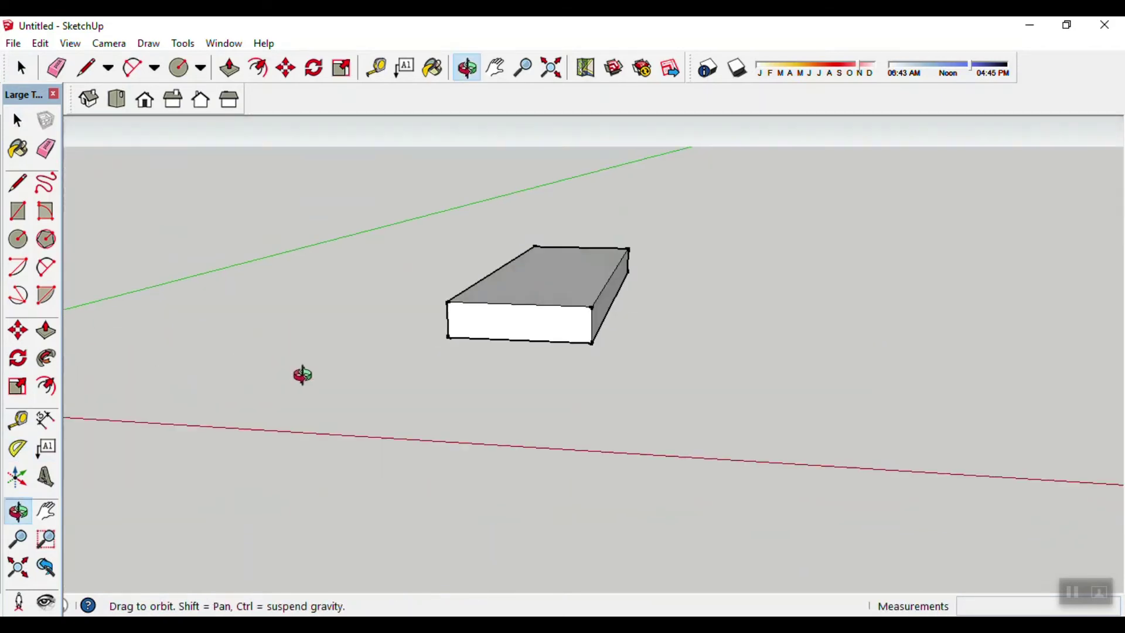
mouse_move(382, 394)
middle_down()
mouse_move(476, 334)
mouse_move(439, 384)
mouse_move(482, 311)
middle_up()
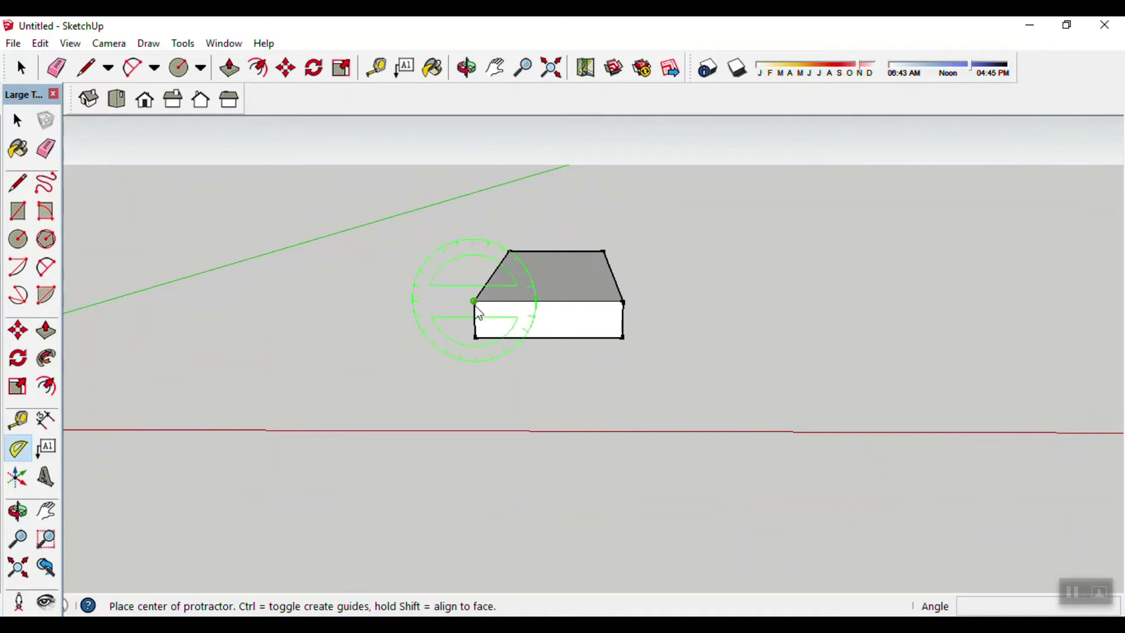
middle_drag(477, 308, 480, 287)
click(479, 287)
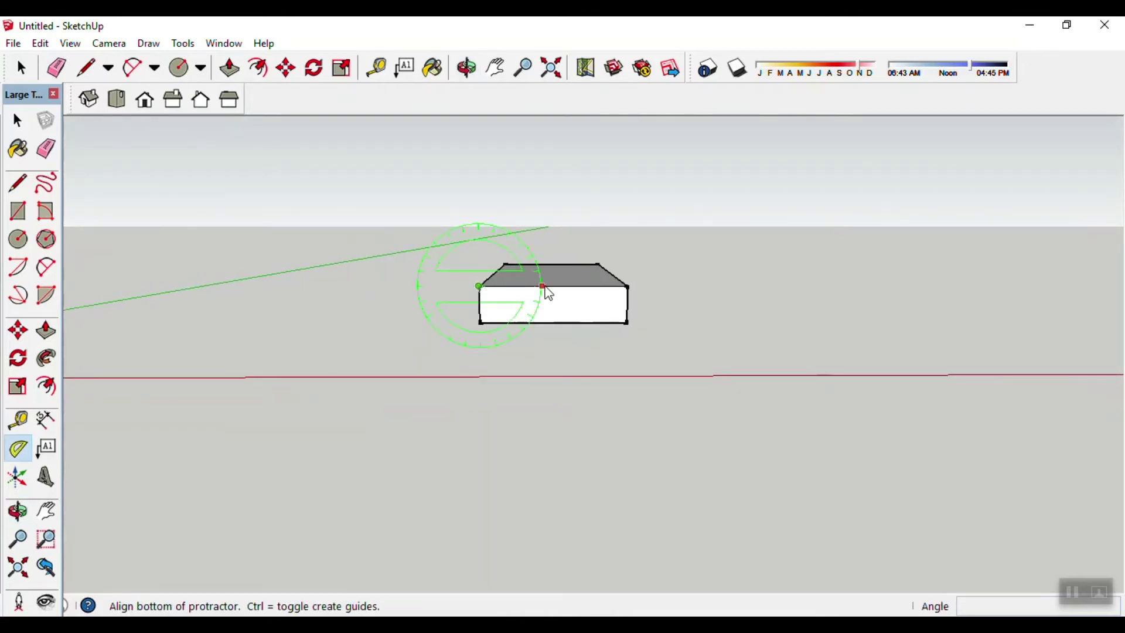
click(626, 285)
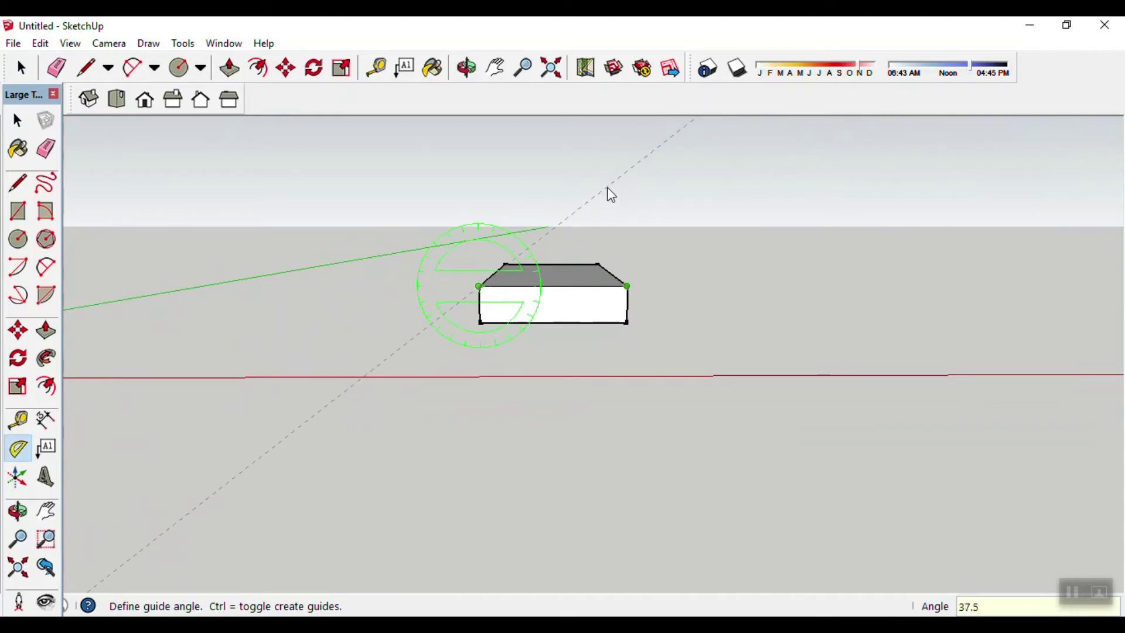
key(Return)
key(space)
mouse_move(788, 304)
middle_down()
mouse_move(605, 371)
mouse_move(232, 355)
middle_up()
mouse_move(232, 355)
mouse_down()
mouse_move(617, 386)
mouse_move(764, 367)
mouse_up()
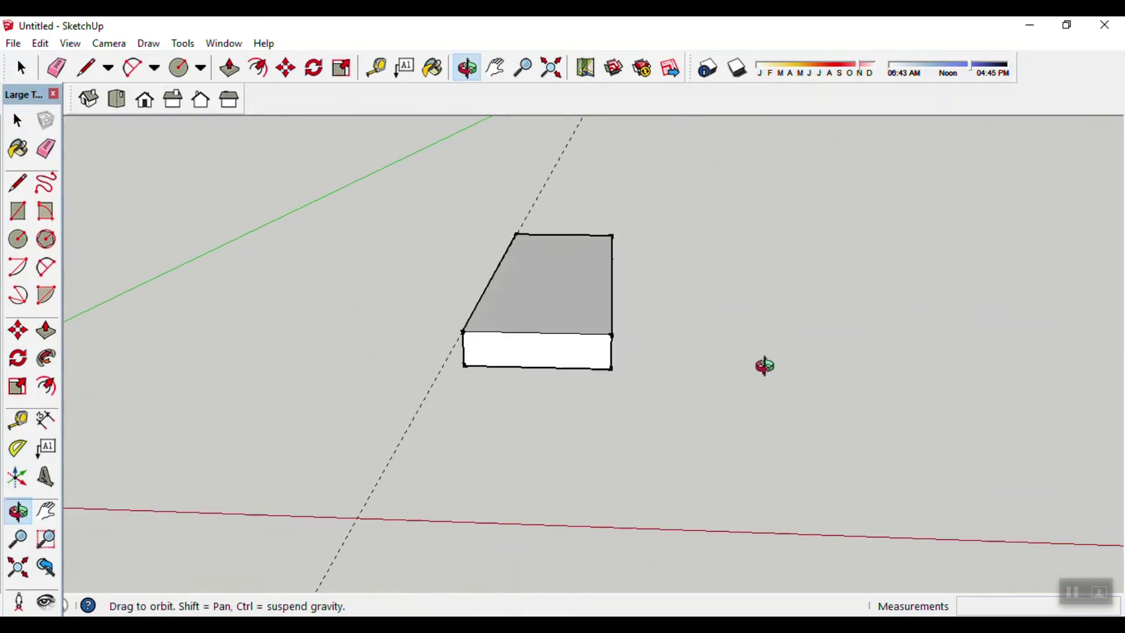
mouse_move(648, 389)
mouse_down()
mouse_move(731, 328)
mouse_move(668, 371)
mouse_up()
key(space)
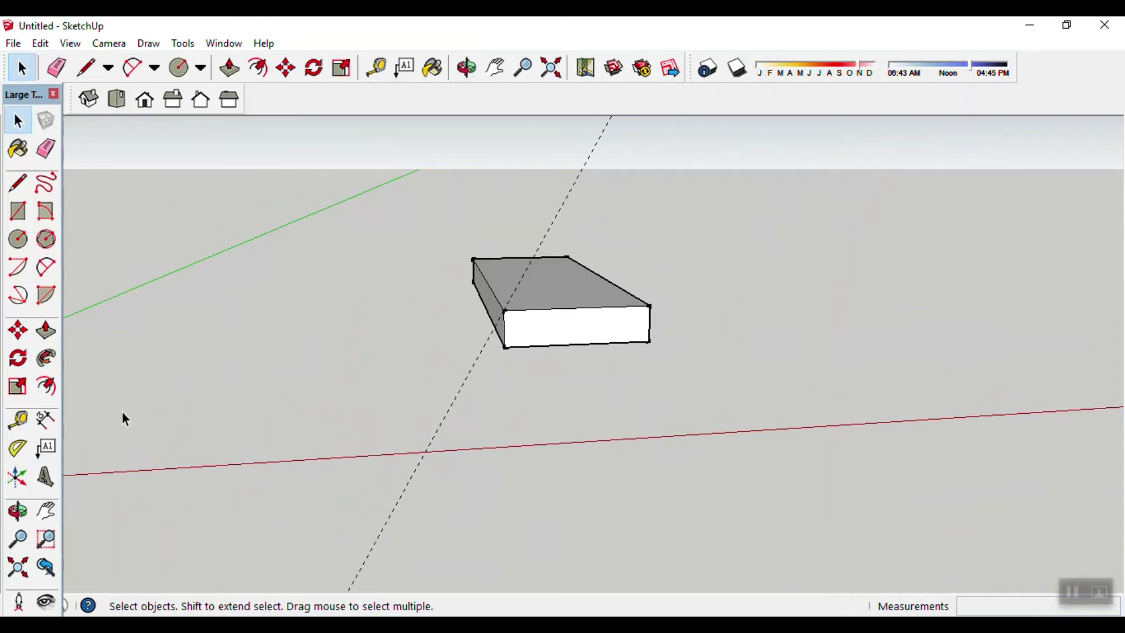
- Add a 60° guide from the box's right top corner, baselined along the top edge
click(18, 448)
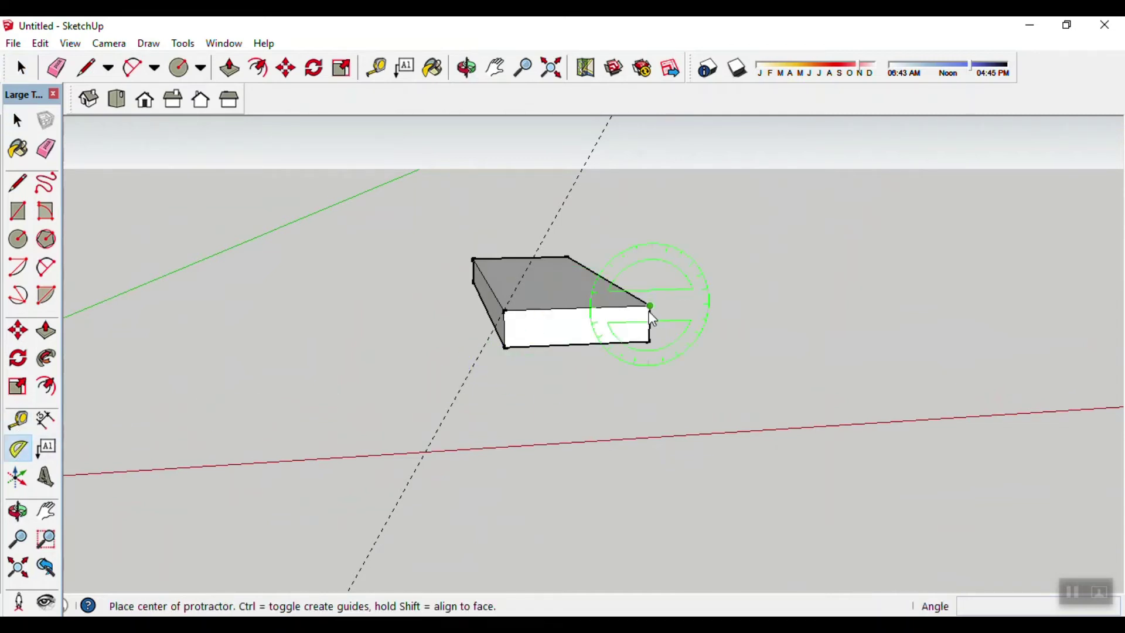
middle_drag(652, 317, 642, 286)
click(645, 291)
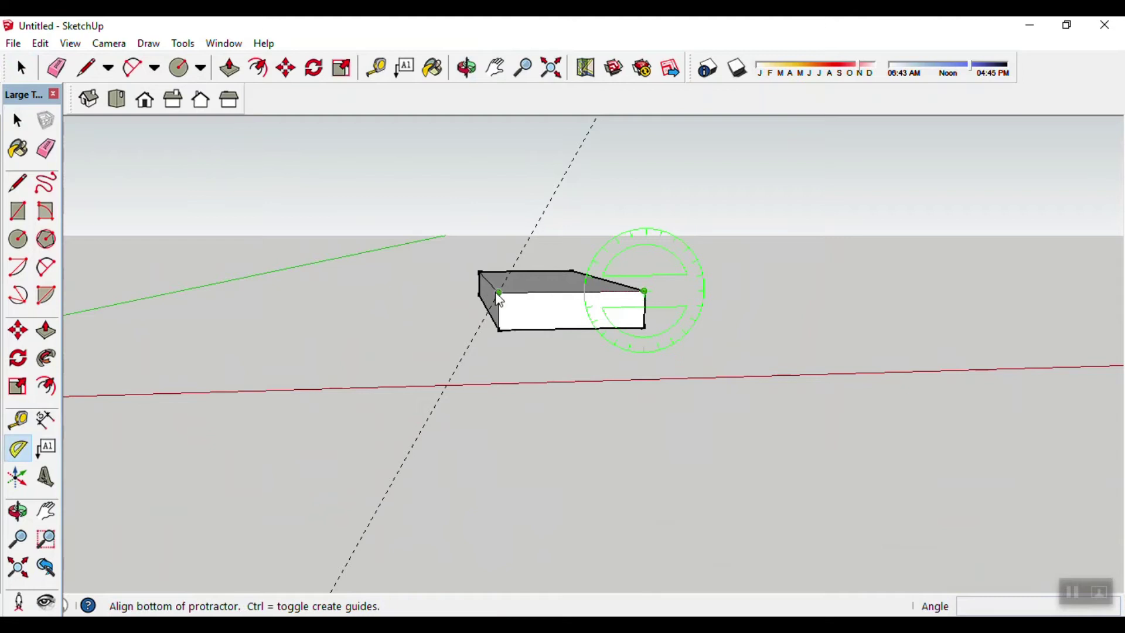
click(498, 292)
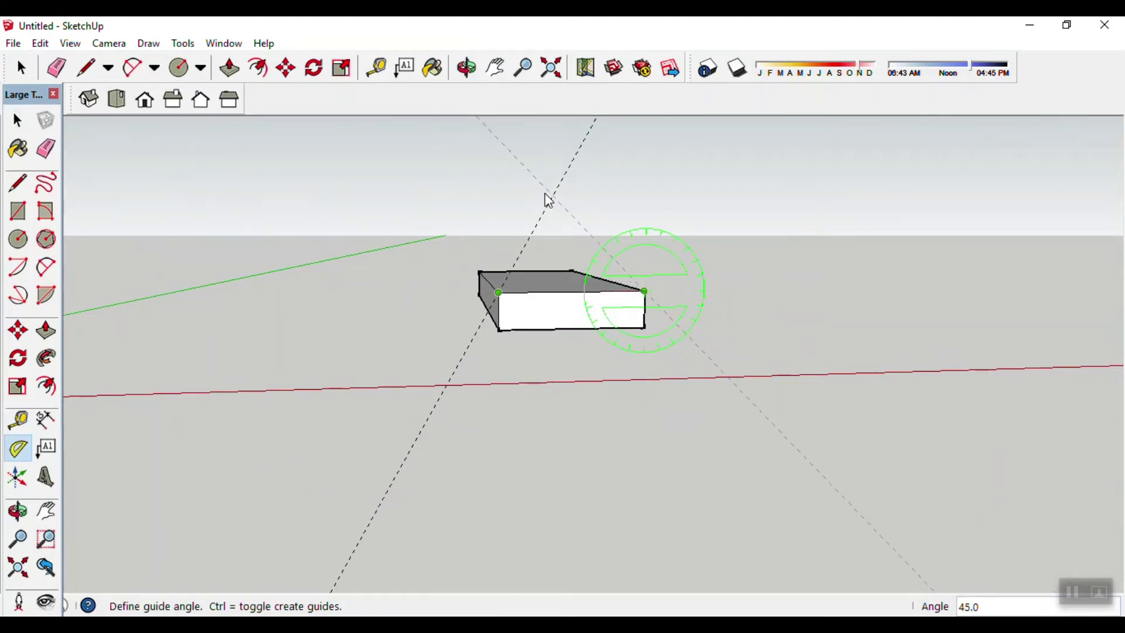
text(60)
key(Return)
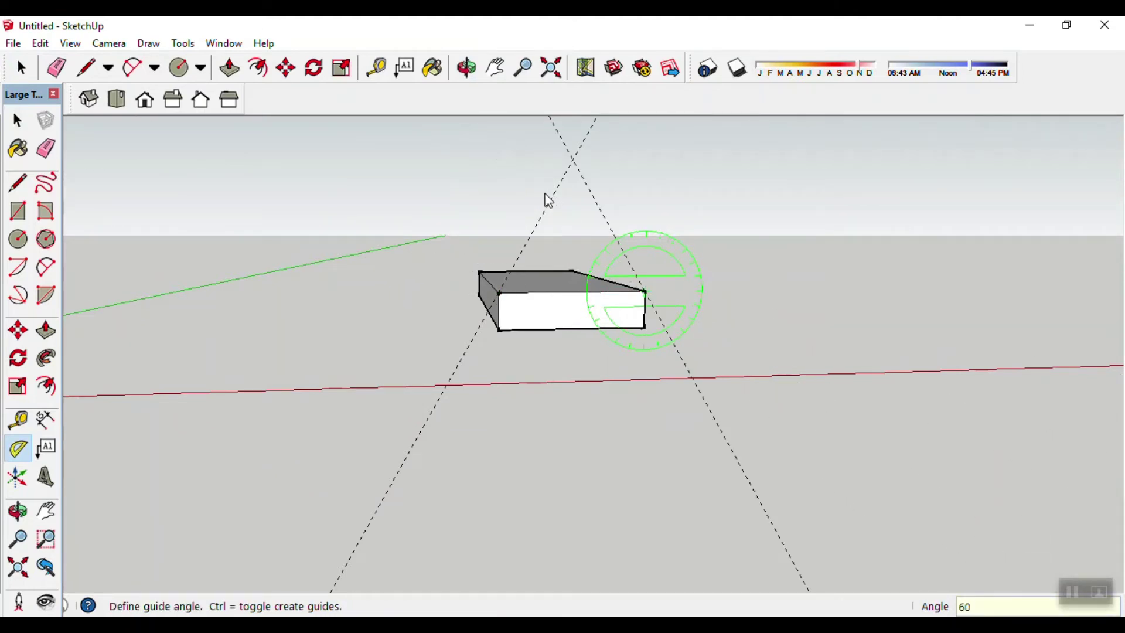
key(space)
mouse_move(783, 242)
middle_down()
mouse_move(654, 282)
mouse_move(276, 308)
middle_up()
mouse_move(743, 316)
middle_down()
mouse_move(440, 360)
mouse_move(428, 265)
mouse_move(638, 276)
mouse_move(846, 240)
mouse_move(485, 306)
mouse_move(346, 291)
mouse_move(400, 293)
middle_up()
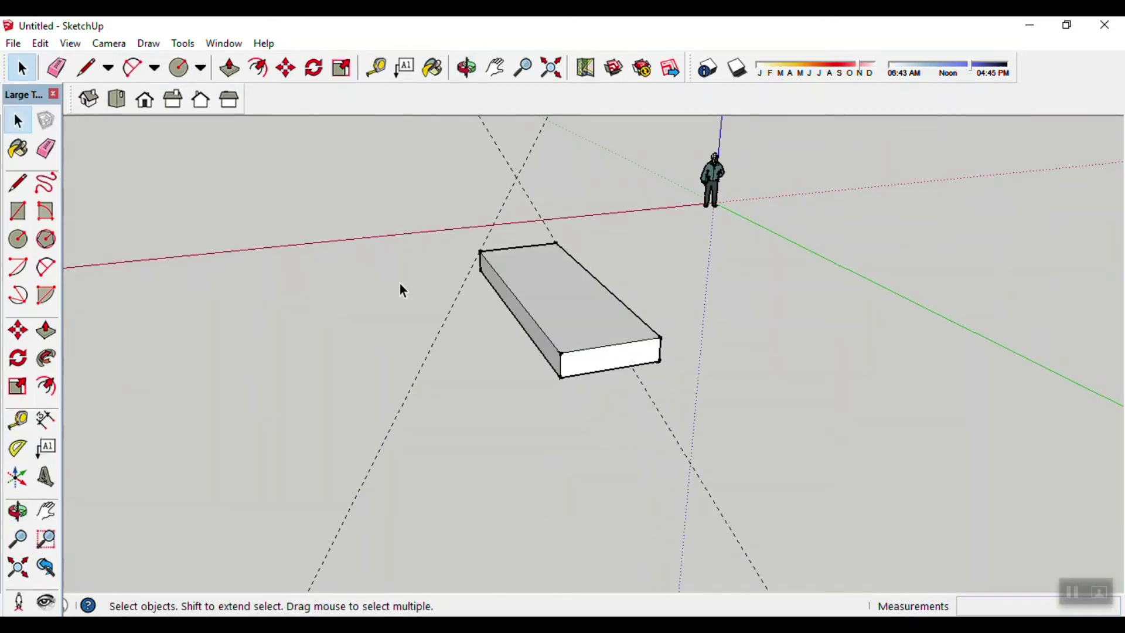
mouse_move(583, 412)
middle_down()
mouse_move(545, 351)
mouse_move(511, 401)
middle_up()
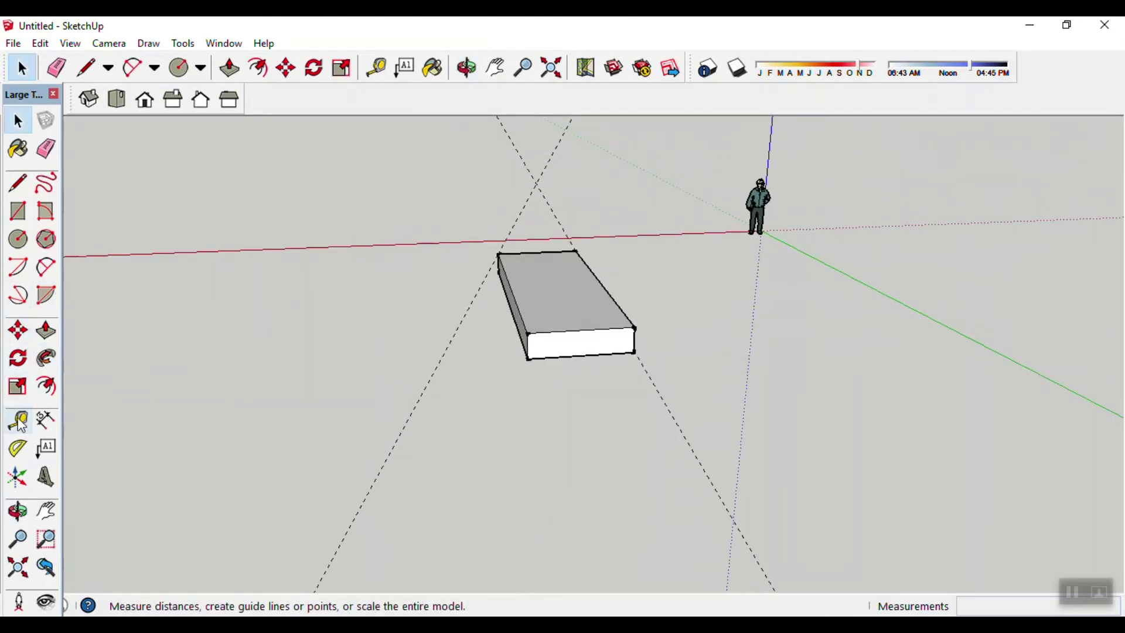
- At the other end, add a 60° guide from the left top corner
click(18, 449)
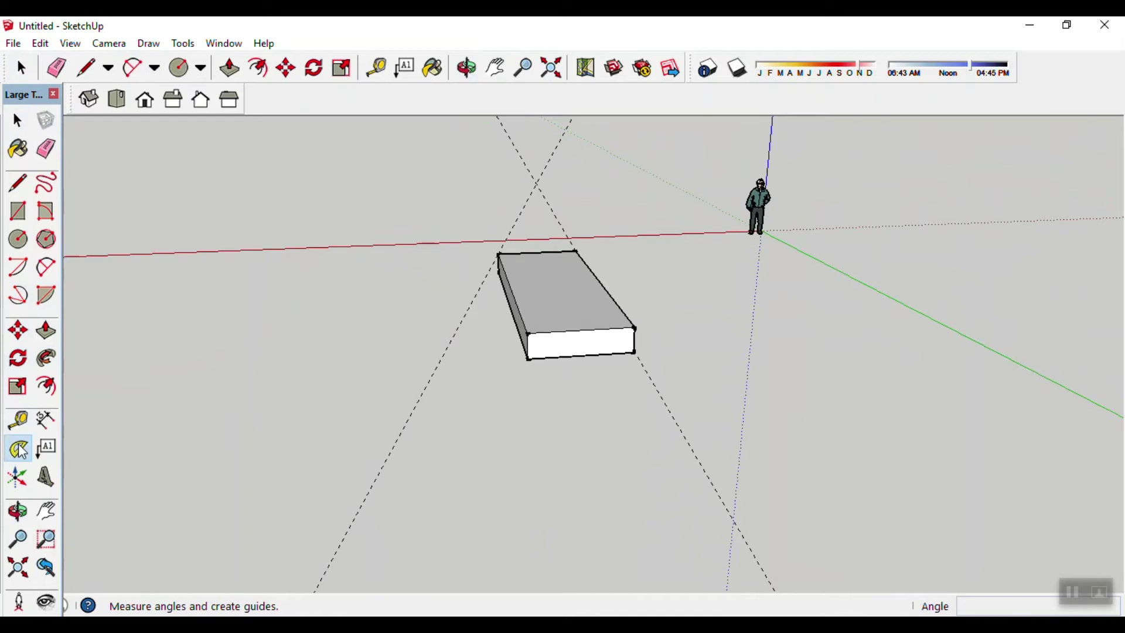
mouse_move(501, 359)
middle_down()
mouse_move(515, 378)
mouse_move(499, 400)
mouse_move(522, 351)
middle_up()
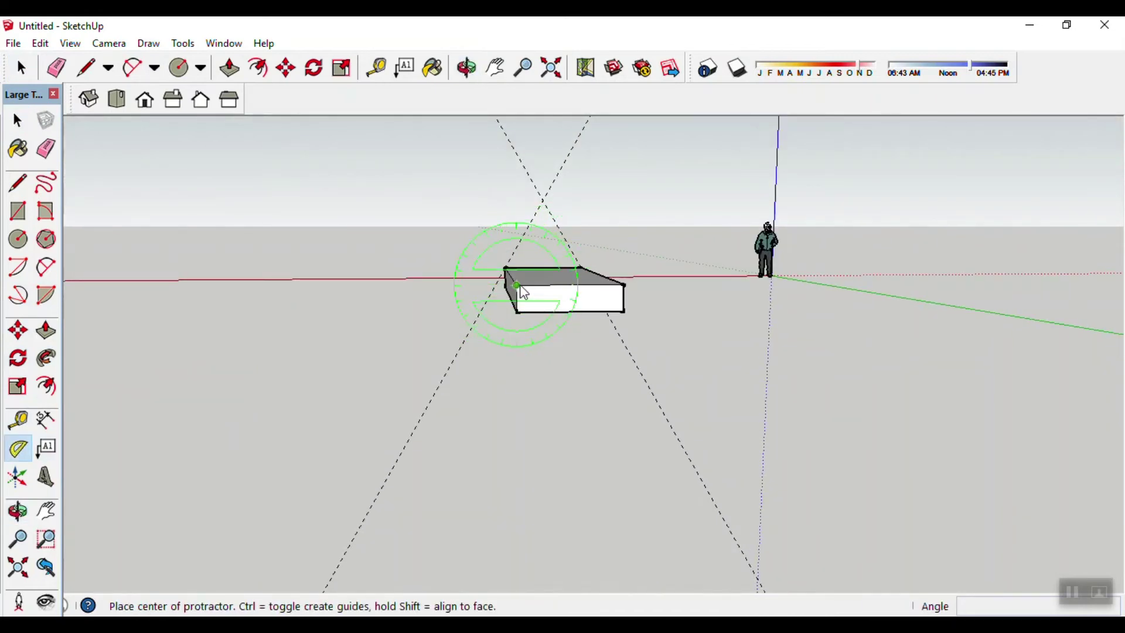
click(518, 286)
click(625, 286)
text(60)
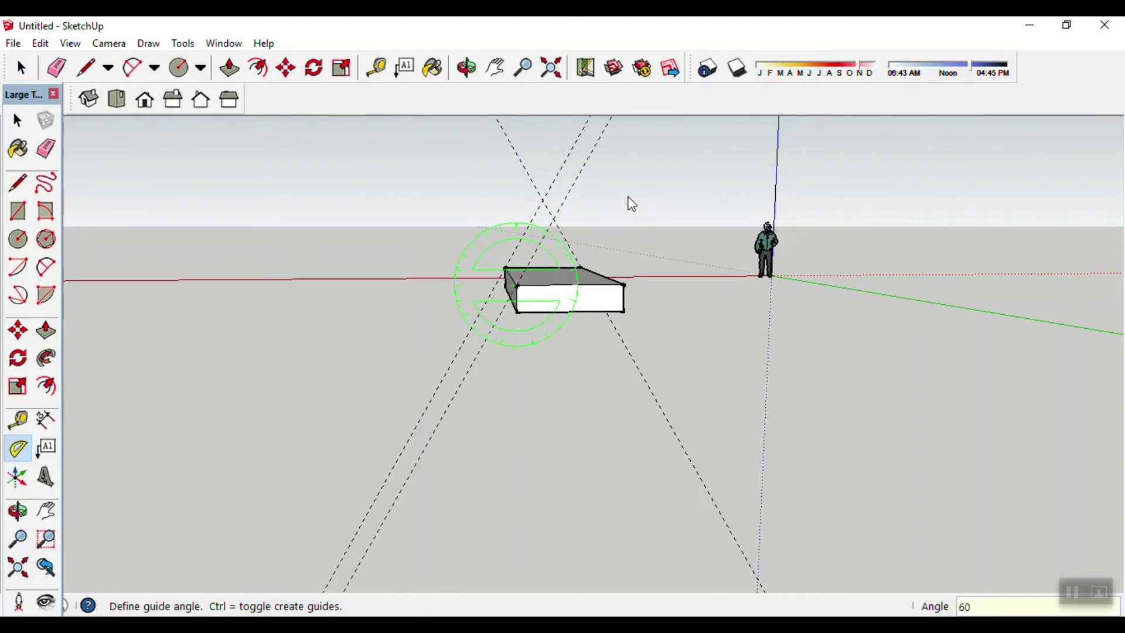
click(627, 197)
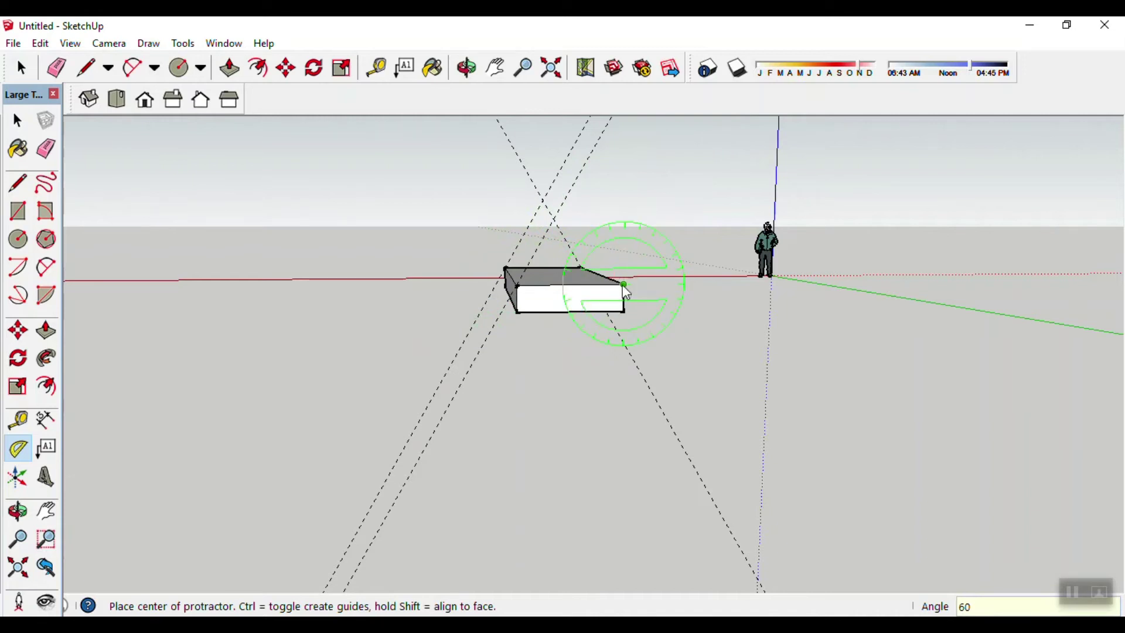
- Add a crossing 60° guide from that end's right top corner
click(625, 285)
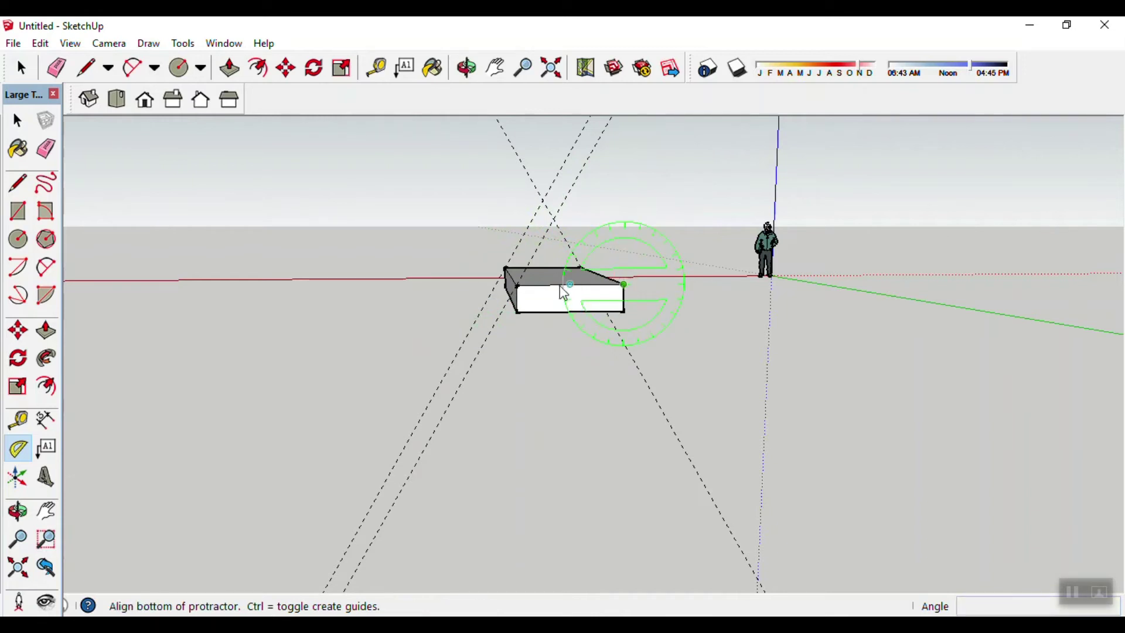
click(517, 286)
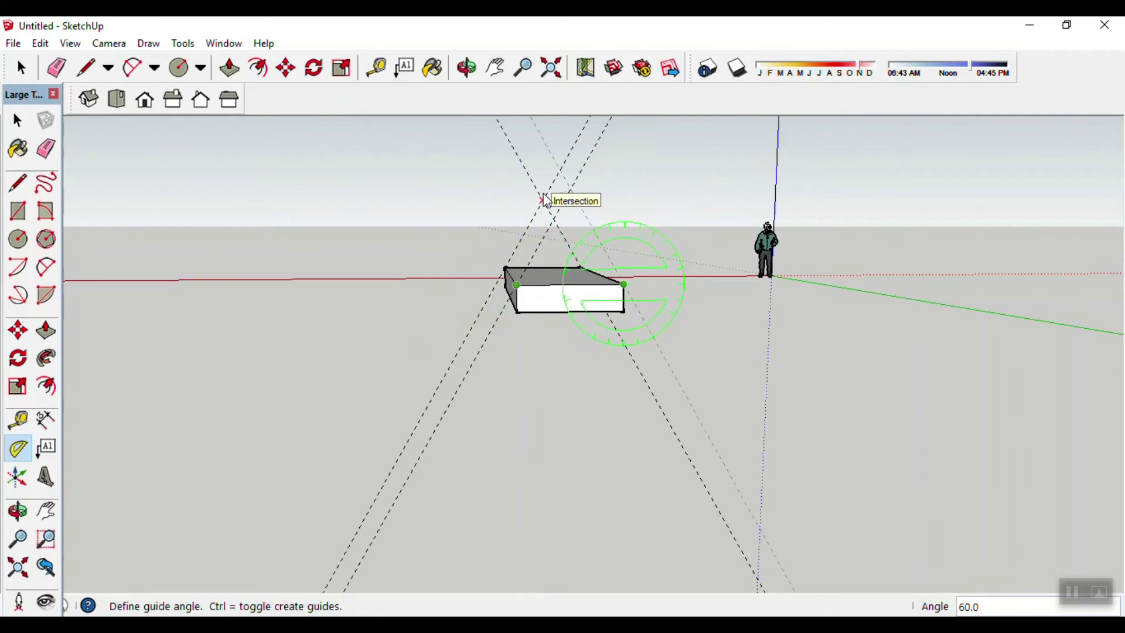
click(545, 201)
key(space)
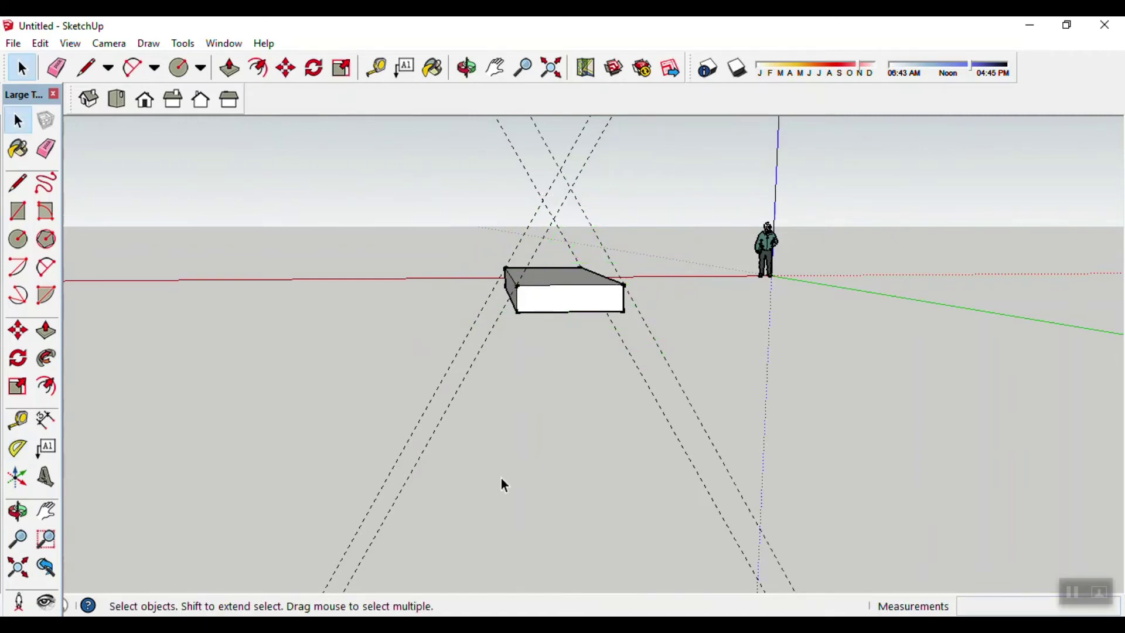
middle_drag(502, 482, 718, 384)
scroll(718, 385, down, 1)
key(o)
mouse_move(725, 389)
mouse_down()
mouse_move(904, 379)
mouse_move(422, 449)
mouse_move(379, 374)
mouse_move(281, 379)
mouse_up()
key(space)
scroll(286, 359, up, 2)
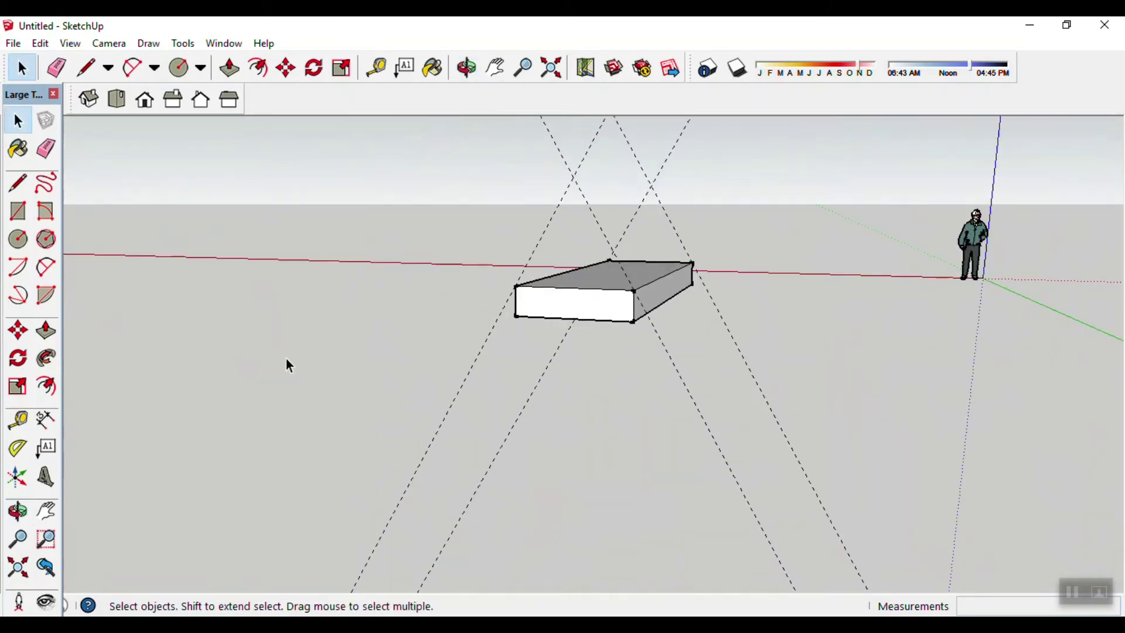
- Draw a triangular gable from the near end's top corners up to the guide crossing
key(l)
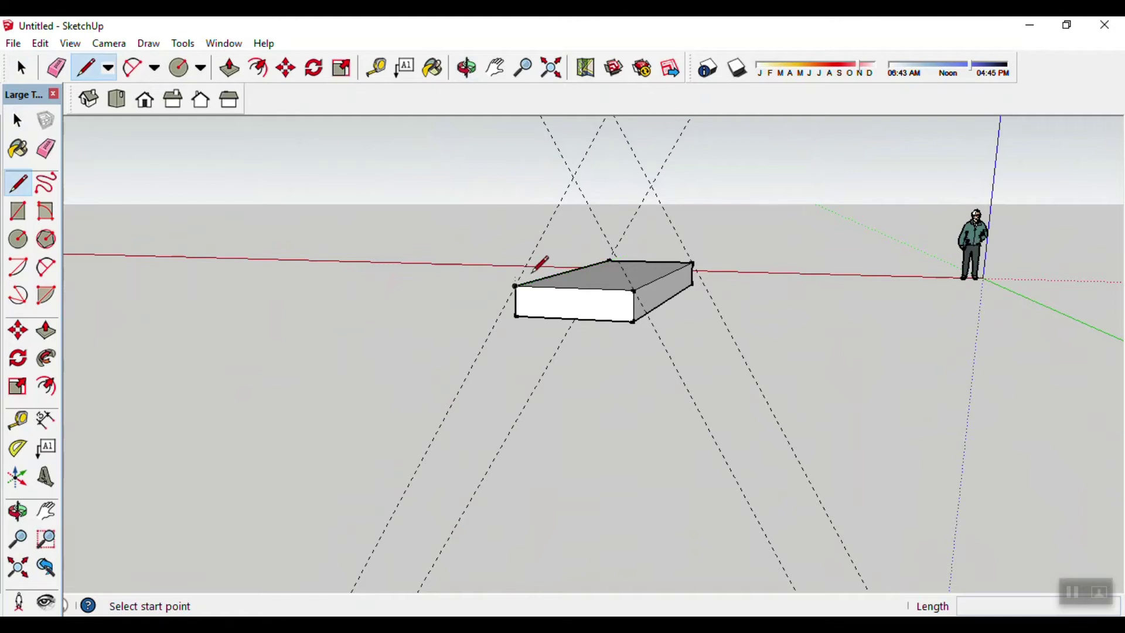
click(515, 286)
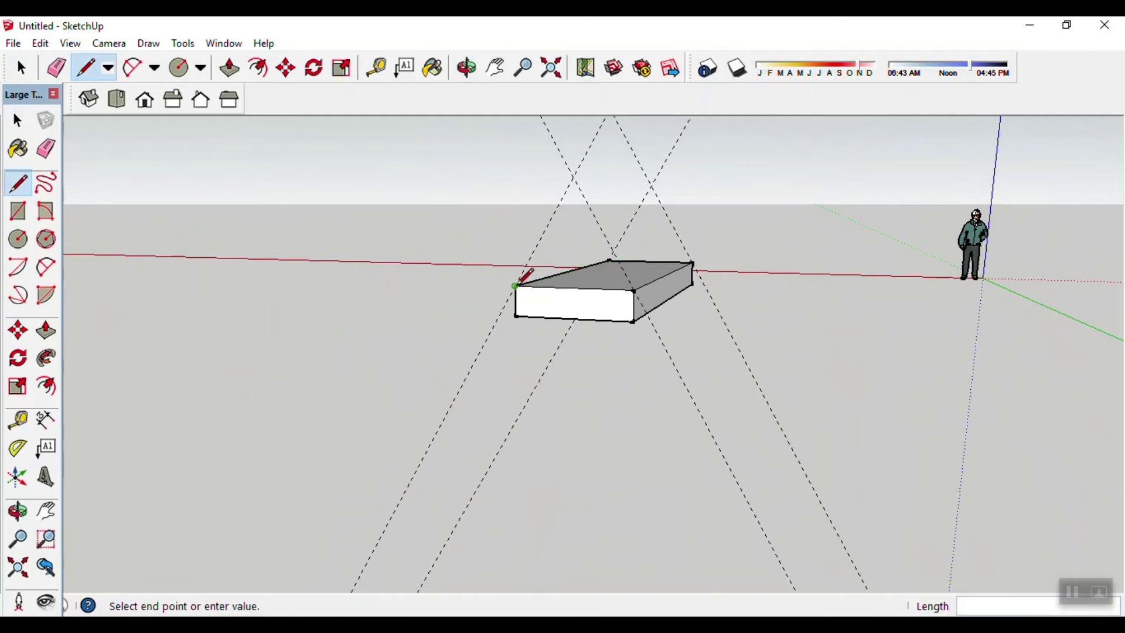
click(573, 176)
click(634, 289)
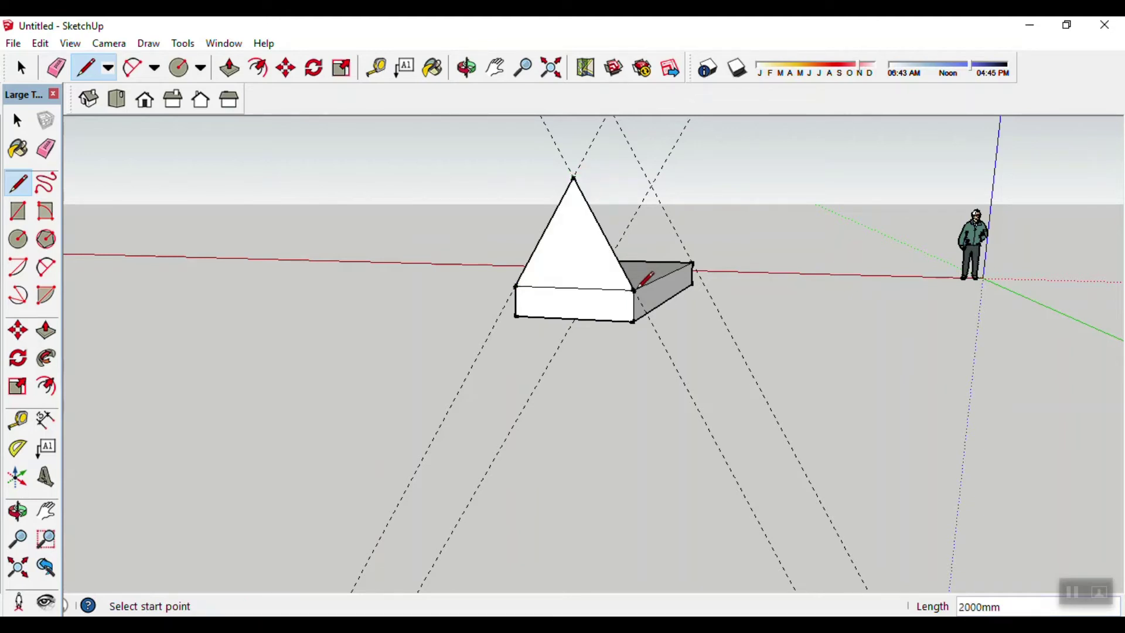
key(o)
mouse_move(452, 326)
mouse_down()
mouse_move(740, 368)
mouse_move(682, 363)
mouse_up()
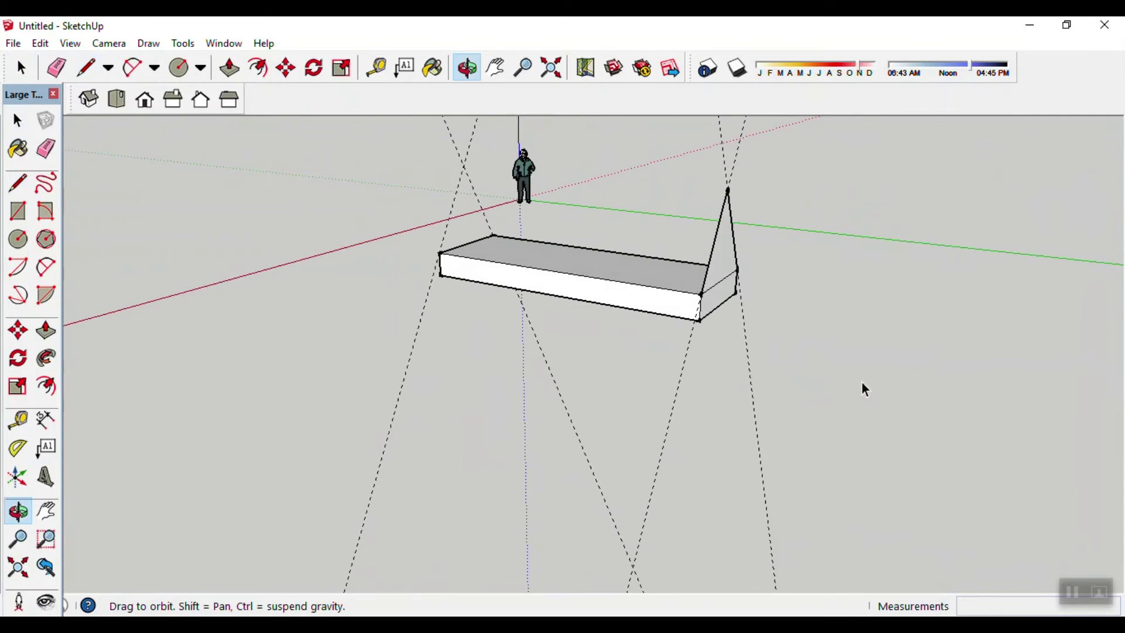
key(space)
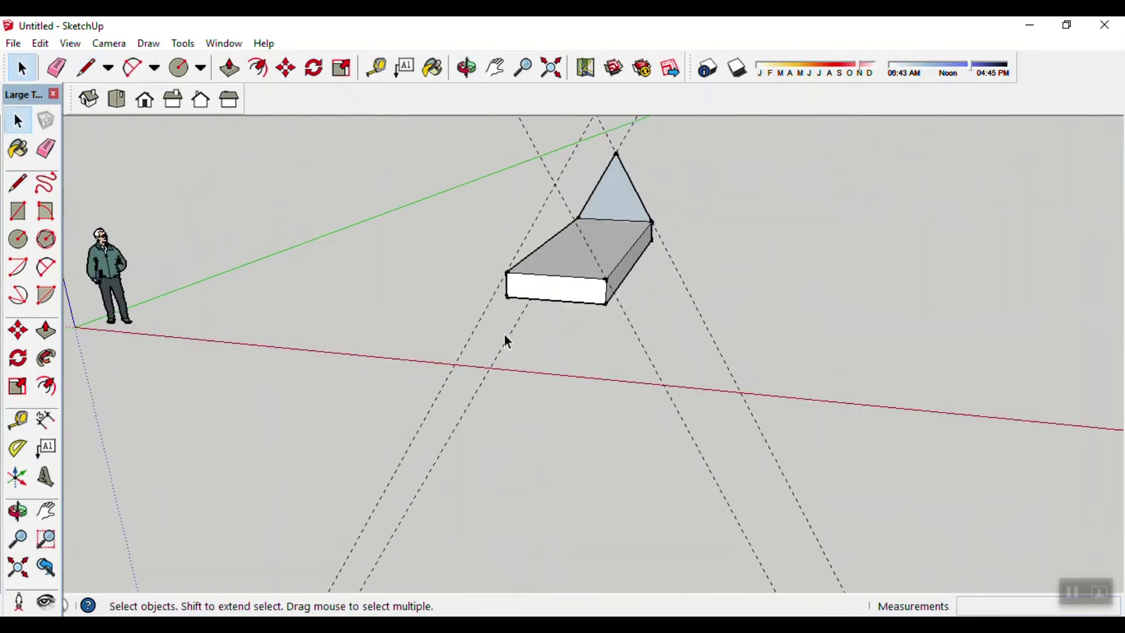
scroll(504, 331, up, 3)
scroll(504, 330, down, 2)
- Draw the matching triangular gable at the far end up to its guide crossing
key(l)
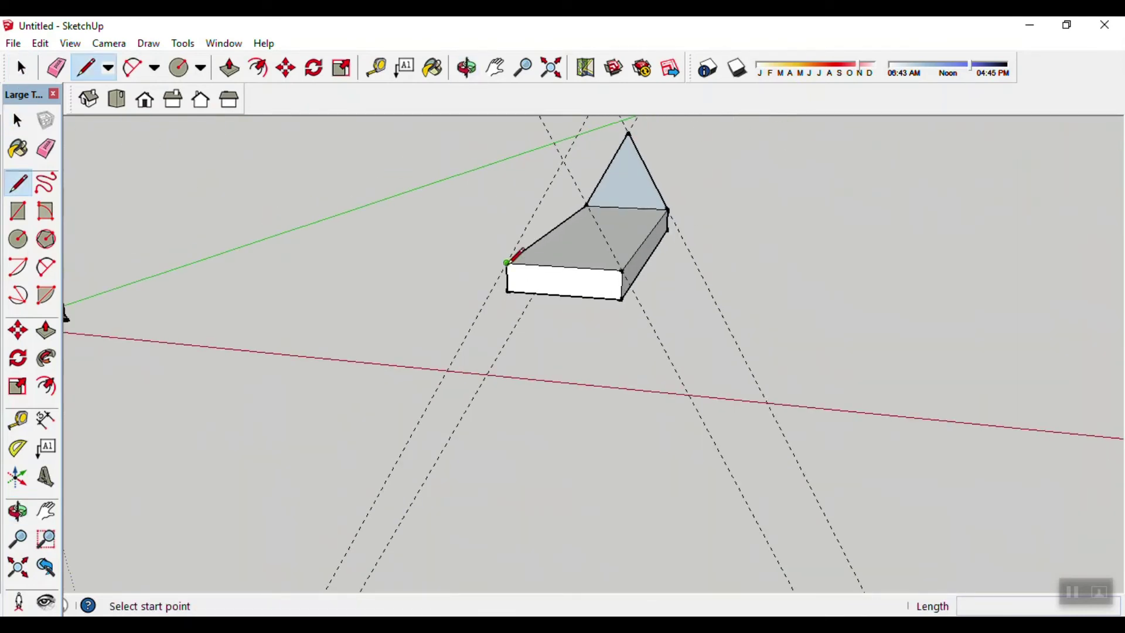
click(506, 263)
click(564, 159)
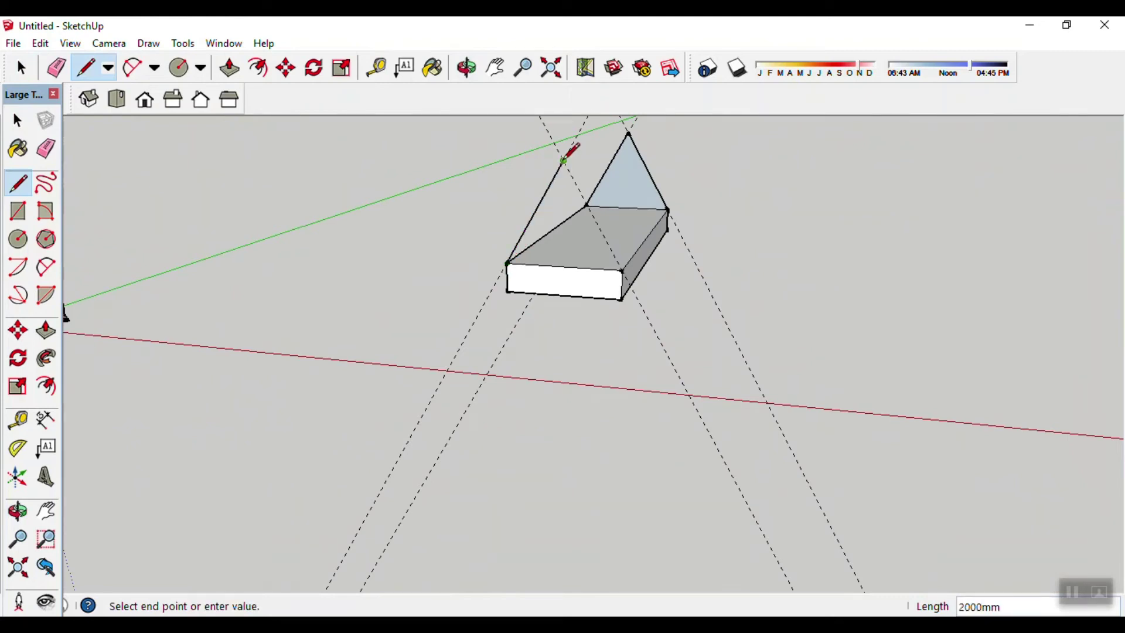
click(622, 270)
key(space)
mouse_move(690, 248)
middle_down()
mouse_move(367, 307)
mouse_move(723, 223)
mouse_move(821, 246)
mouse_move(447, 293)
middle_up()
key(o)
drag(573, 284, 610, 212)
key(space)
- Draw the ridge line joining the two gable peaks
key(l)
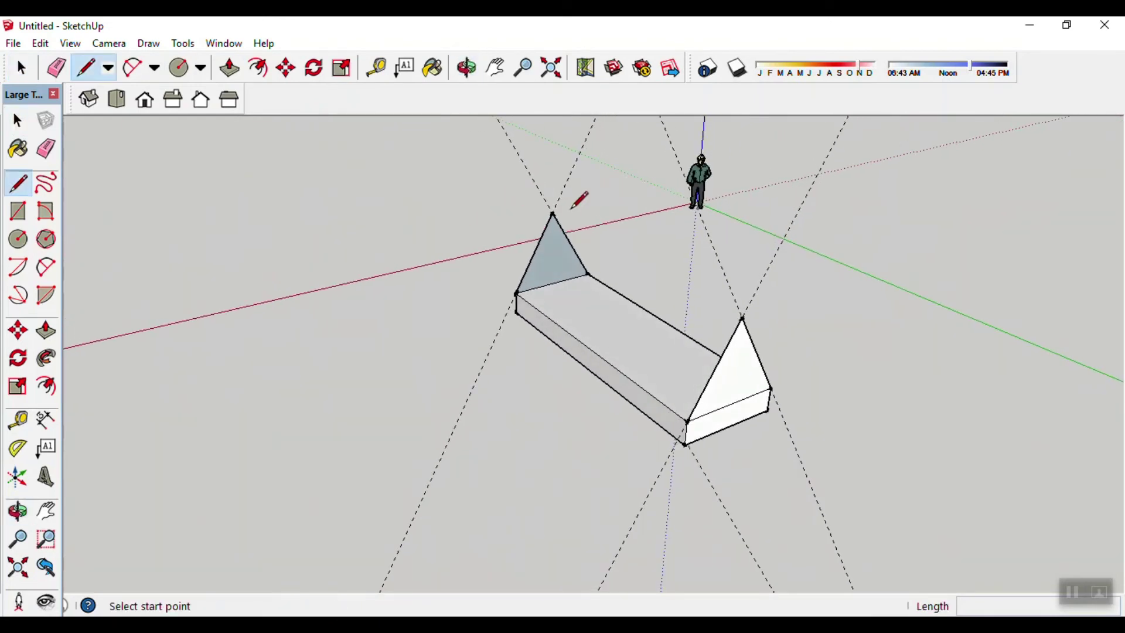
click(552, 214)
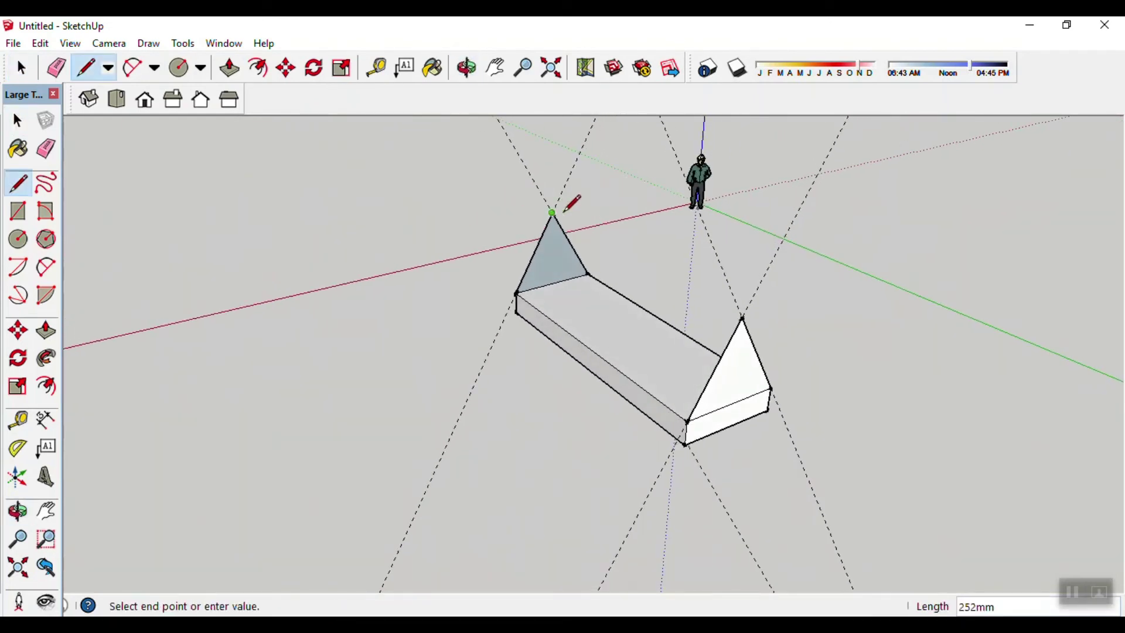
click(741, 317)
key(space)
scroll(803, 299, down, 1)
mouse_move(802, 301)
middle_down()
mouse_move(770, 269)
mouse_move(371, 238)
mouse_move(409, 322)
mouse_move(753, 326)
mouse_move(575, 434)
mouse_move(820, 409)
mouse_move(588, 369)
mouse_move(677, 387)
middle_up()
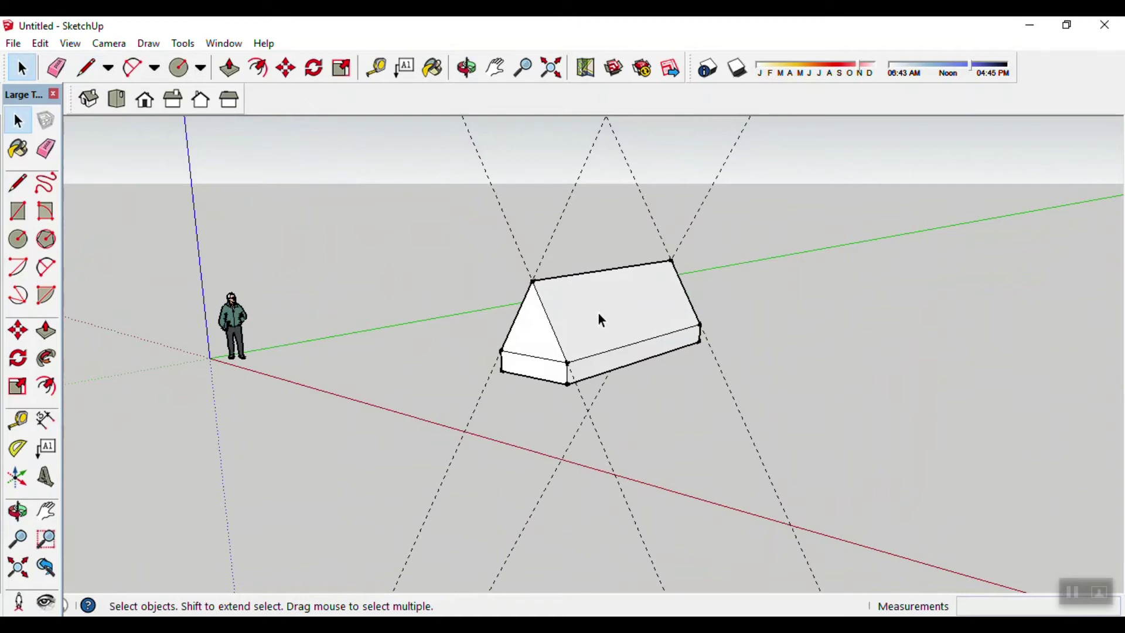
mouse_move(753, 392)
middle_down()
mouse_move(750, 354)
mouse_move(287, 362)
mouse_move(533, 367)
mouse_move(529, 401)
mouse_move(789, 394)
mouse_move(794, 371)
mouse_move(474, 422)
mouse_move(685, 437)
mouse_move(359, 431)
mouse_move(504, 410)
mouse_move(718, 424)
middle_up()
- Delete the gabled roof, its edges and guides, and the leftover end triangle
drag(761, 329, 571, 436)
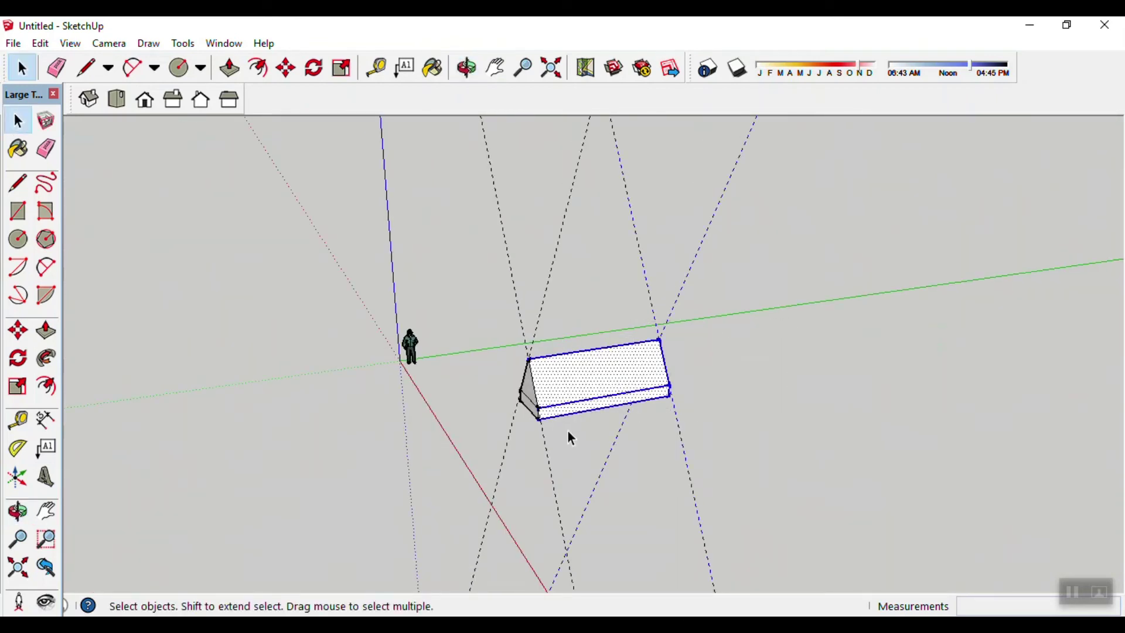
key(Delete)
drag(476, 422, 482, 446)
key(Delete)
middle_drag(552, 407, 718, 409)
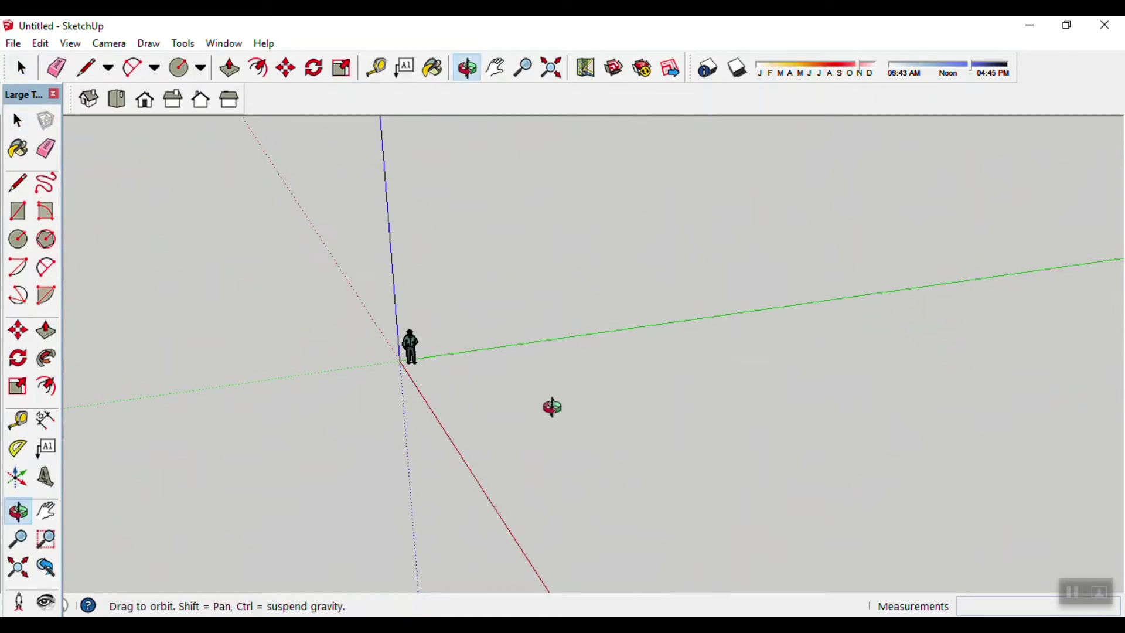
middle_drag(682, 360, 514, 338)
mouse_move(441, 350)
middle_down()
mouse_move(460, 389)
mouse_move(570, 409)
mouse_move(534, 397)
middle_up()
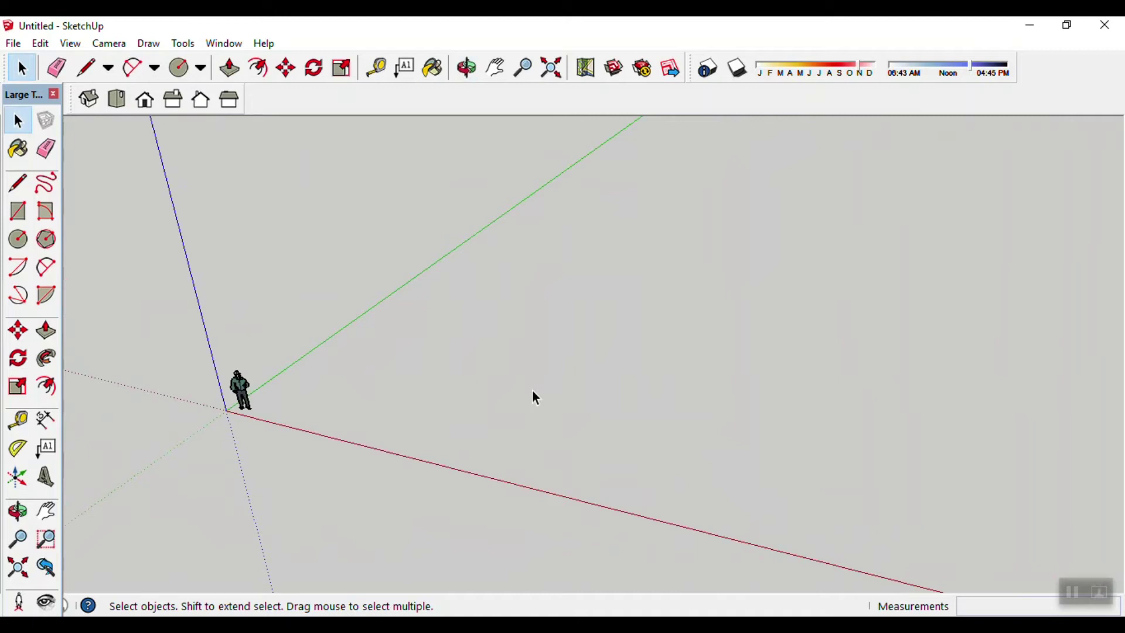
- Complete the 1000 mm square outline and close it into a face
scroll(645, 368, down, 1)
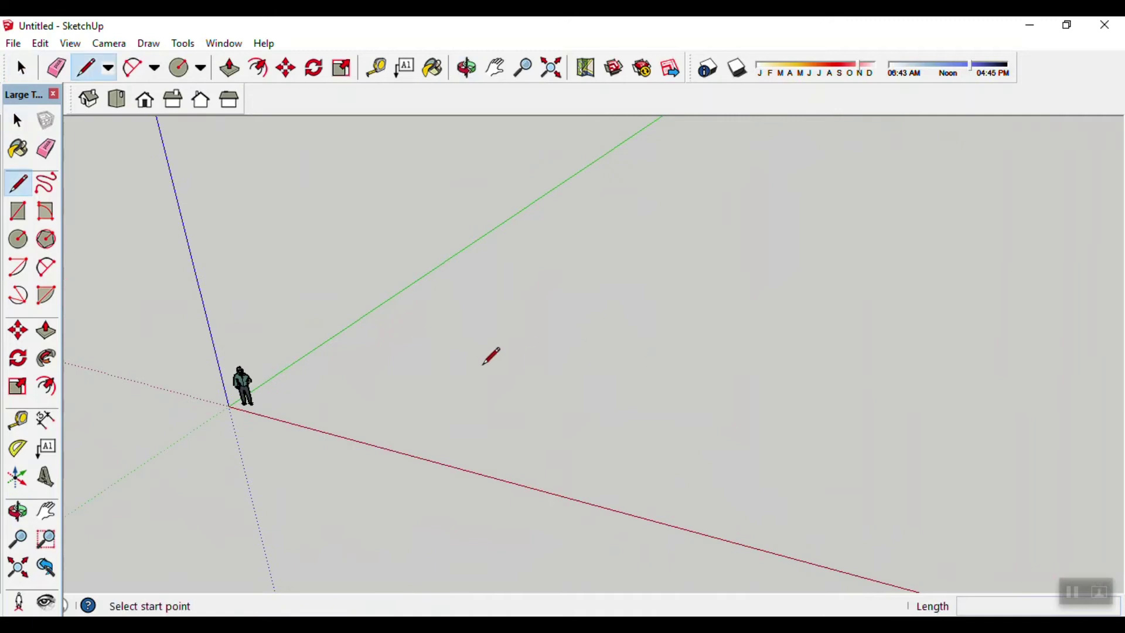
click(463, 357)
text(1)
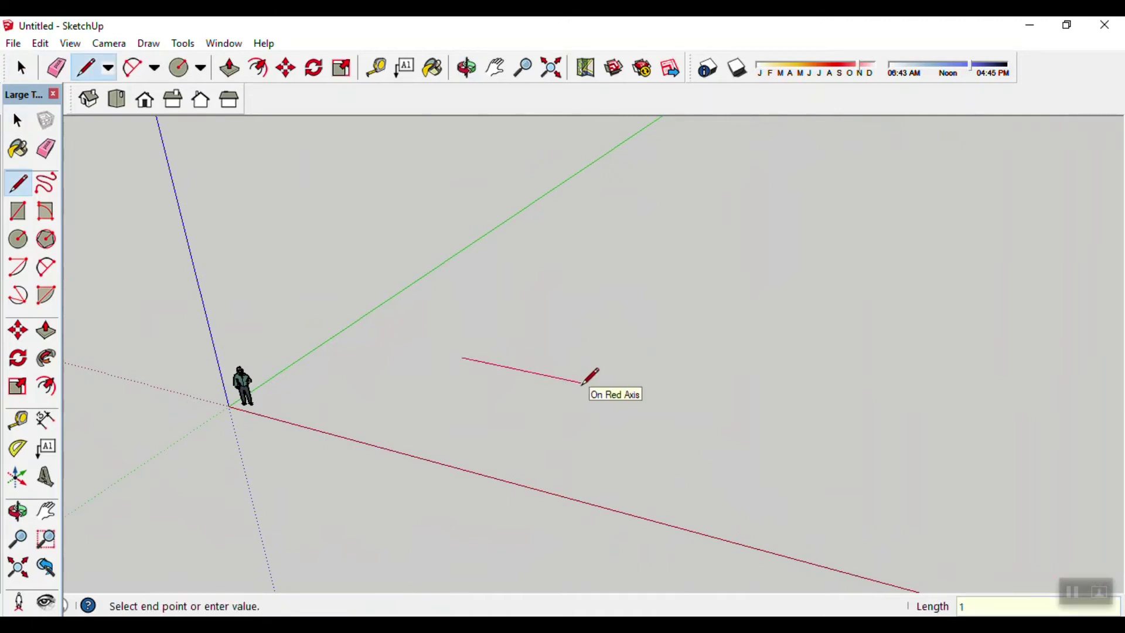
text(00)
key(Return)
scroll(559, 369, up, 1)
scroll(542, 313, up, 3)
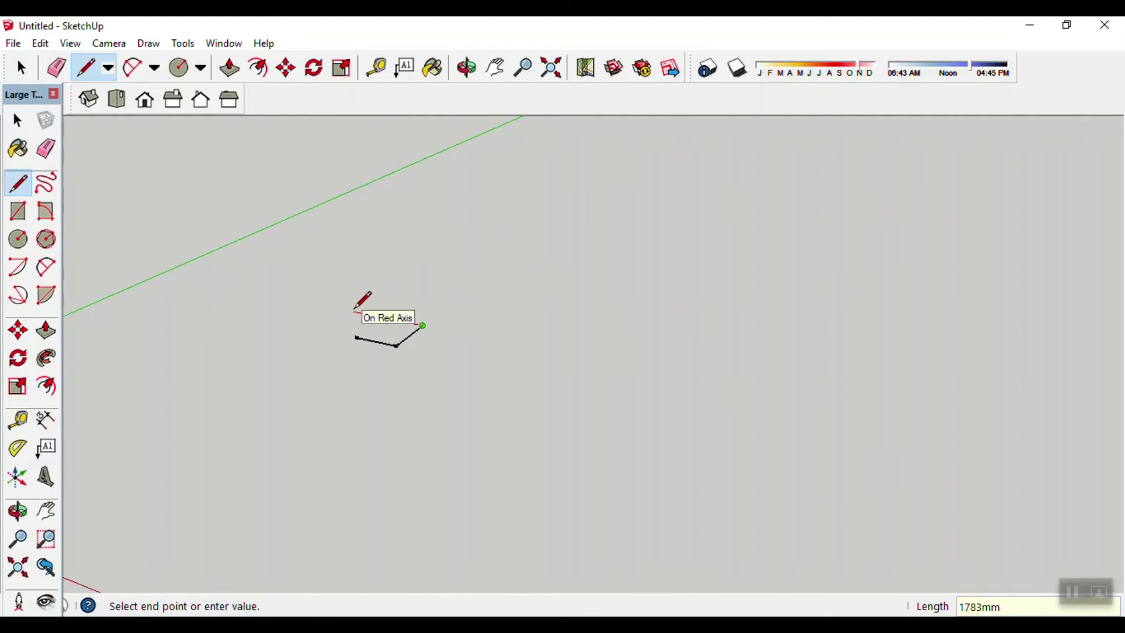
key(Return)
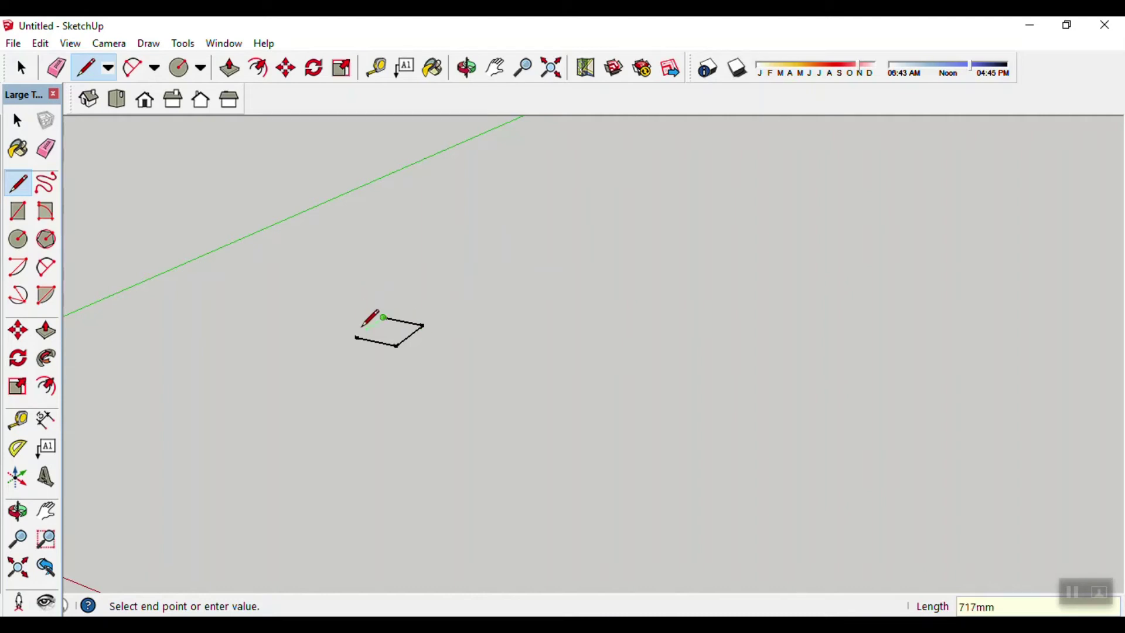
click(356, 338)
key(space)
- Draw both diagonals across the square from corner to corner
scroll(366, 345, up, 2)
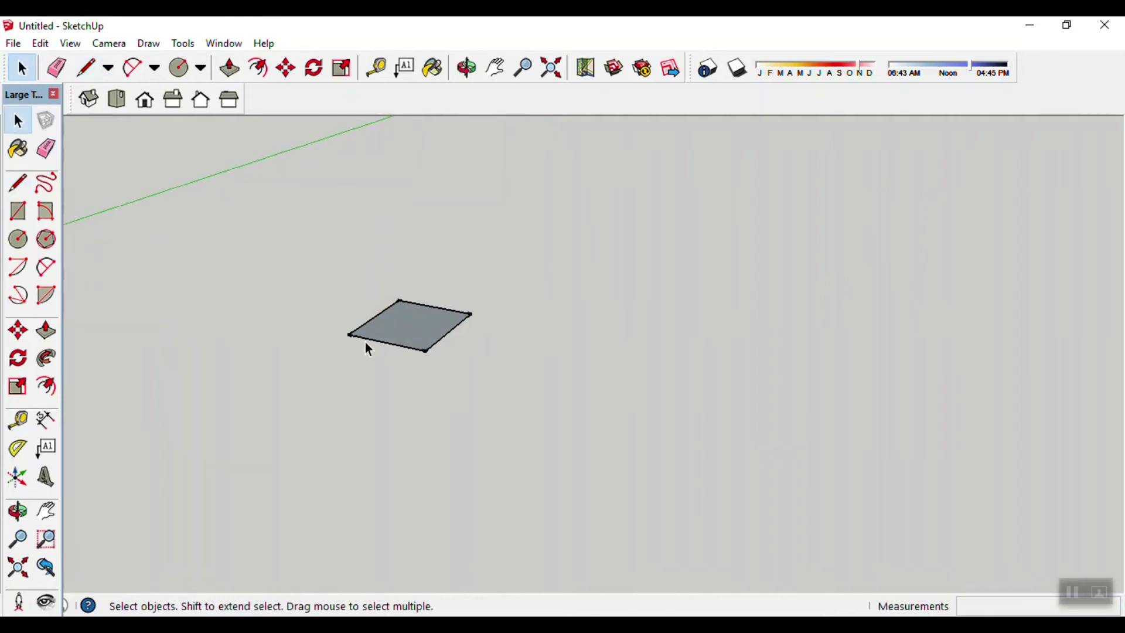
scroll(369, 344, up, 2)
scroll(369, 344, up, 1)
key(l)
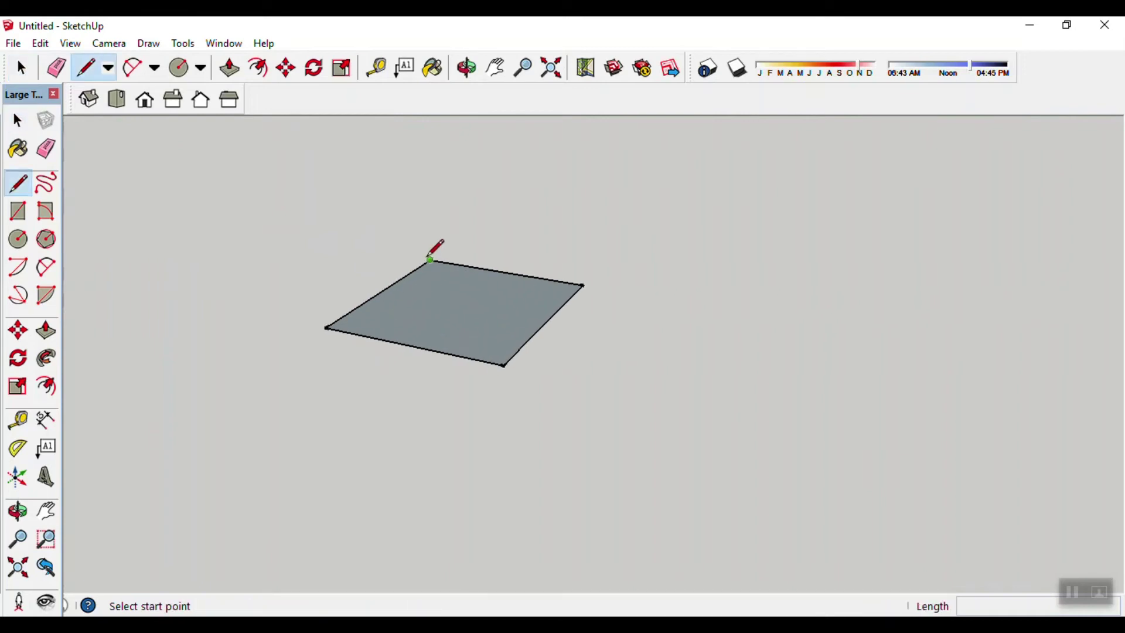
click(431, 260)
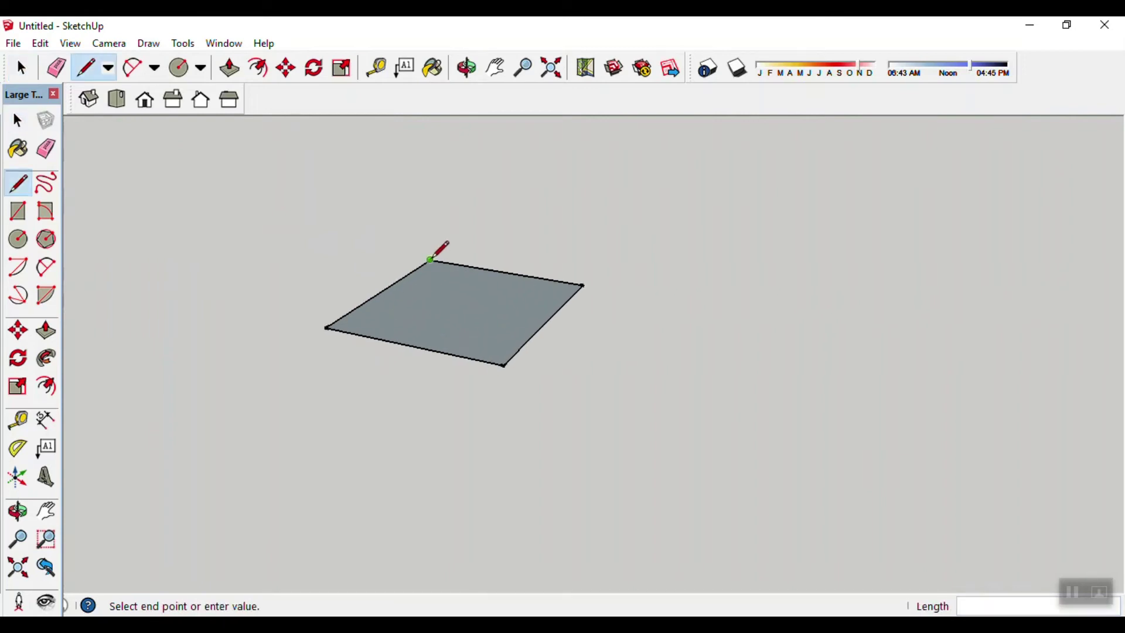
click(504, 365)
click(582, 285)
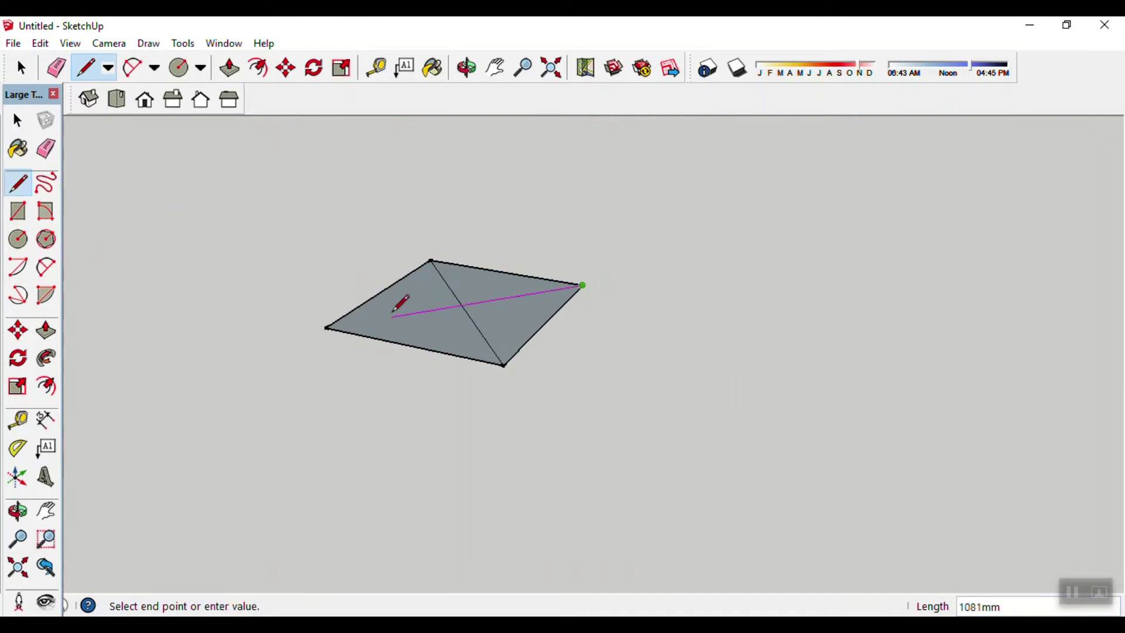
click(326, 328)
key(space)
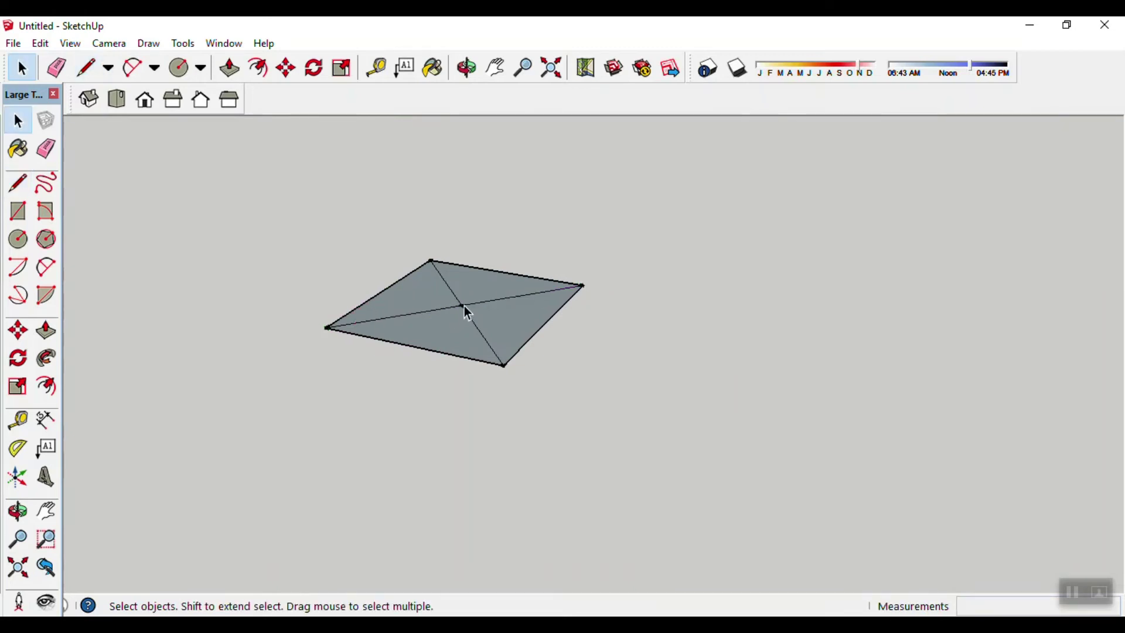
- Raise a 1000 mm vertical line from the diagonals' intersection
key(l)
click(461, 305)
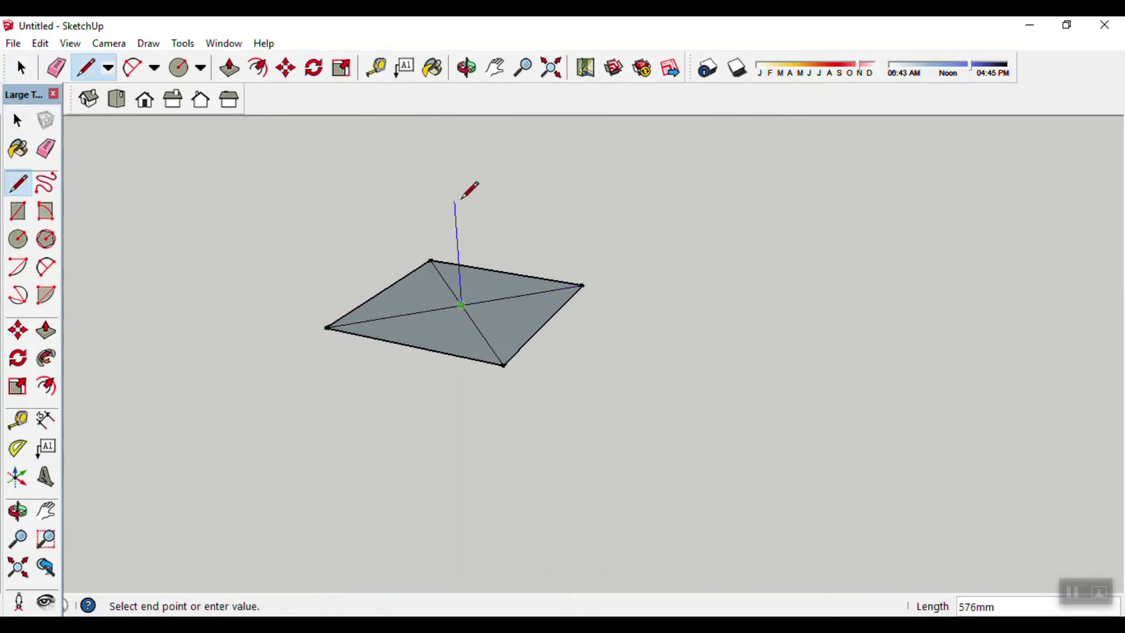
key(Return)
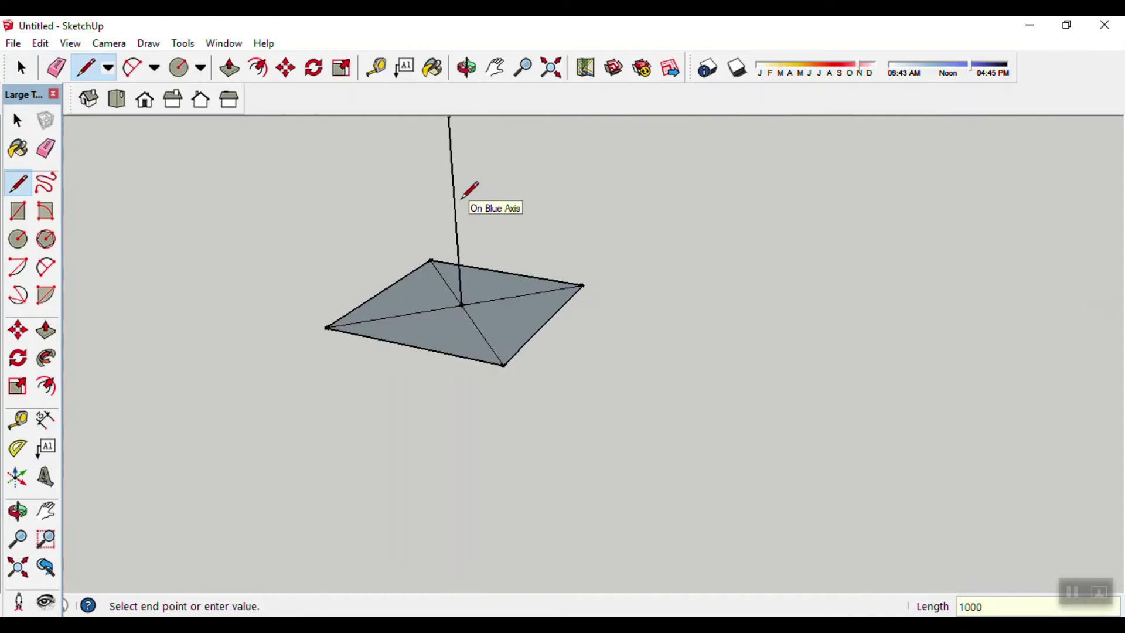
scroll(459, 180, down, 1)
scroll(459, 181, down, 1)
key(space)
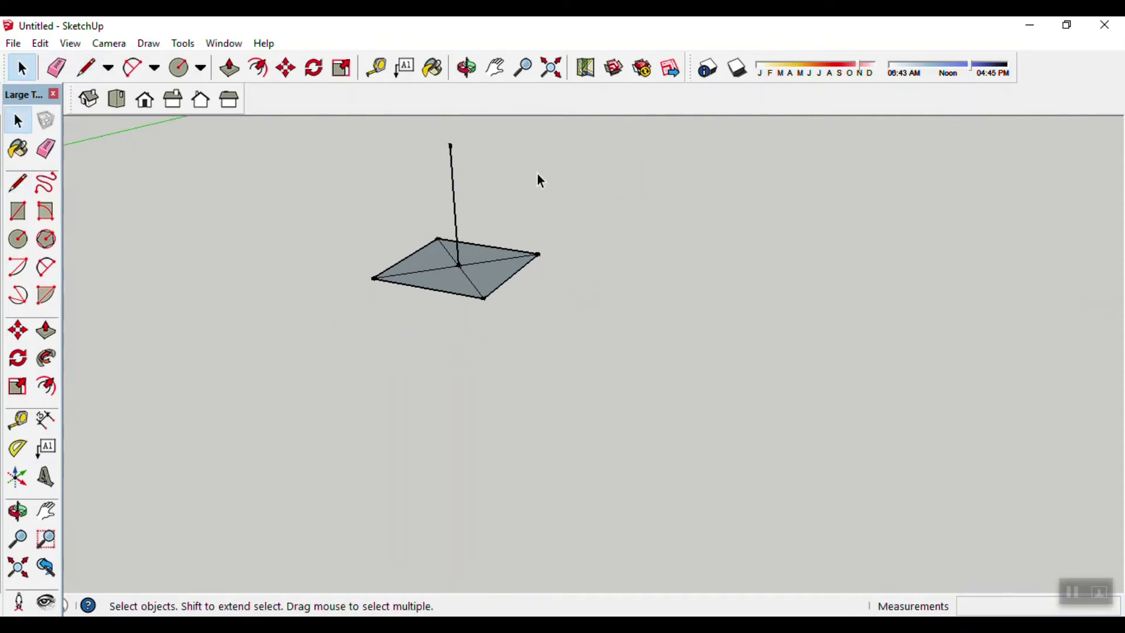
- Connect the vertical line's top to the first two square corners
key(l)
click(449, 143)
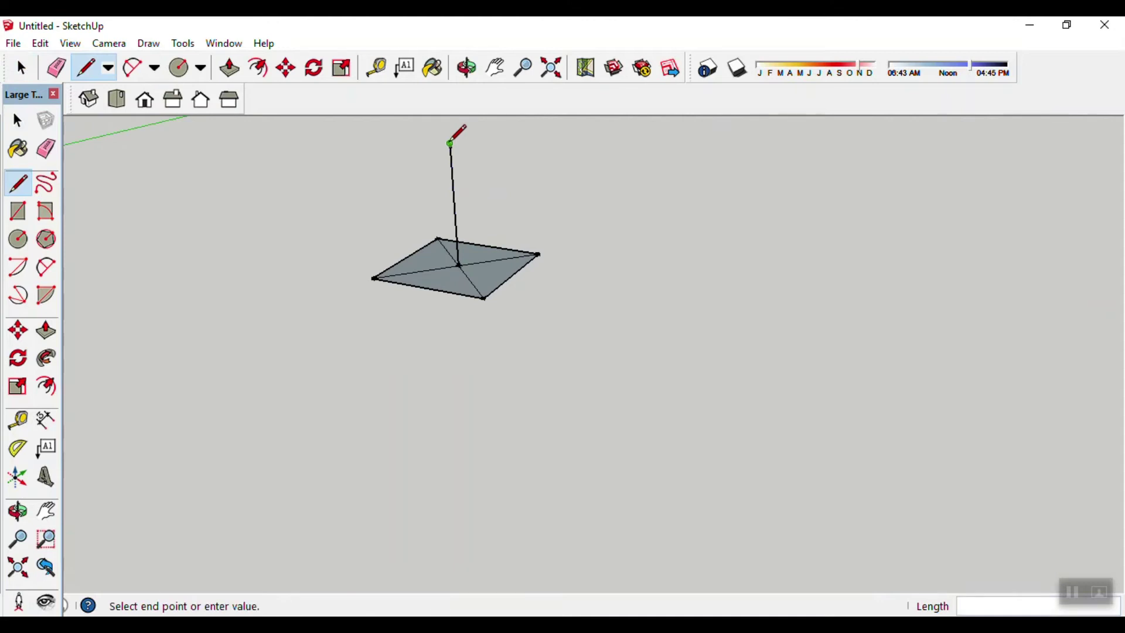
click(484, 298)
middle_drag(558, 314, 536, 195)
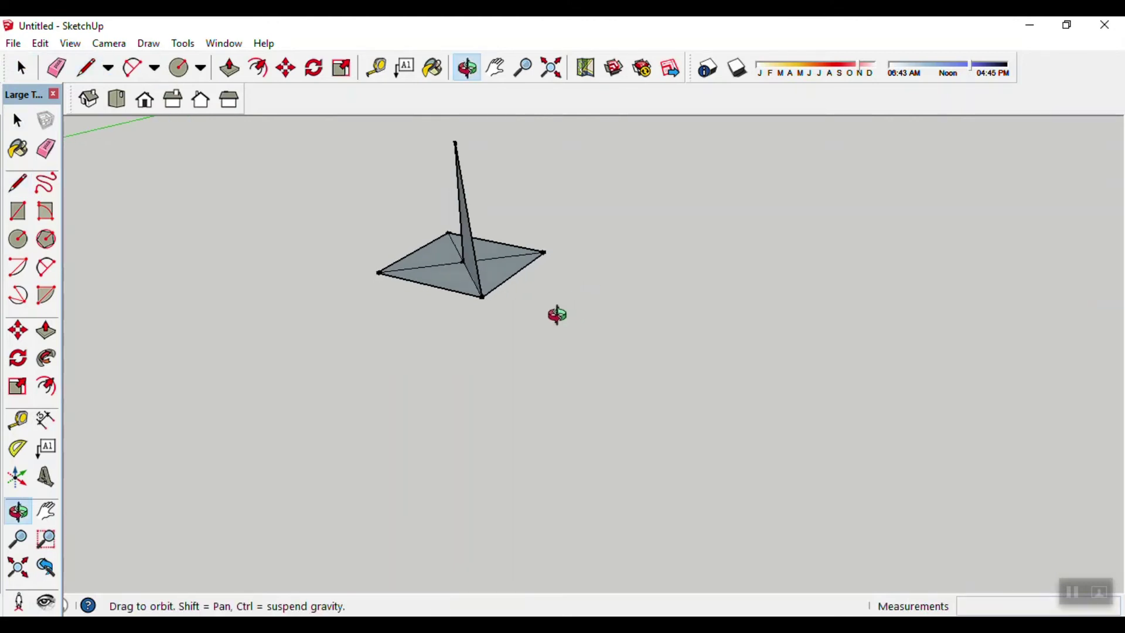
click(564, 131)
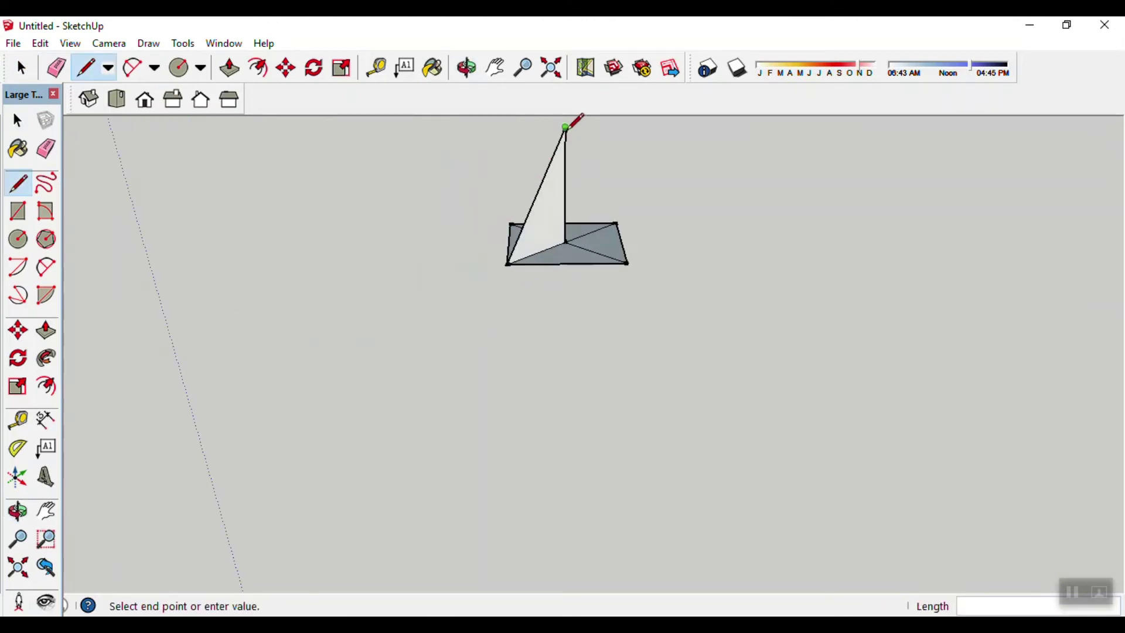
click(628, 263)
- Connect the apex to the remaining two corners, closing the pyramid
key(o)
mouse_move(688, 296)
mouse_down()
mouse_move(276, 306)
mouse_move(642, 341)
mouse_move(593, 273)
mouse_up()
key(l)
click(662, 171)
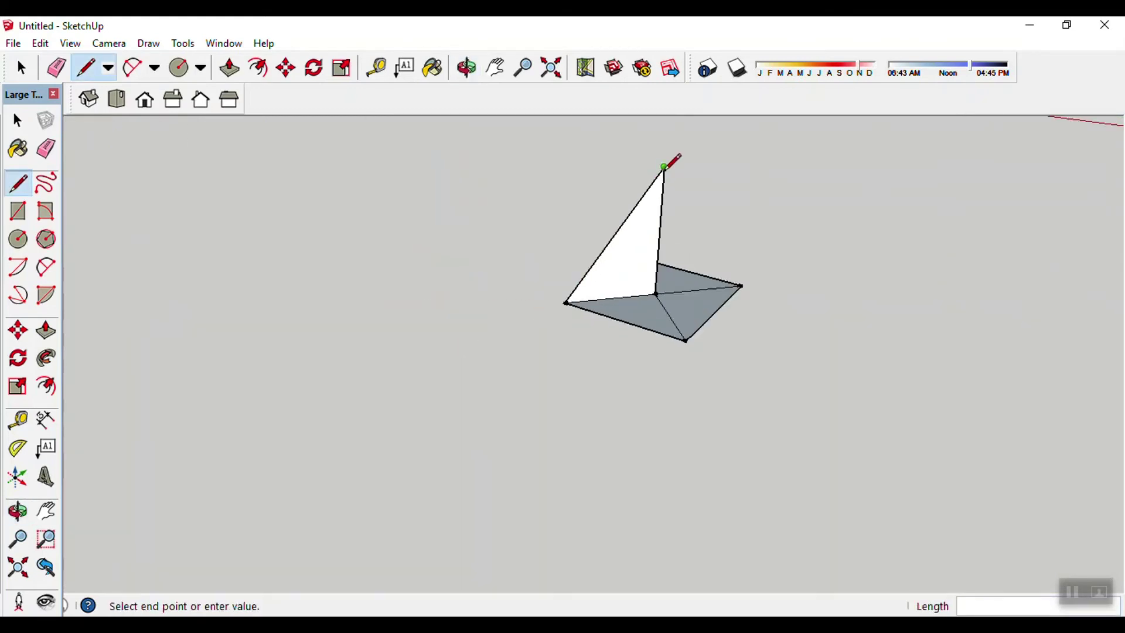
click(685, 339)
key(o)
mouse_move(685, 339)
mouse_down()
mouse_move(691, 385)
mouse_move(465, 370)
mouse_up()
key(l)
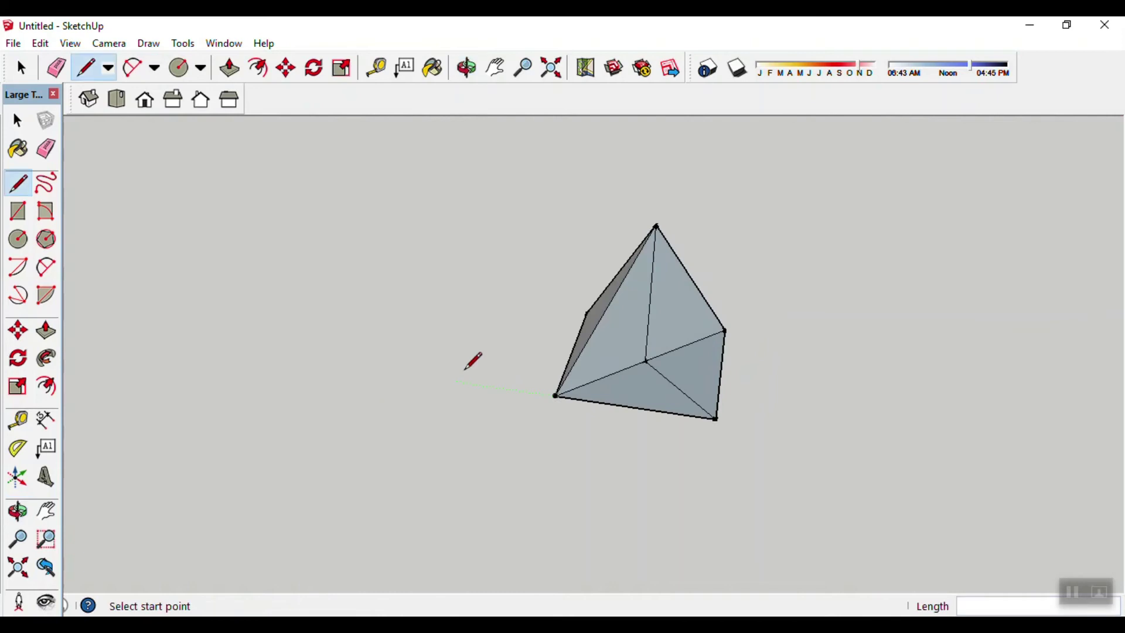
click(656, 226)
click(716, 418)
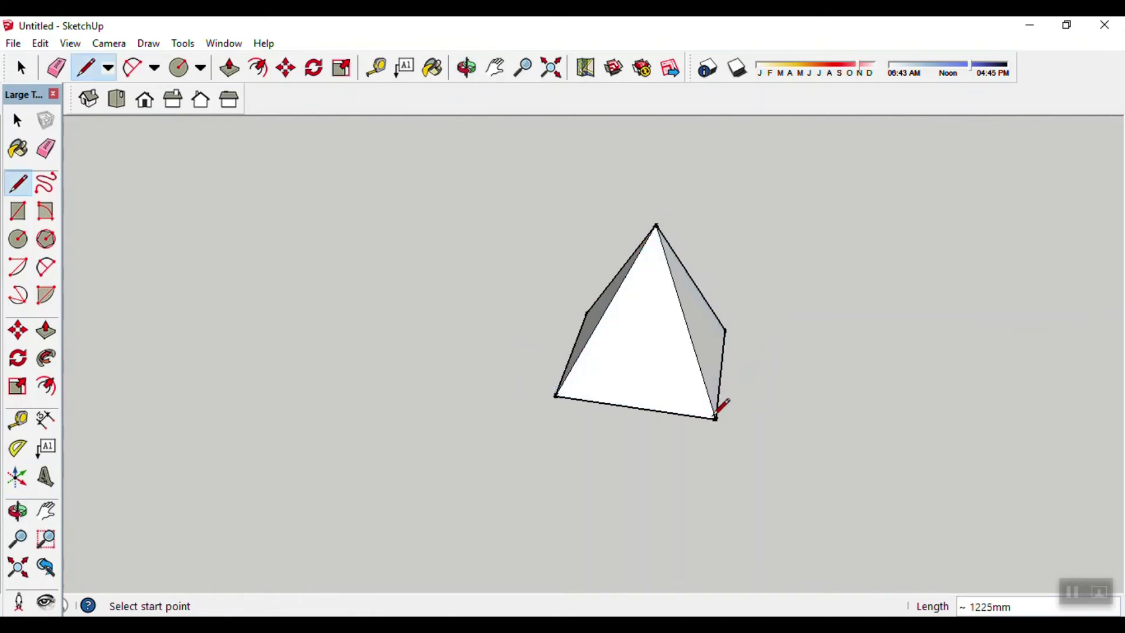
- Orbit and zoom around the finished pyramid to check its sides
key(o)
mouse_move(825, 396)
mouse_down()
mouse_move(490, 449)
mouse_move(288, 323)
mouse_up()
key(l)
scroll(296, 311, down, 2)
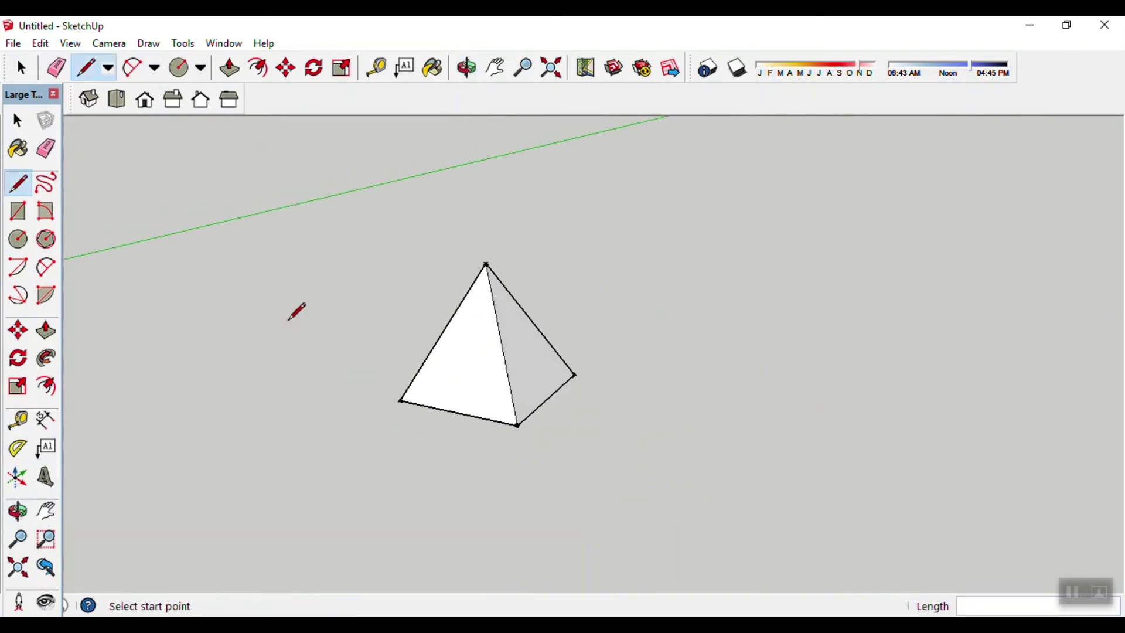
scroll(293, 318, down, 2)
middle_drag(286, 325, 511, 365)
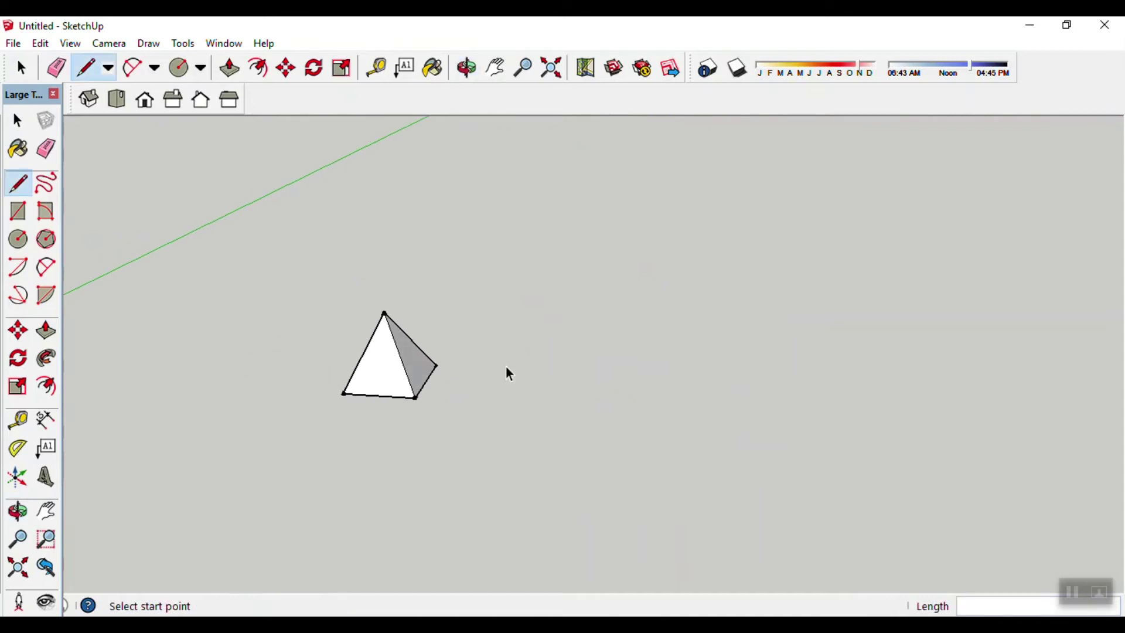
key(o)
mouse_move(394, 449)
mouse_down()
mouse_move(572, 419)
mouse_move(464, 445)
mouse_up()
key(space)
mouse_move(364, 491)
middle_down()
mouse_move(433, 479)
mouse_move(354, 473)
mouse_move(524, 427)
mouse_move(579, 426)
mouse_move(354, 455)
mouse_move(408, 418)
middle_up()
- View the pyramid from several sides, then window-select the entire pyramid
scroll(409, 416, down, 3)
scroll(468, 397, up, 3)
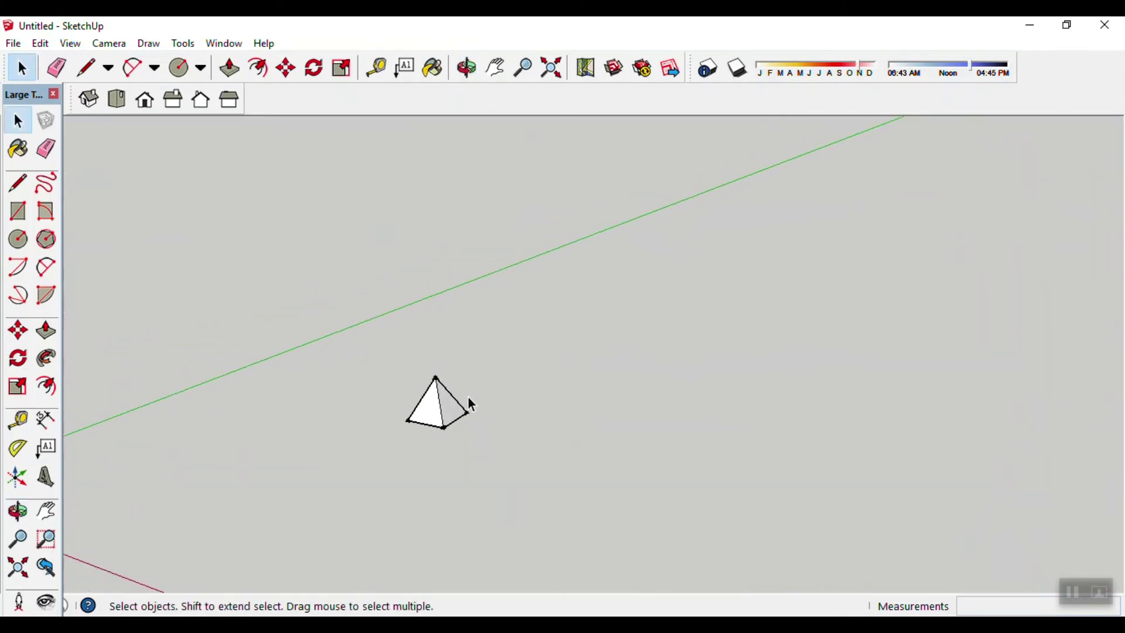
scroll(468, 397, up, 2)
scroll(389, 464, up, 1)
scroll(389, 460, up, 2)
scroll(390, 458, up, 2)
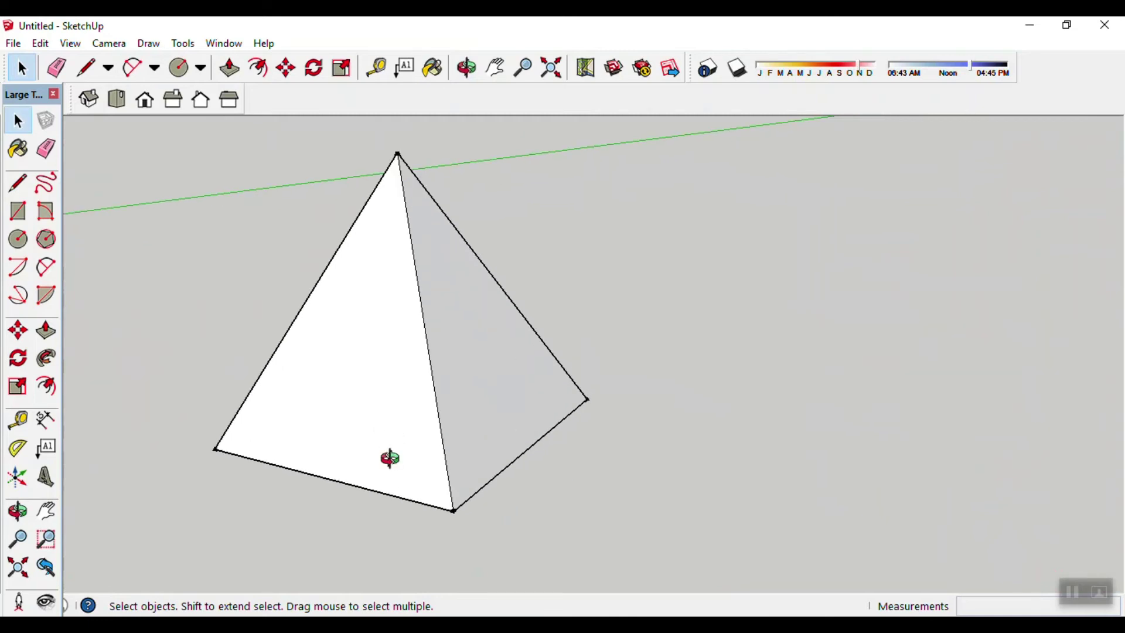
mouse_move(389, 458)
middle_down()
mouse_move(663, 451)
mouse_move(423, 476)
mouse_move(553, 474)
mouse_move(387, 450)
mouse_move(352, 423)
mouse_move(550, 434)
mouse_move(329, 388)
mouse_move(521, 410)
middle_up()
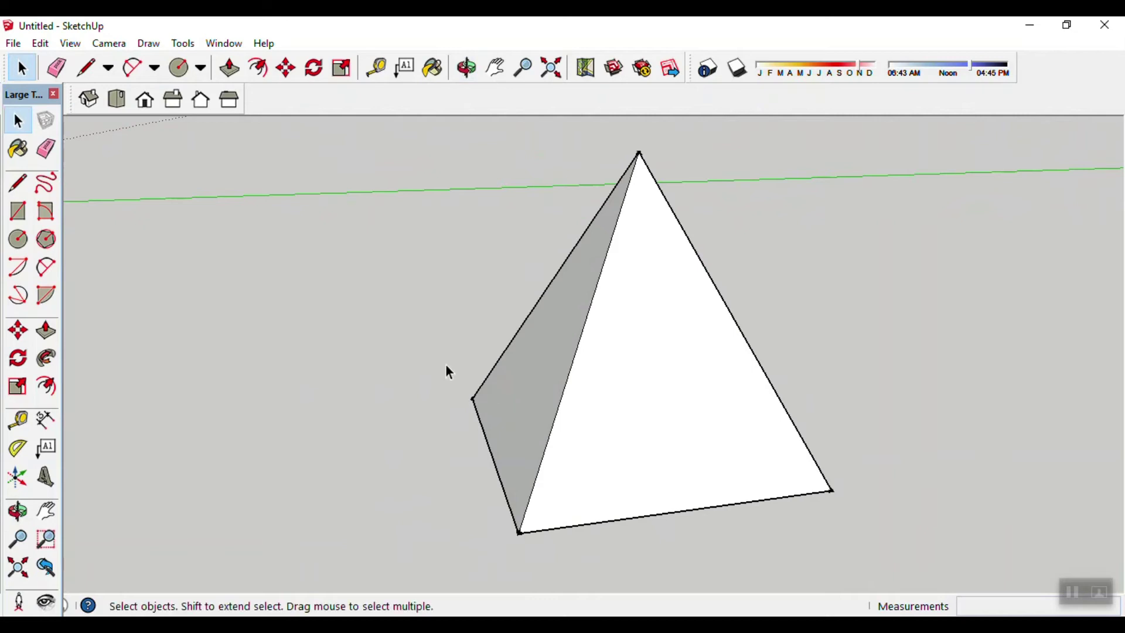
scroll(414, 347, down, 5)
mouse_move(333, 389)
middle_down()
mouse_move(479, 403)
mouse_move(473, 445)
mouse_move(623, 422)
middle_up()
drag(462, 426, 410, 453)
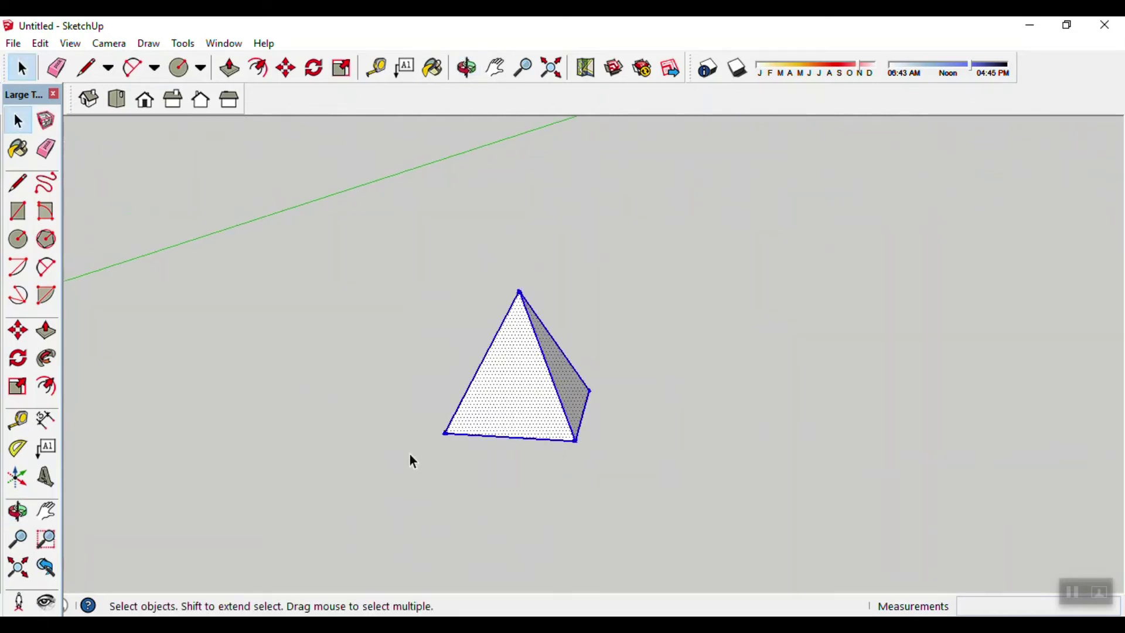
- Delete the selected pyramid and bring the axes origin and scale figure into view
key(Delete)
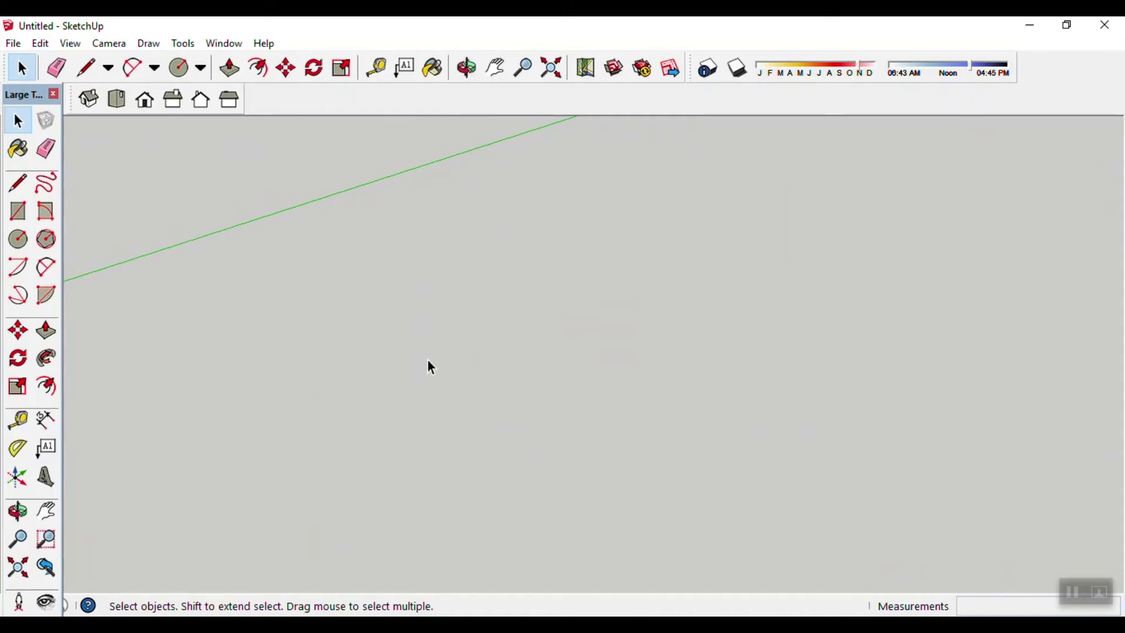
scroll(427, 357, down, 2)
scroll(413, 367, down, 2)
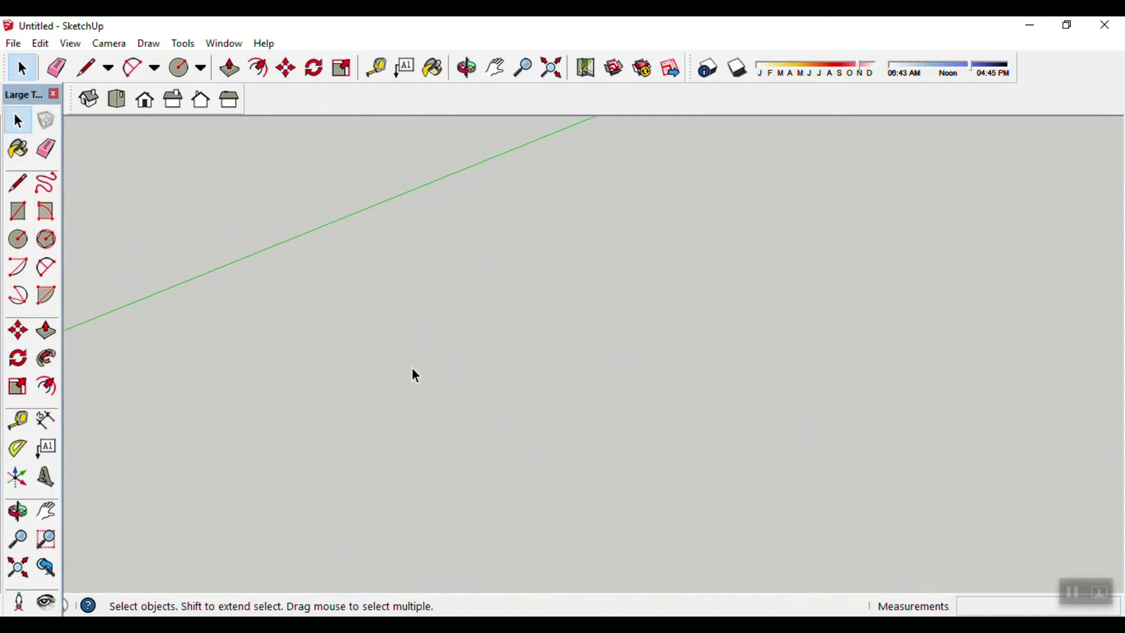
scroll(406, 378, down, 1)
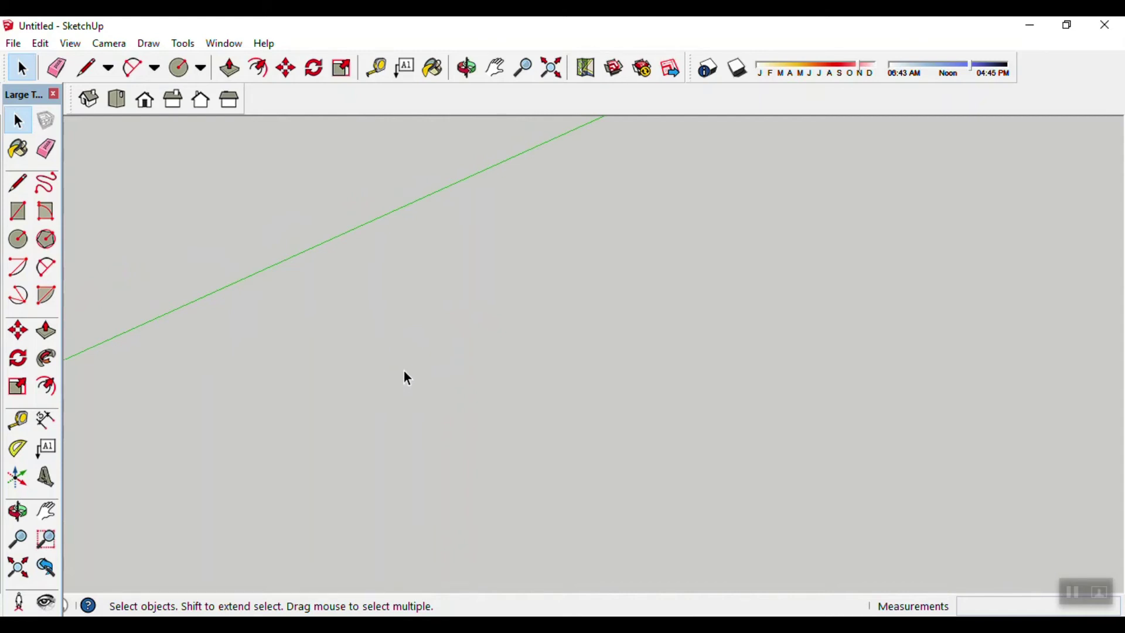
scroll(404, 375, down, 1)
scroll(392, 389, down, 1)
middle_drag(381, 407, 425, 299)
scroll(423, 291, down, 1)
middle_drag(522, 296, 455, 331)
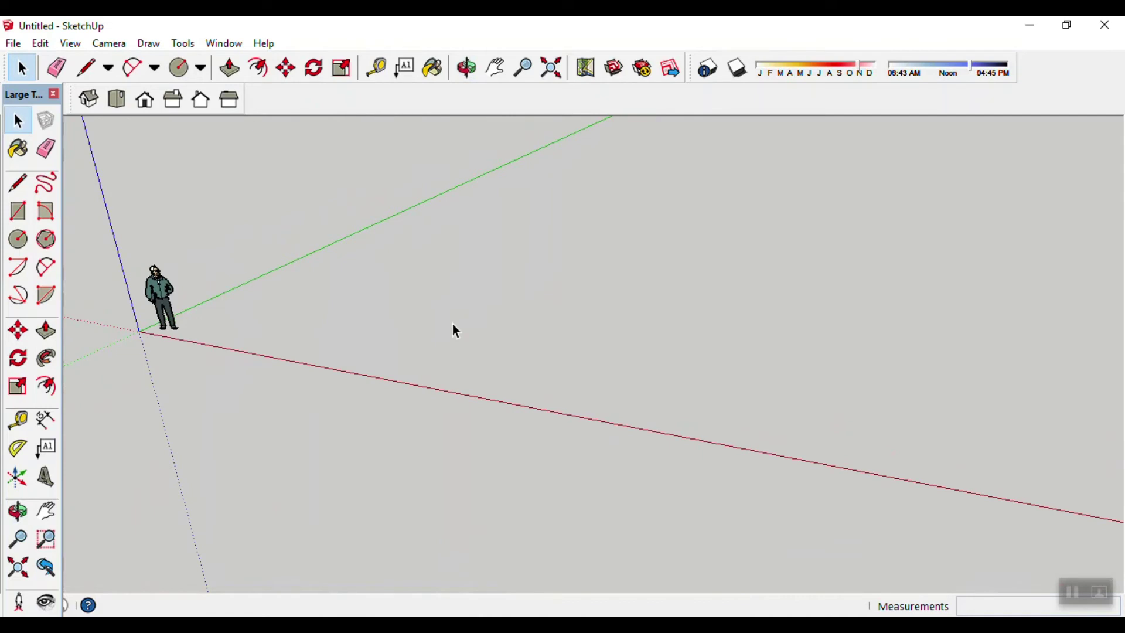
scroll(461, 314, down, 1)
middle_drag(577, 310, 469, 322)
- Draw the 8000 mm and 5000 mm footprint edges and close them into a rectangular face
key(l)
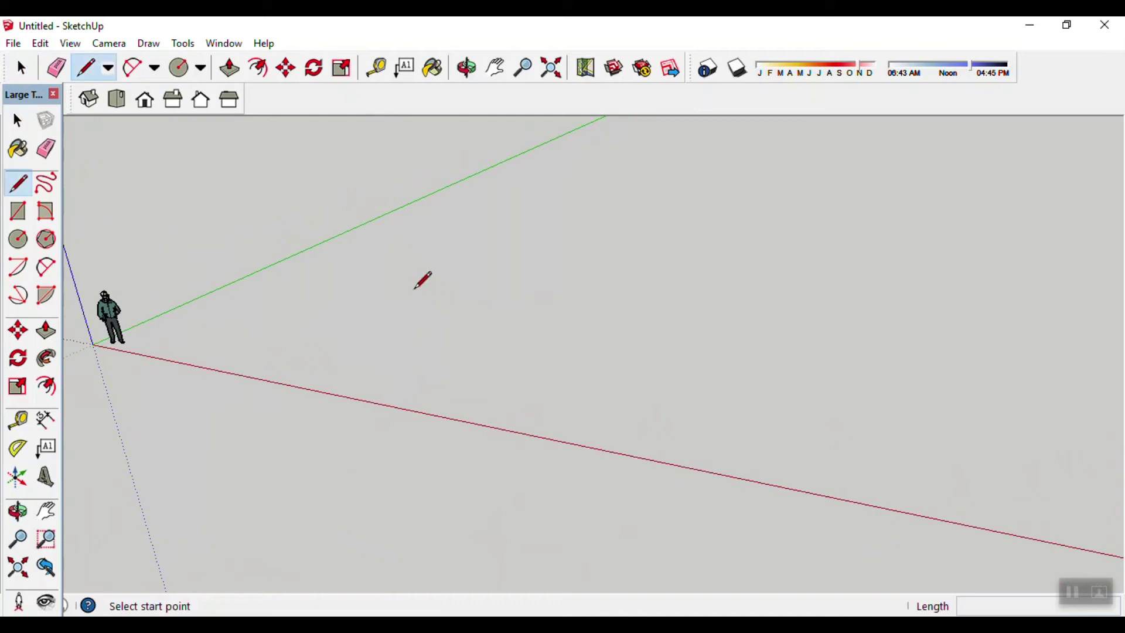
click(409, 290)
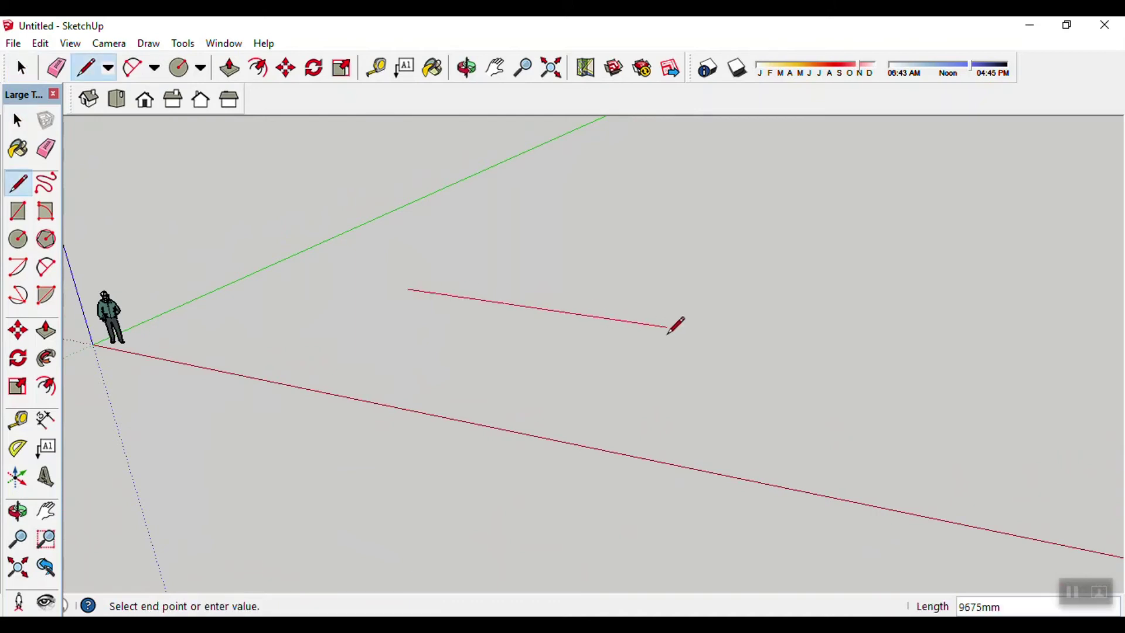
text(8000)
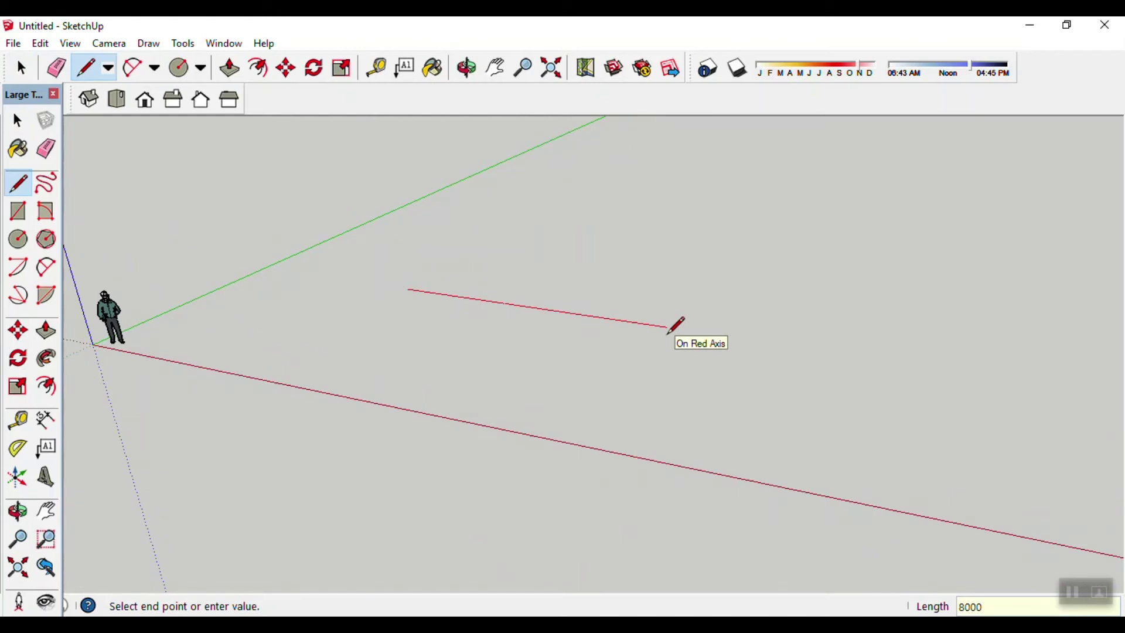
key(Return)
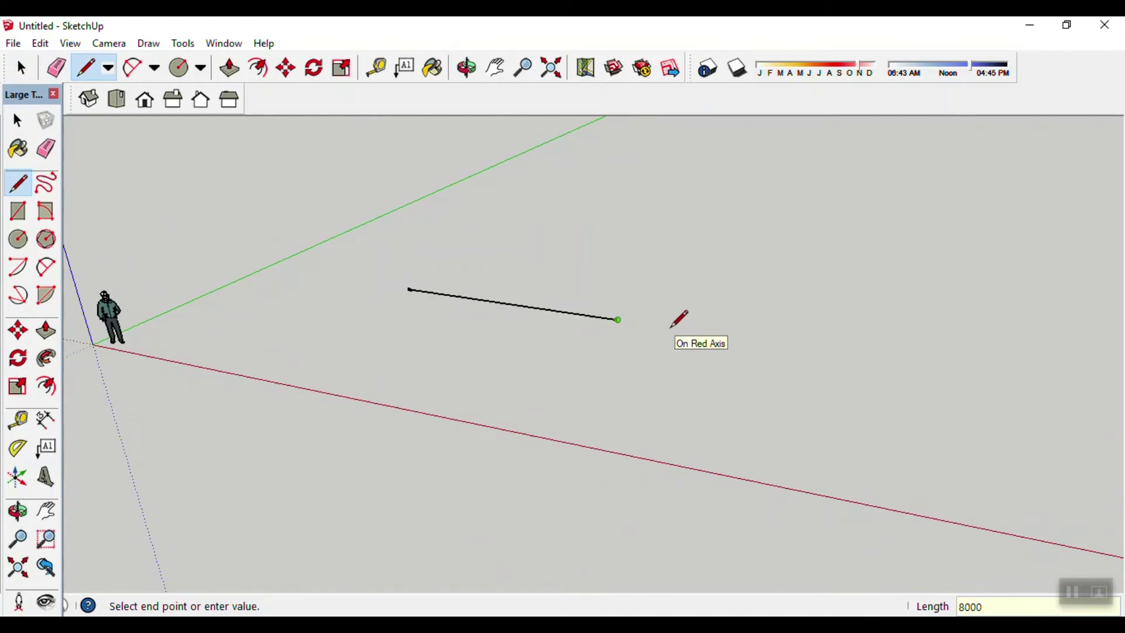
text(2)
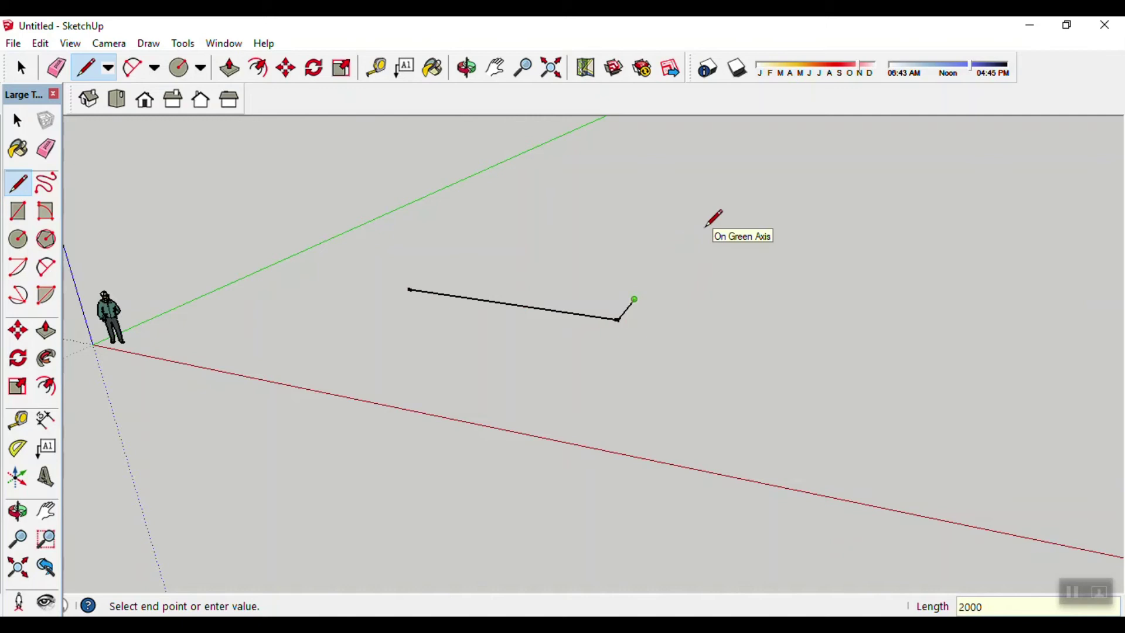
key(Escape)
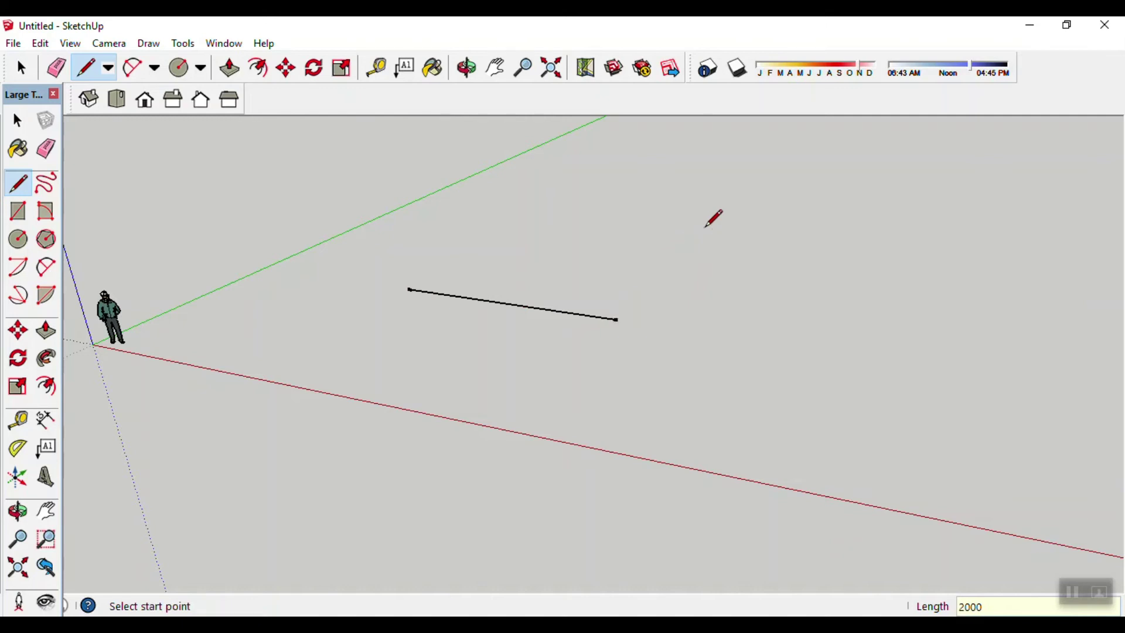
click(617, 319)
text(5)
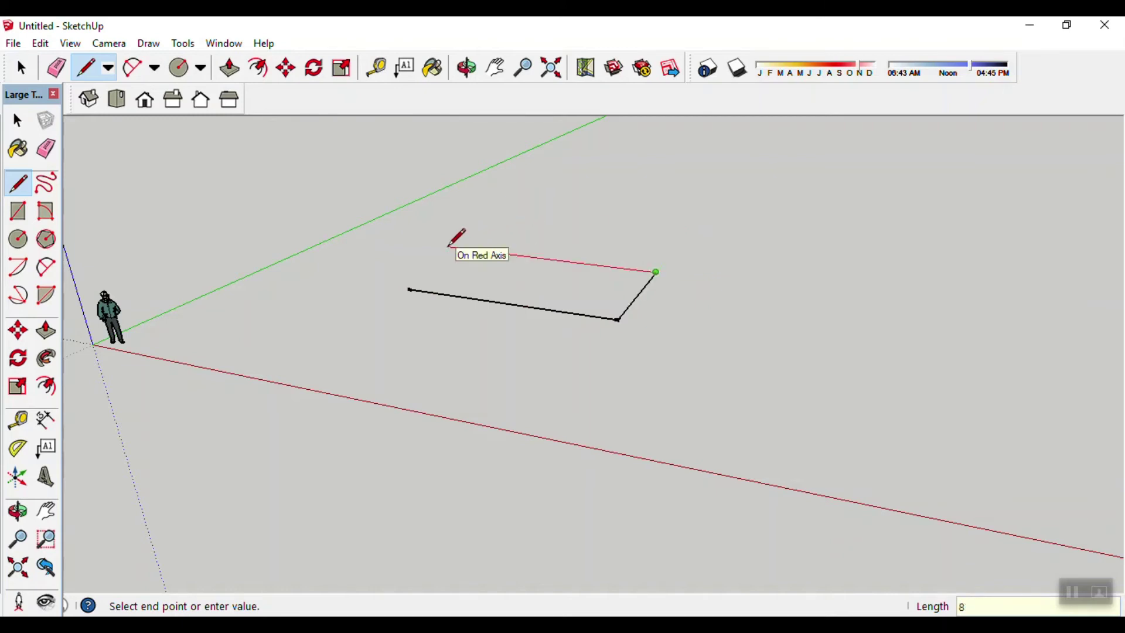
key(Return)
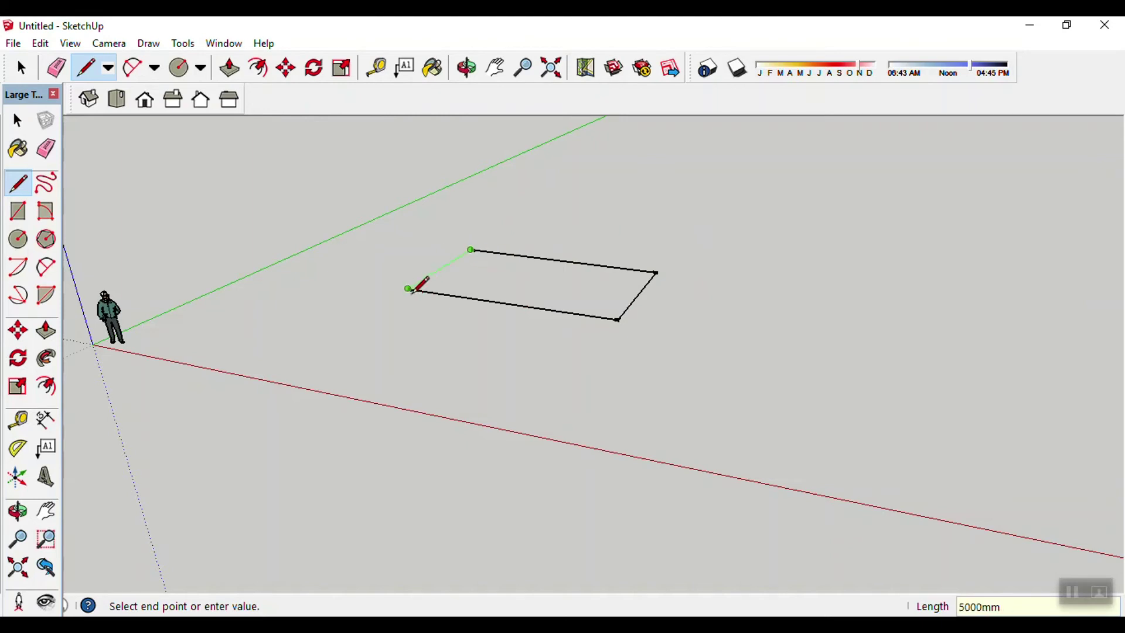
click(408, 288)
key(space)
- Orbit and tilt the view to inspect the new rectangular face
key(o)
mouse_move(676, 288)
mouse_down()
mouse_move(665, 347)
mouse_move(406, 396)
mouse_move(793, 336)
mouse_up()
key(space)
mouse_move(793, 337)
middle_down()
mouse_move(457, 339)
mouse_move(501, 354)
mouse_move(773, 301)
mouse_move(544, 301)
mouse_move(570, 351)
mouse_move(560, 301)
mouse_move(557, 376)
middle_up()
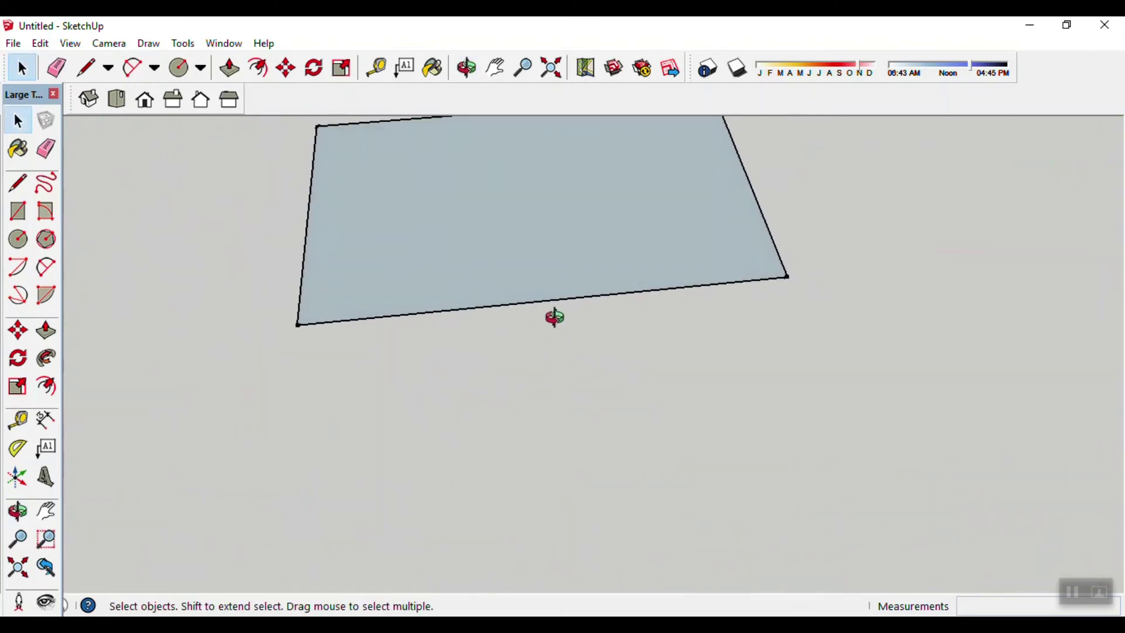
middle_drag(566, 235, 562, 329)
scroll(537, 323, up, 1)
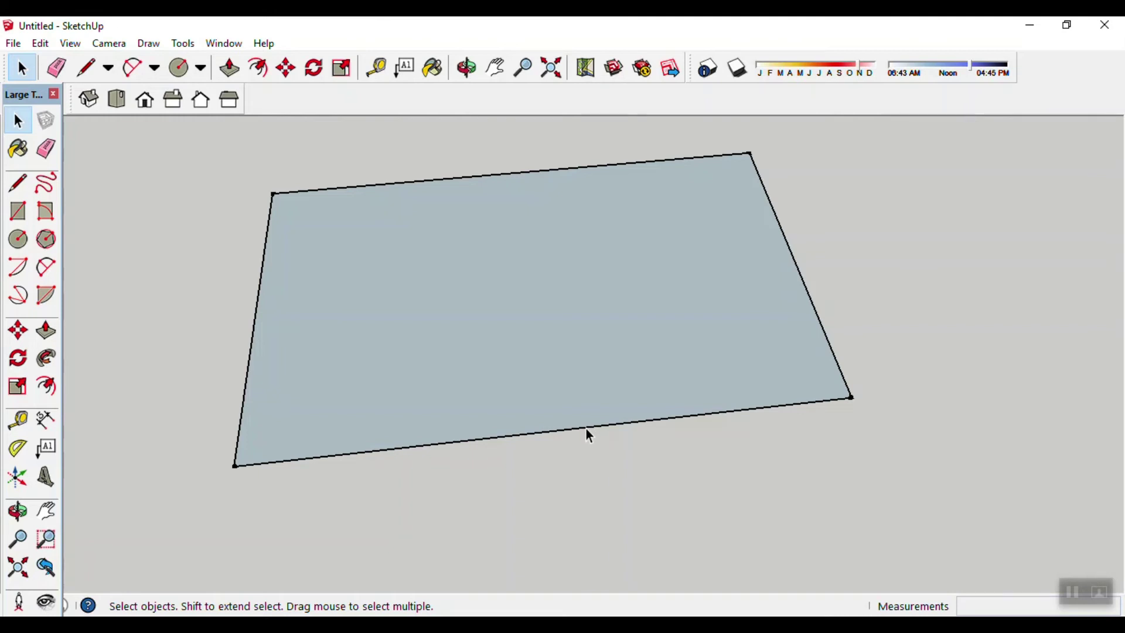
- Place a 100 mm guide inside the footprint's bottom edge
key(t)
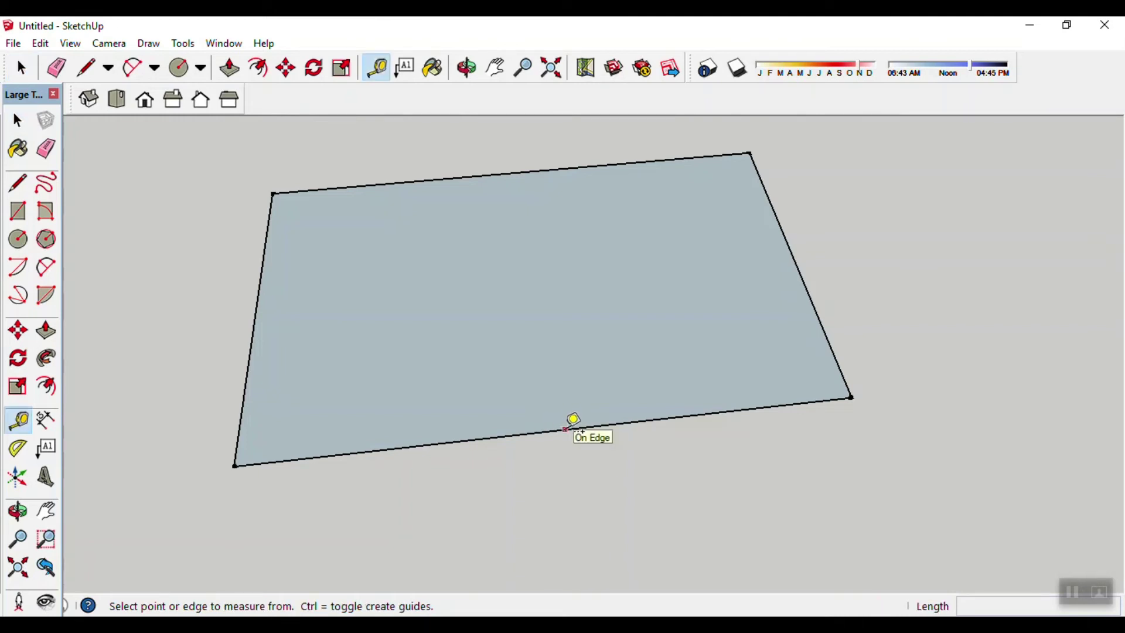
click(552, 431)
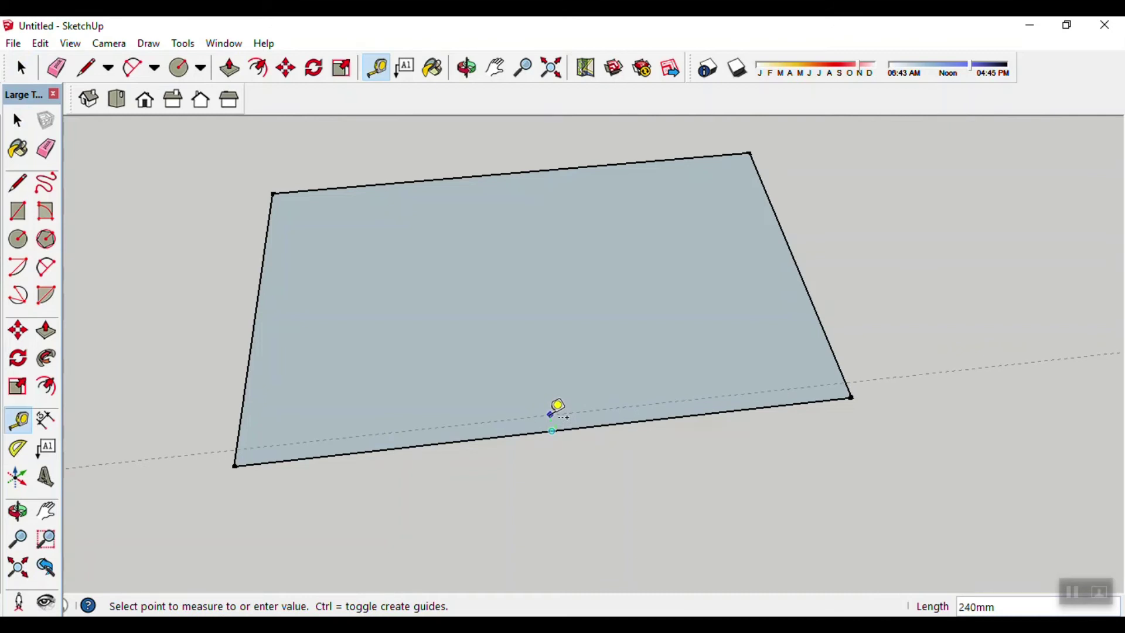
text(100)
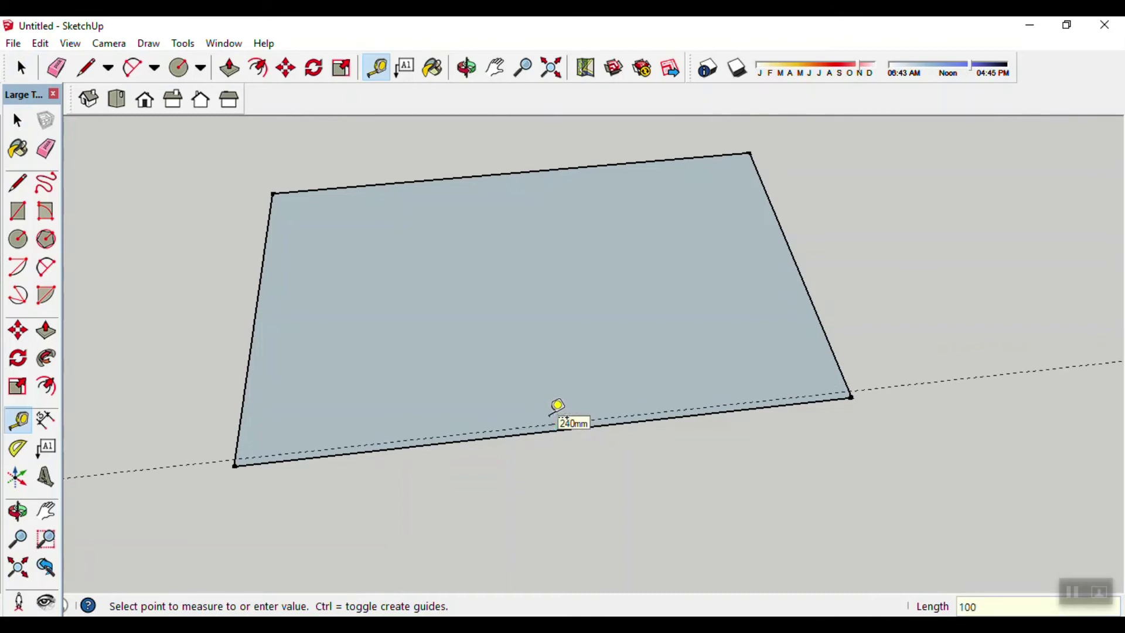
key(Return)
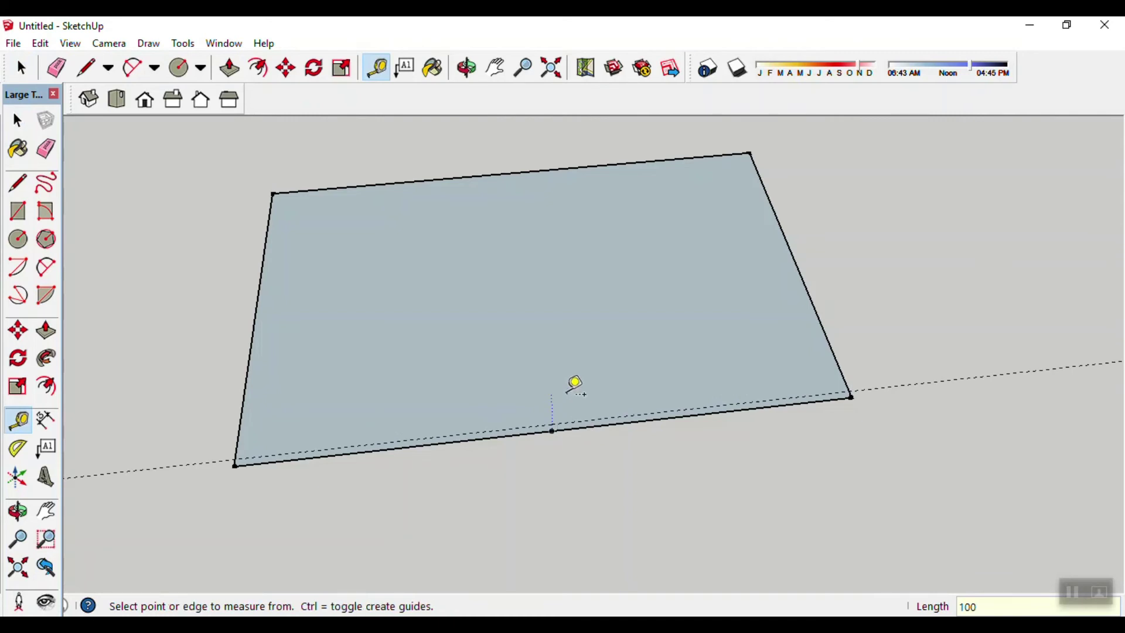
key(space)
mouse_move(974, 372)
middle_down()
mouse_move(841, 477)
mouse_move(585, 322)
mouse_move(591, 399)
mouse_move(627, 441)
middle_up()
scroll(652, 452, up, 1)
- Add a second 100 mm inward guide along another bottom edge
key(t)
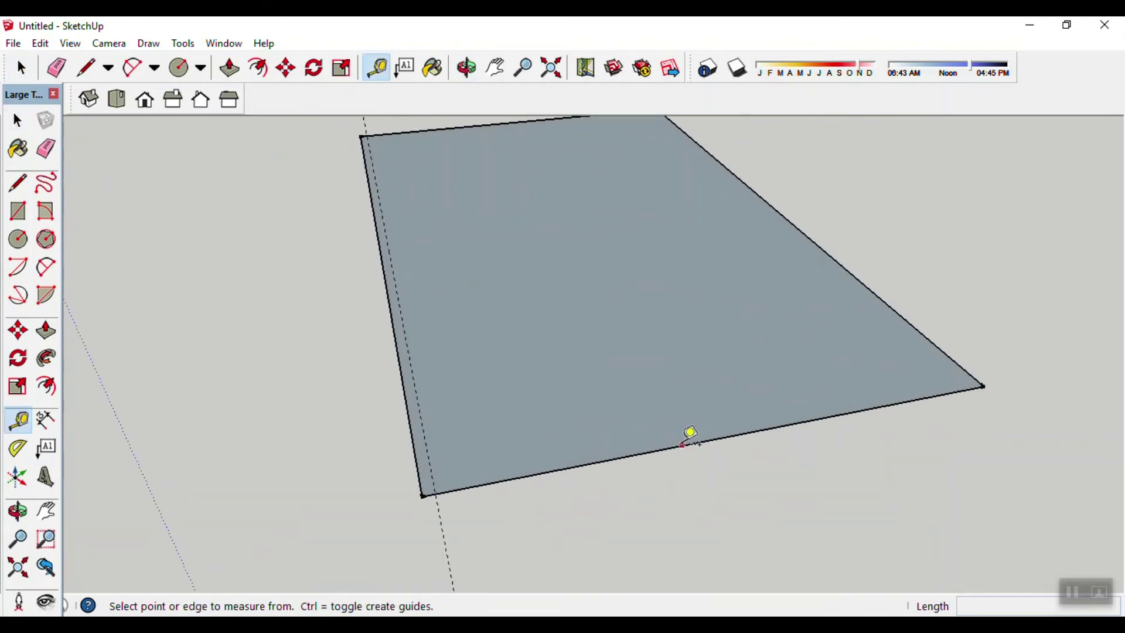
click(728, 436)
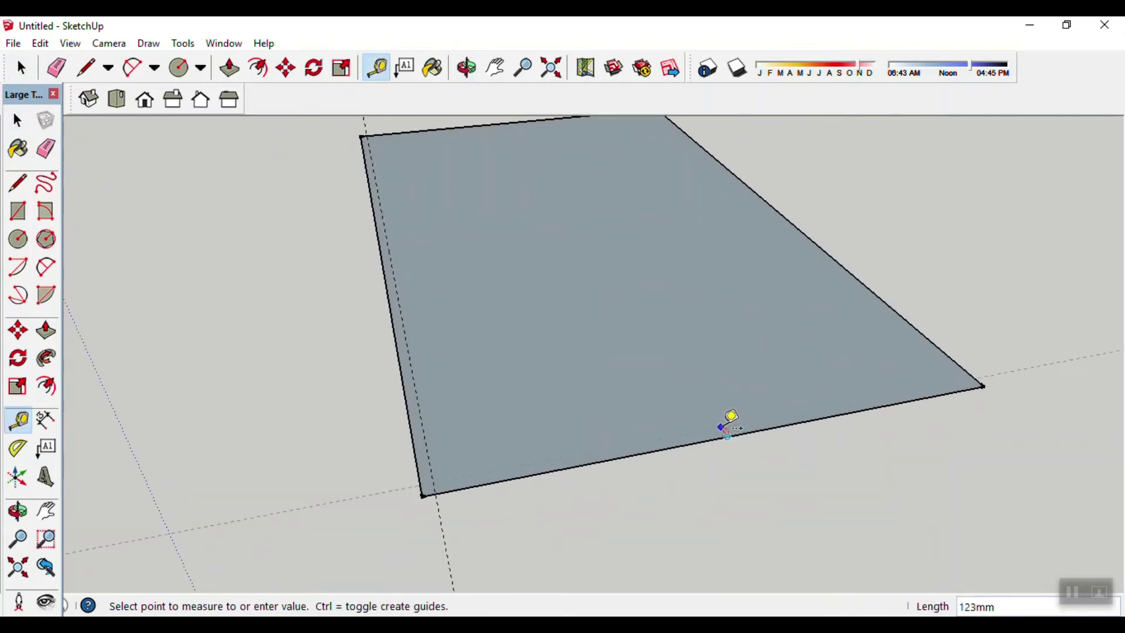
text(100)
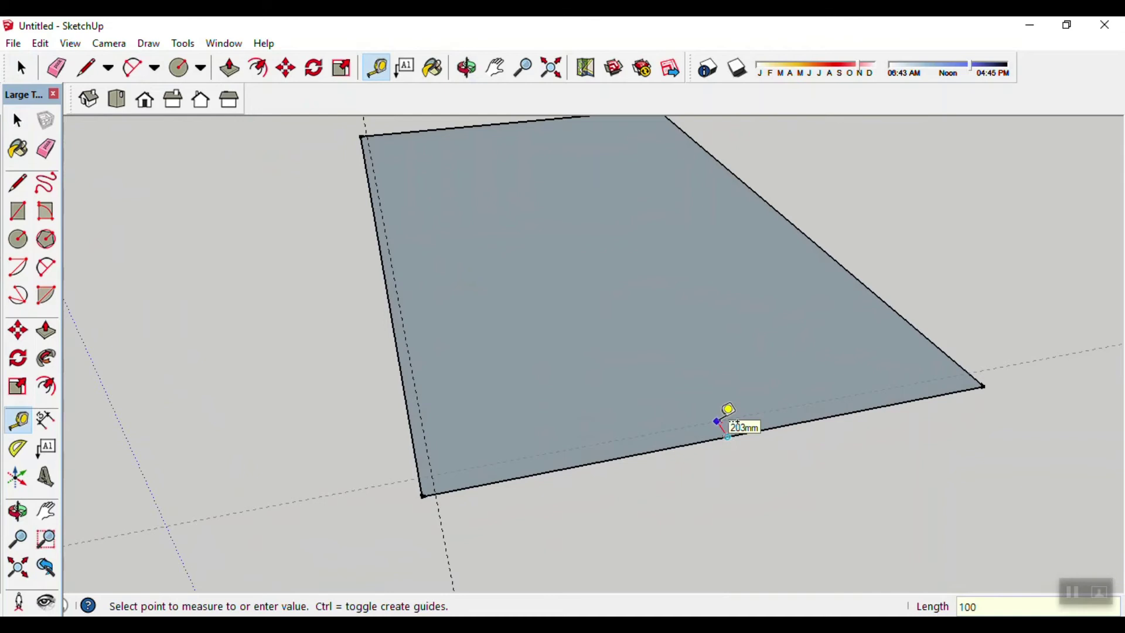
key(Return)
key(space)
mouse_move(939, 427)
middle_down()
mouse_move(758, 421)
mouse_move(504, 392)
mouse_move(767, 505)
mouse_move(715, 472)
mouse_move(738, 499)
middle_up()
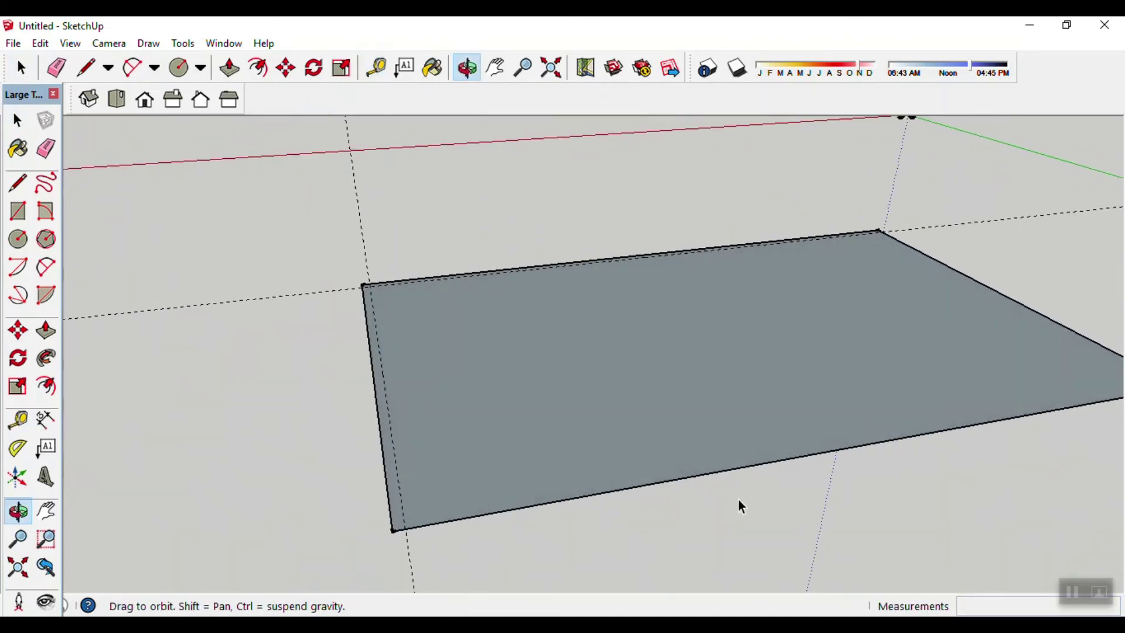
- Add an inward guide parallel to the footprint's front edge
key(t)
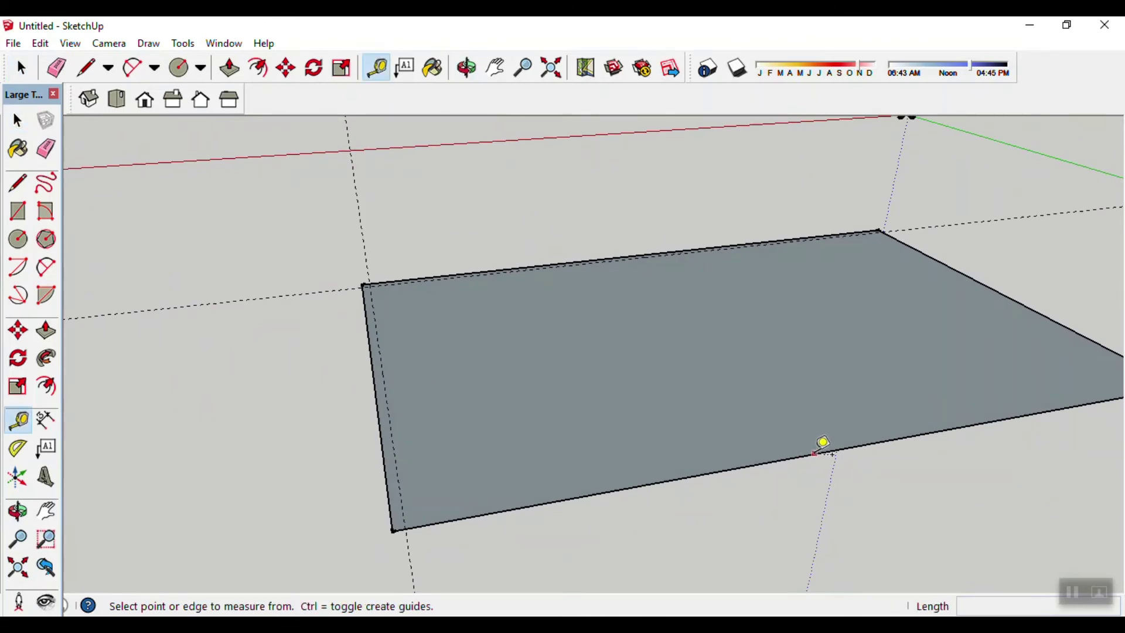
click(843, 447)
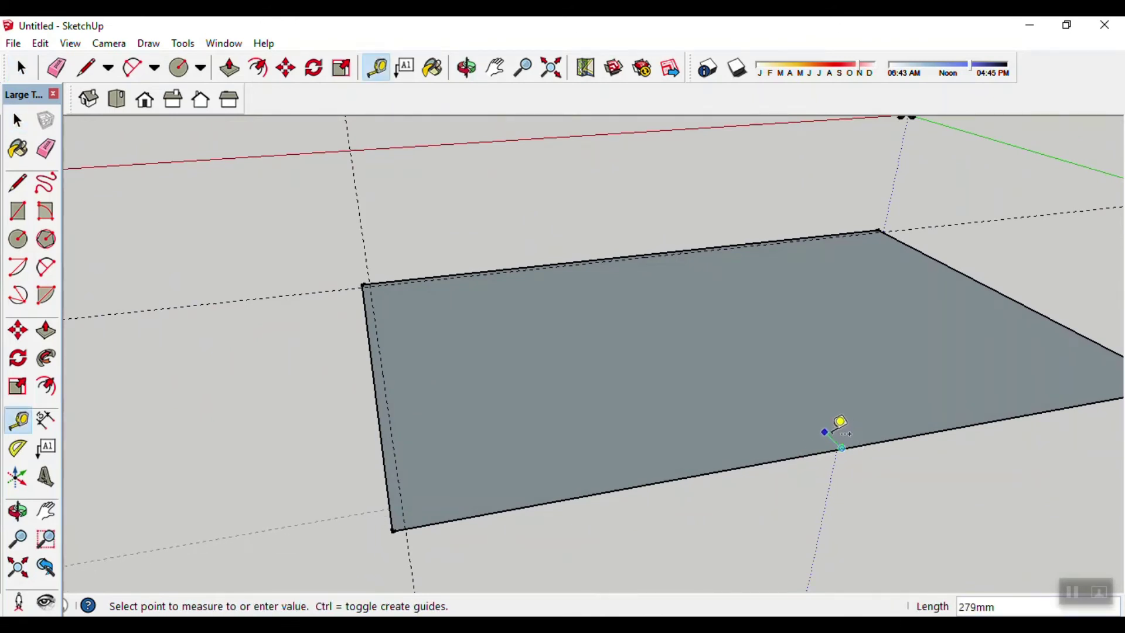
text(100)
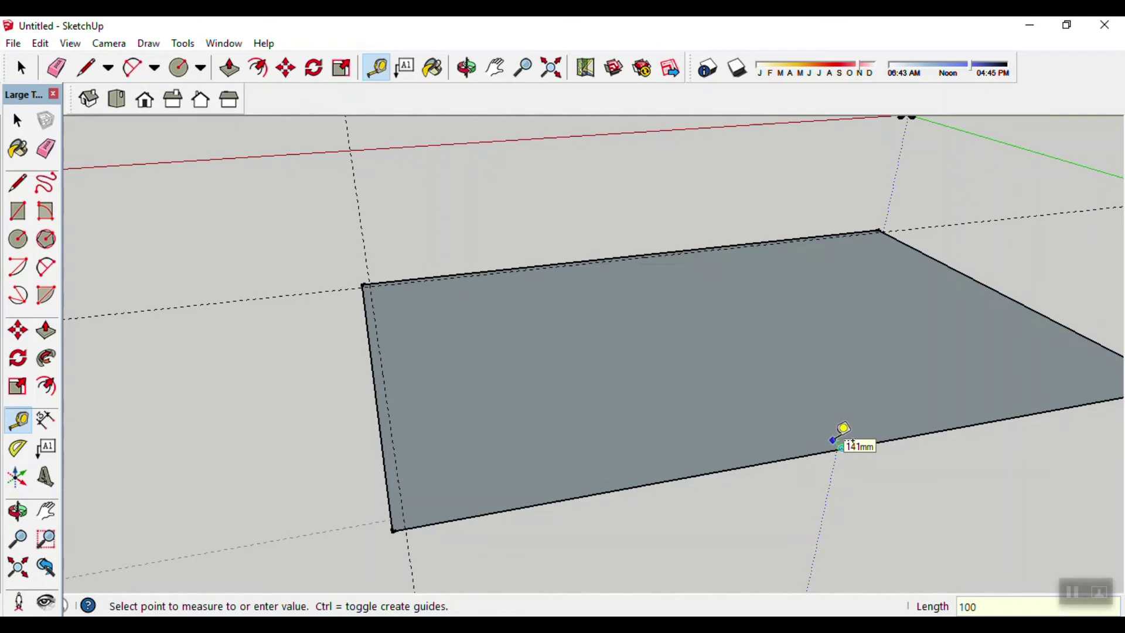
key(Return)
key(space)
mouse_move(1032, 463)
middle_down()
mouse_move(934, 432)
mouse_move(1062, 421)
mouse_move(773, 454)
mouse_move(618, 458)
mouse_move(638, 452)
middle_up()
scroll(618, 458, down, 3)
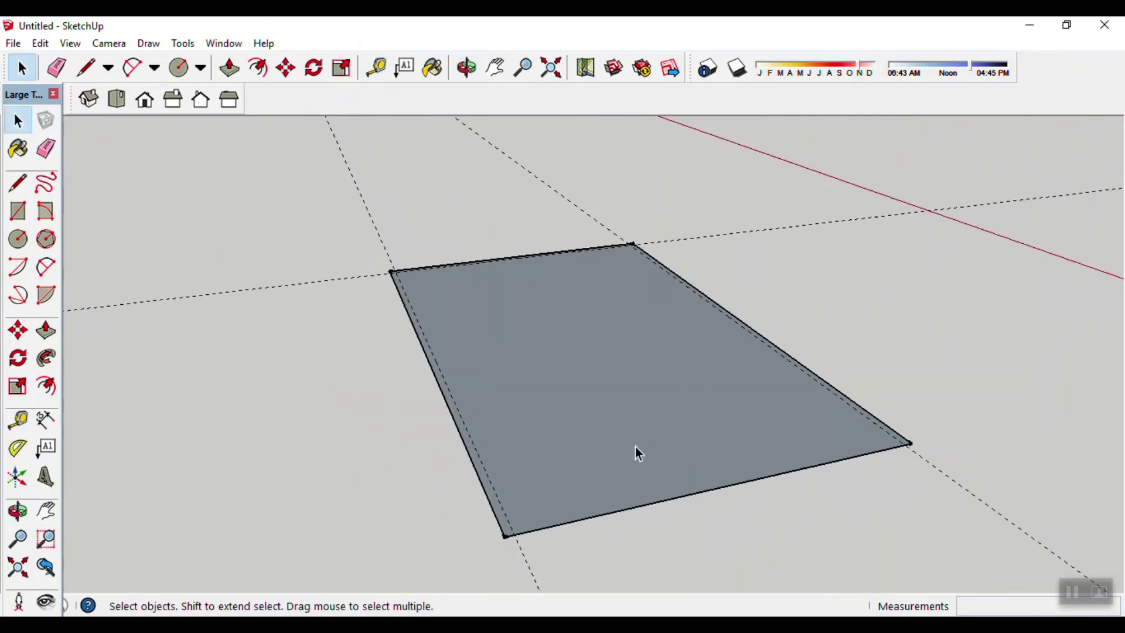
scroll(639, 453, up, 2)
- Begin another guide from the bottom edge, then cancel the unwanted measurement
key(t)
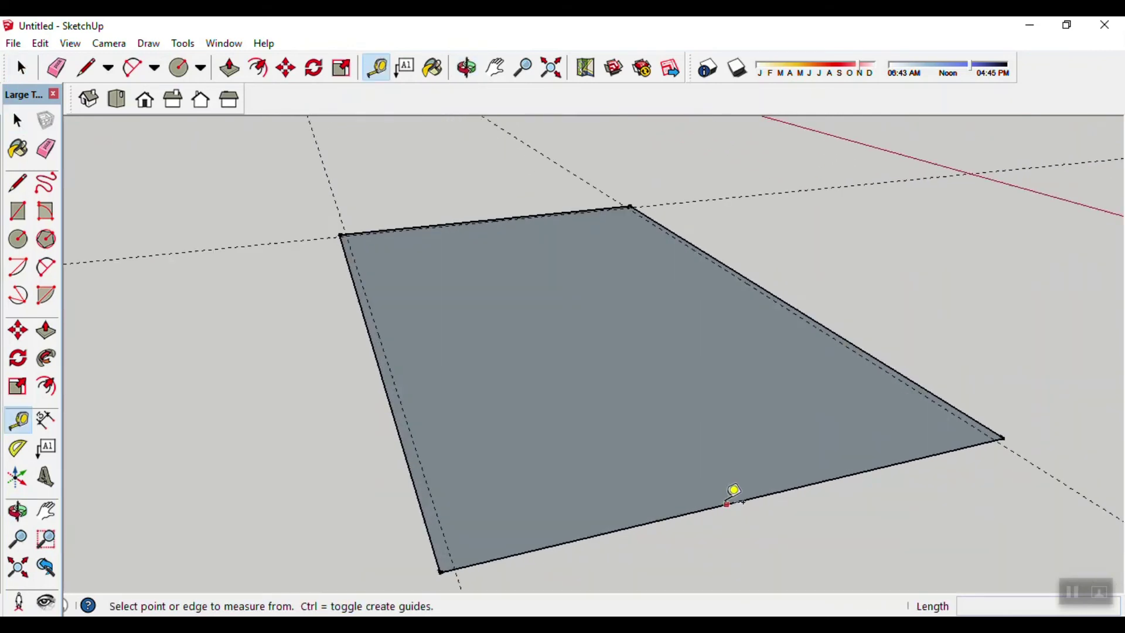
click(758, 495)
text(100)
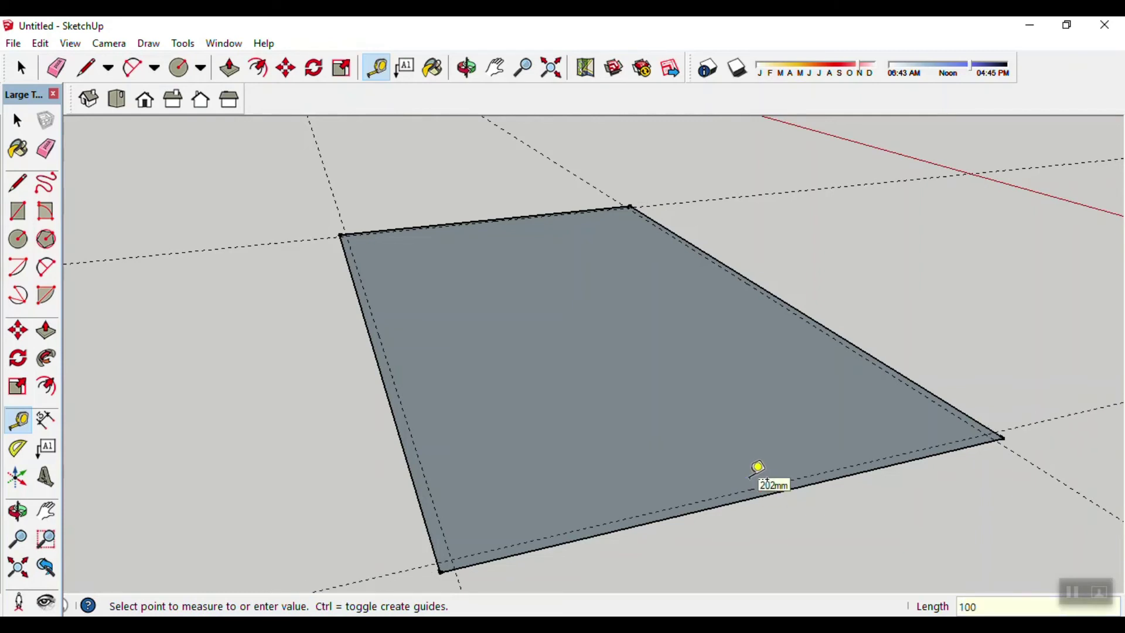
key(Escape)
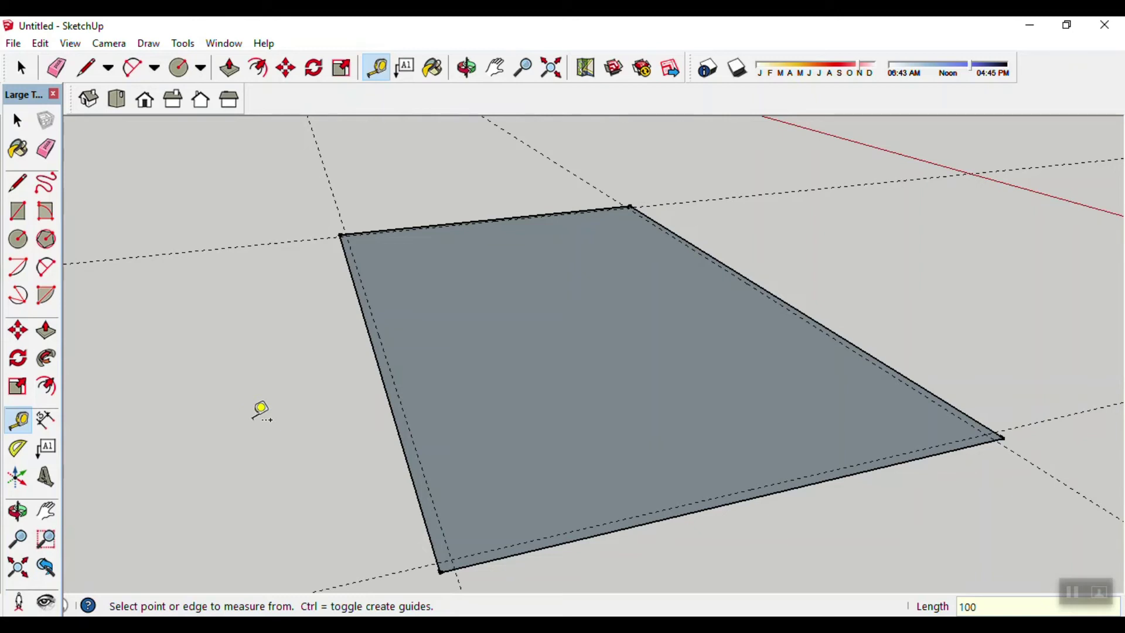
key(space)
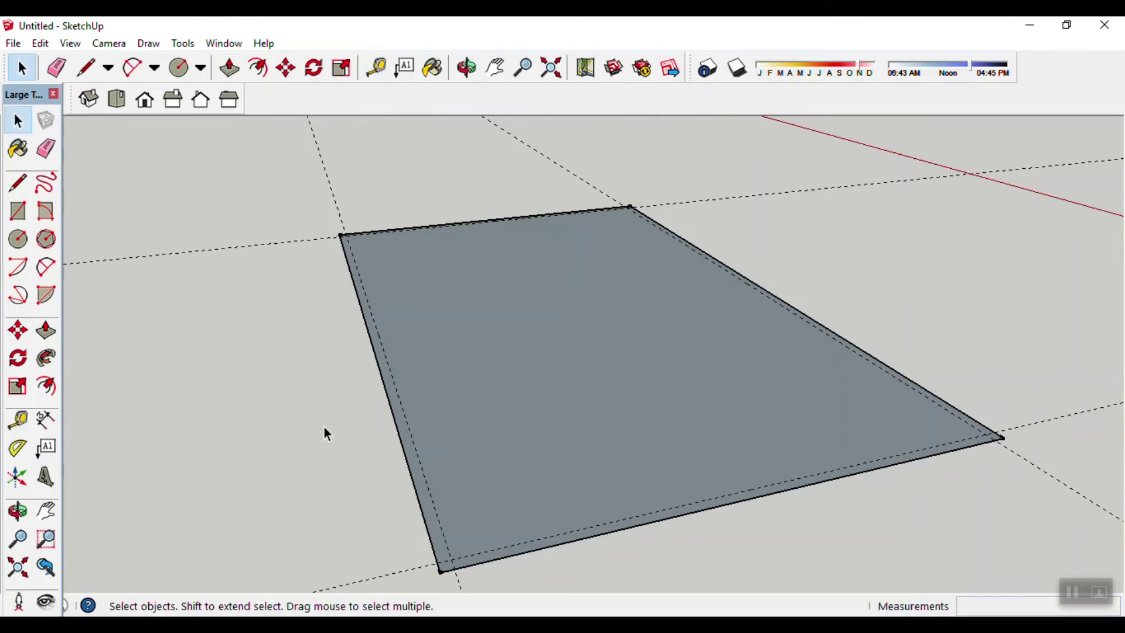
key(t)
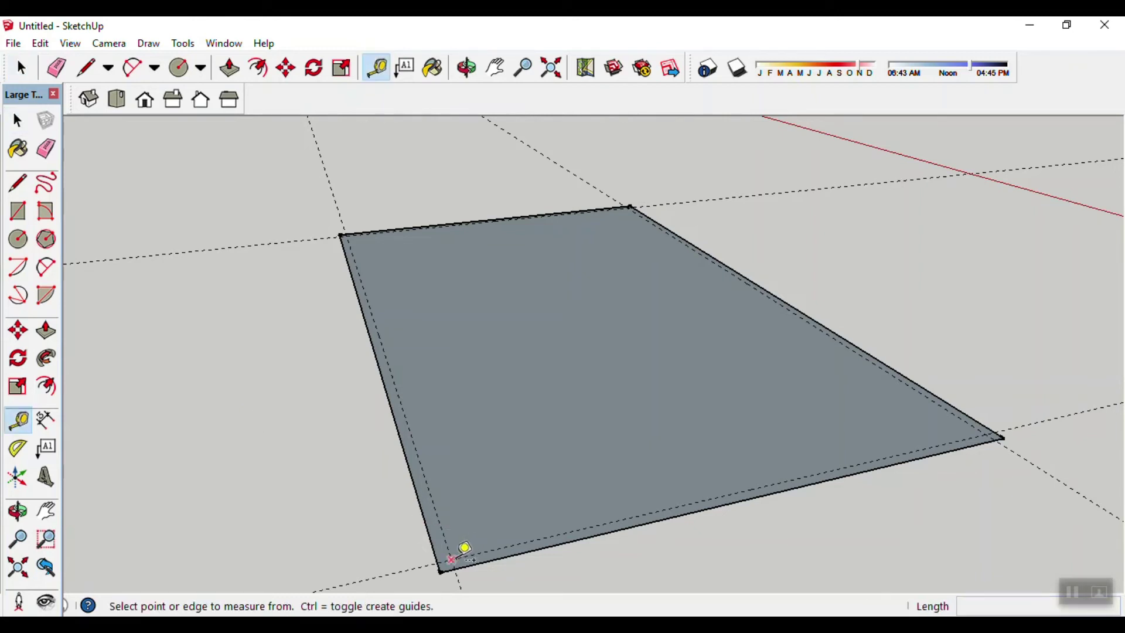
- Trace the inner rectangle along the 100 mm guides, closing it at the starting corner
key(l)
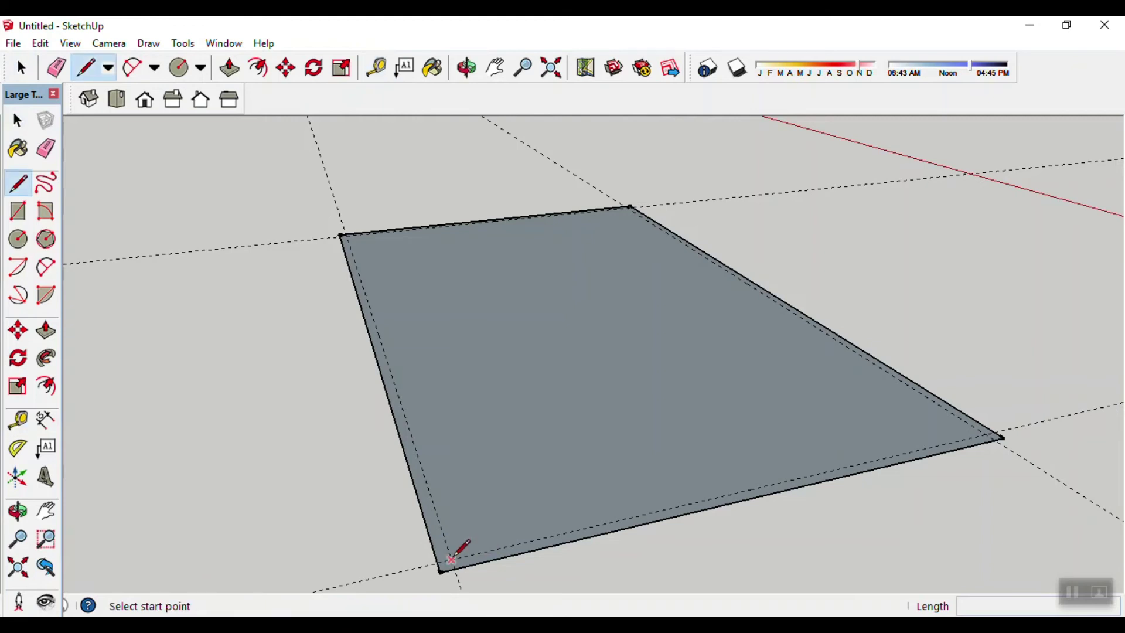
click(450, 559)
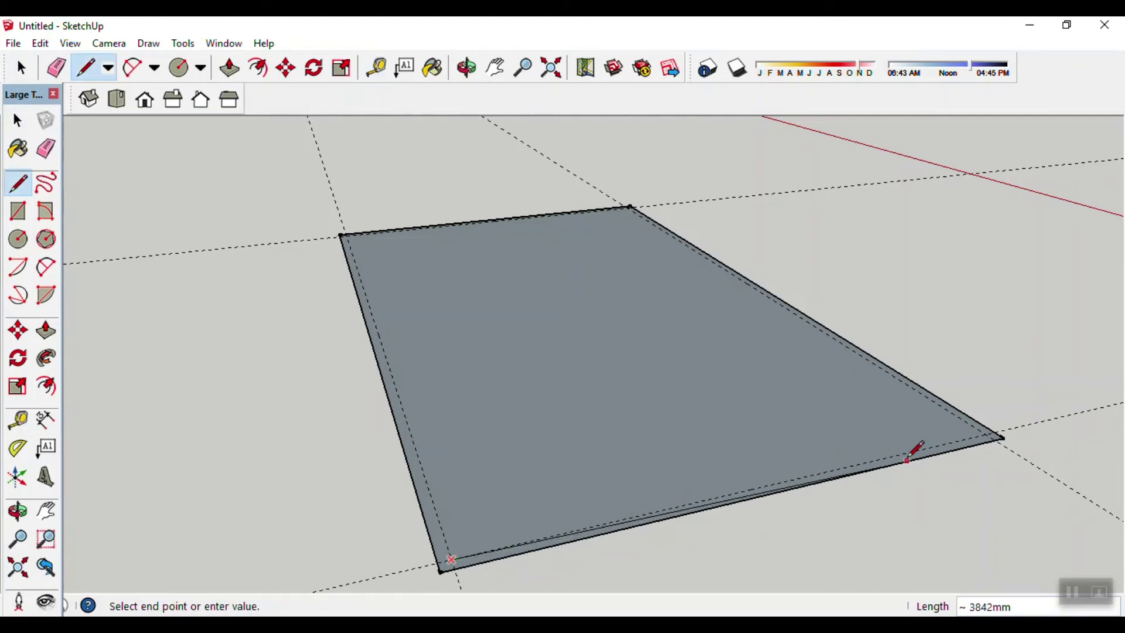
click(986, 434)
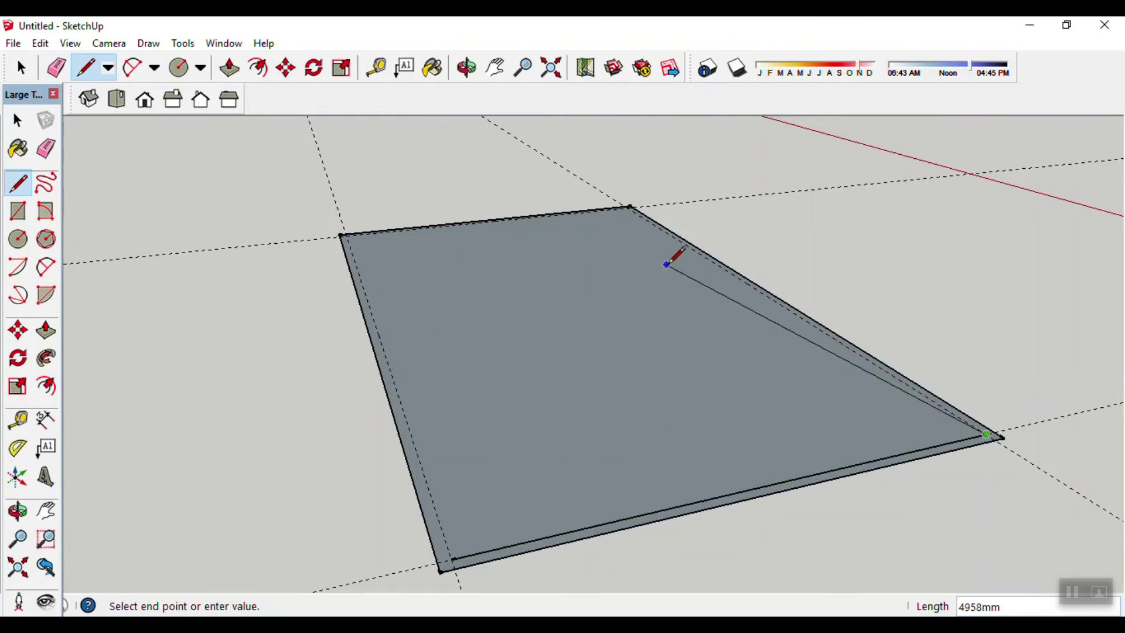
scroll(640, 183, up, 2)
scroll(634, 209, up, 2)
middle_drag(635, 211, 646, 220)
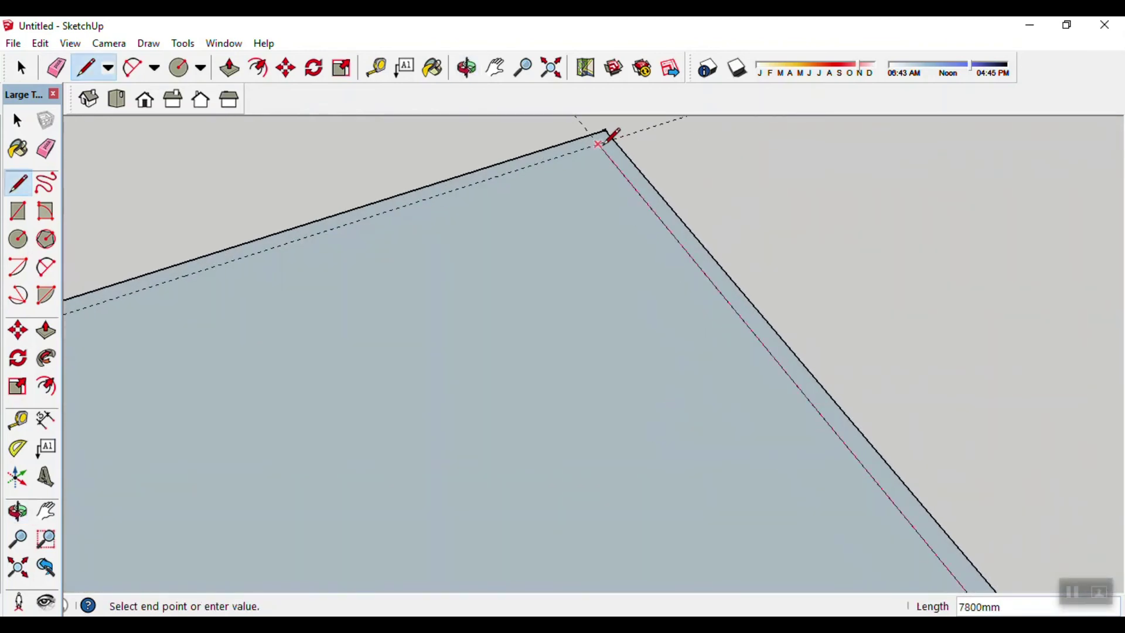
click(604, 138)
mouse_move(346, 266)
middle_down()
mouse_move(652, 218)
mouse_move(456, 326)
mouse_move(334, 309)
mouse_move(457, 311)
mouse_move(419, 301)
mouse_move(517, 359)
mouse_move(595, 445)
mouse_move(402, 180)
middle_up()
scroll(459, 328, down, 5)
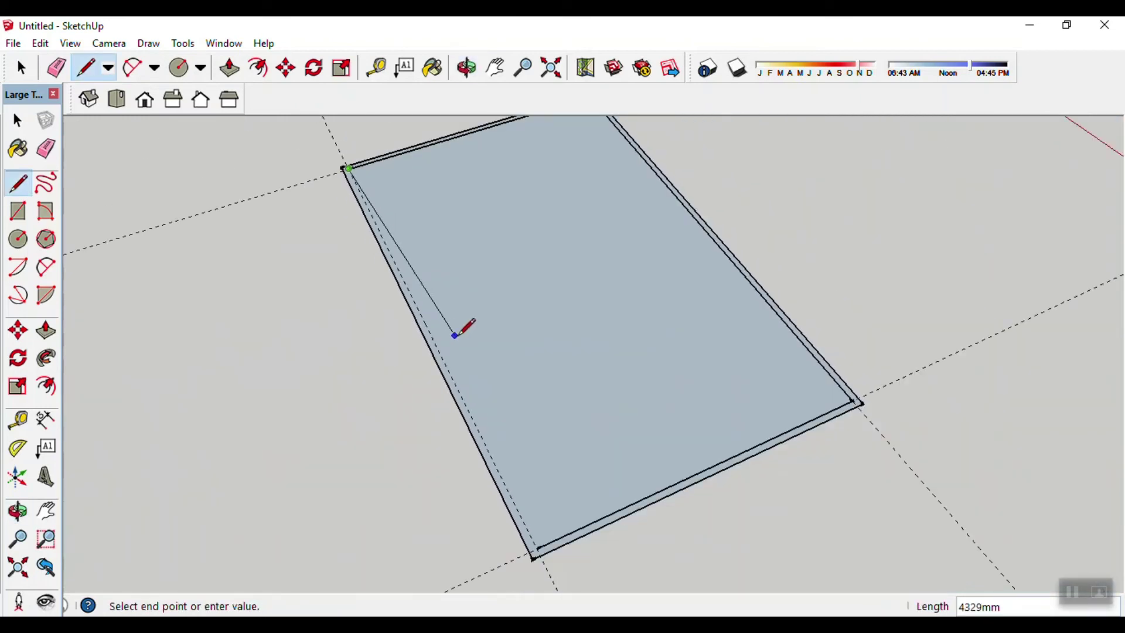
middle_drag(459, 329, 437, 246)
scroll(484, 311, up, 2)
scroll(484, 391, up, 3)
click(478, 433)
- Orbit and zoom around the floor to inspect the closed inner rectangle
scroll(603, 350, down, 2)
scroll(332, 338, down, 3)
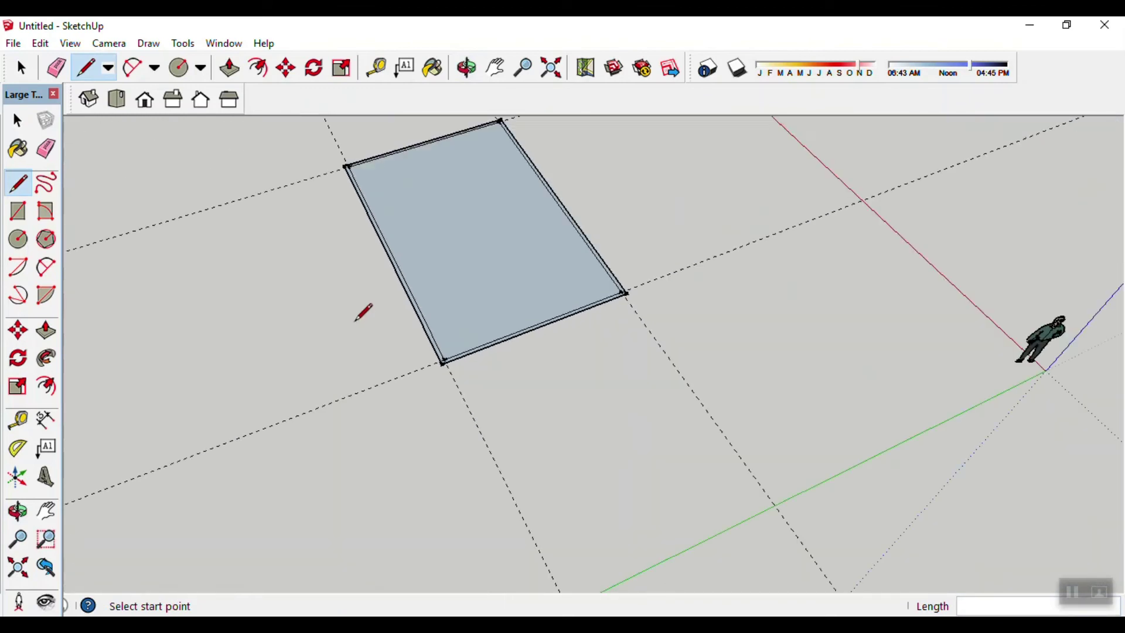
key(o)
drag(364, 329, 645, 248)
key(l)
mouse_move(220, 416)
middle_down()
mouse_move(421, 382)
mouse_move(414, 389)
middle_up()
scroll(382, 432, up, 2)
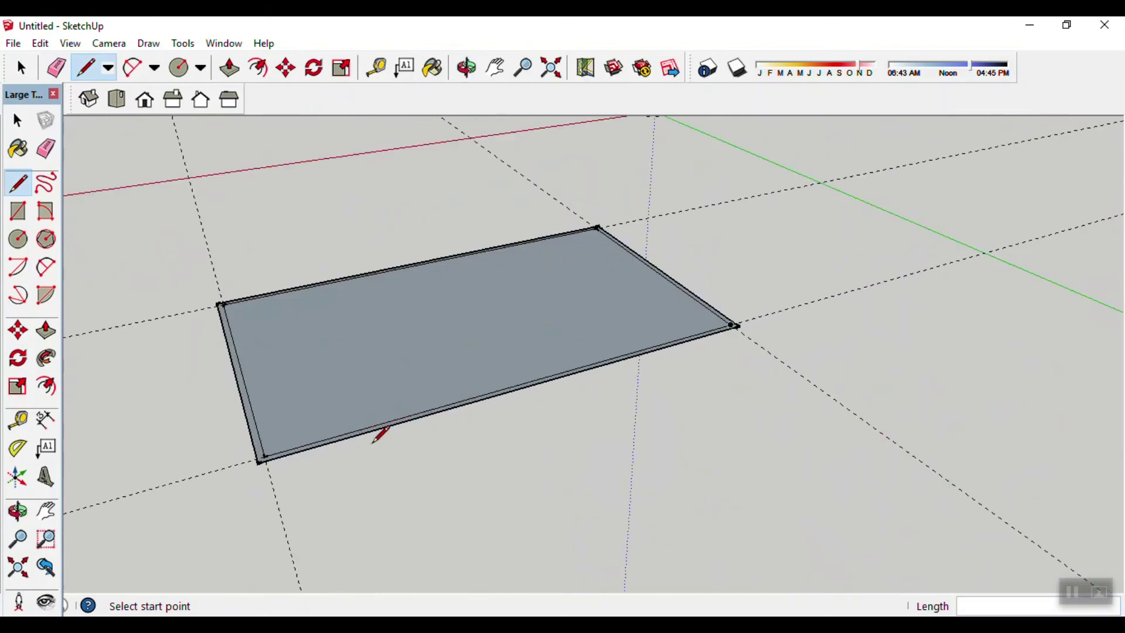
scroll(375, 439, up, 3)
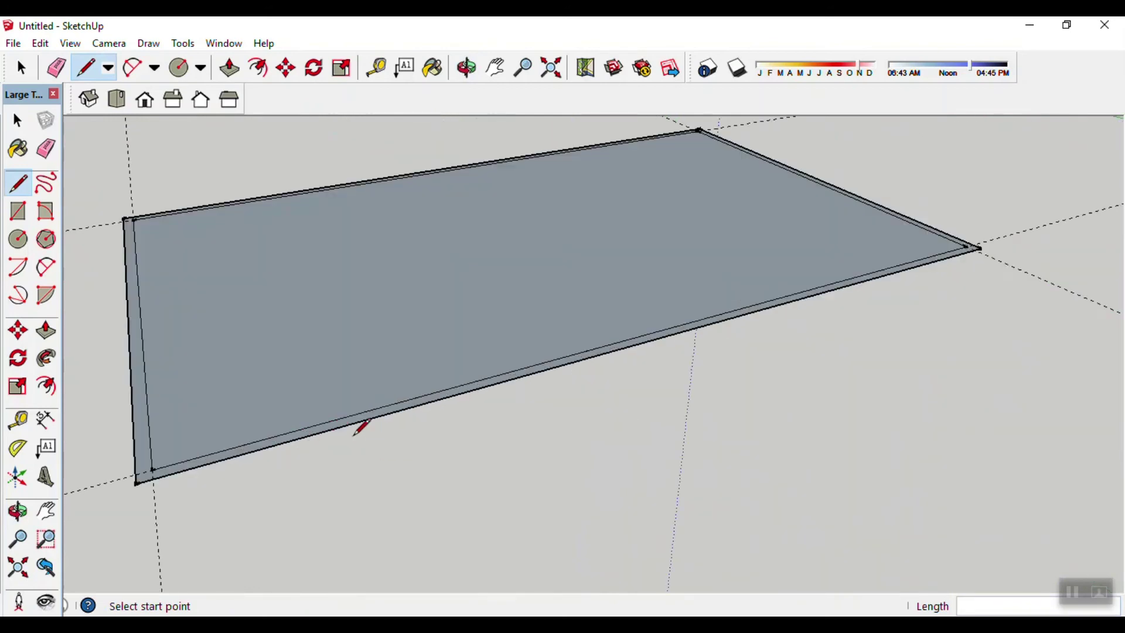
key(space)
scroll(527, 410, up, 3)
scroll(560, 417, down, 2)
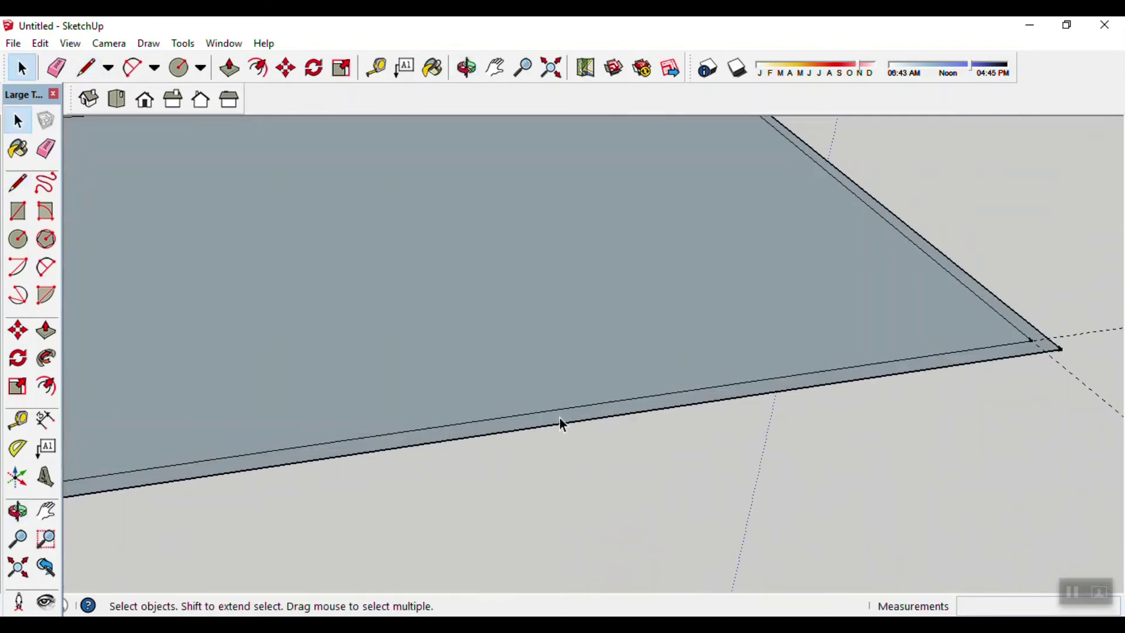
scroll(560, 417, down, 1)
scroll(447, 434, down, 1)
middle_drag(527, 432, 544, 431)
scroll(557, 439, down, 2)
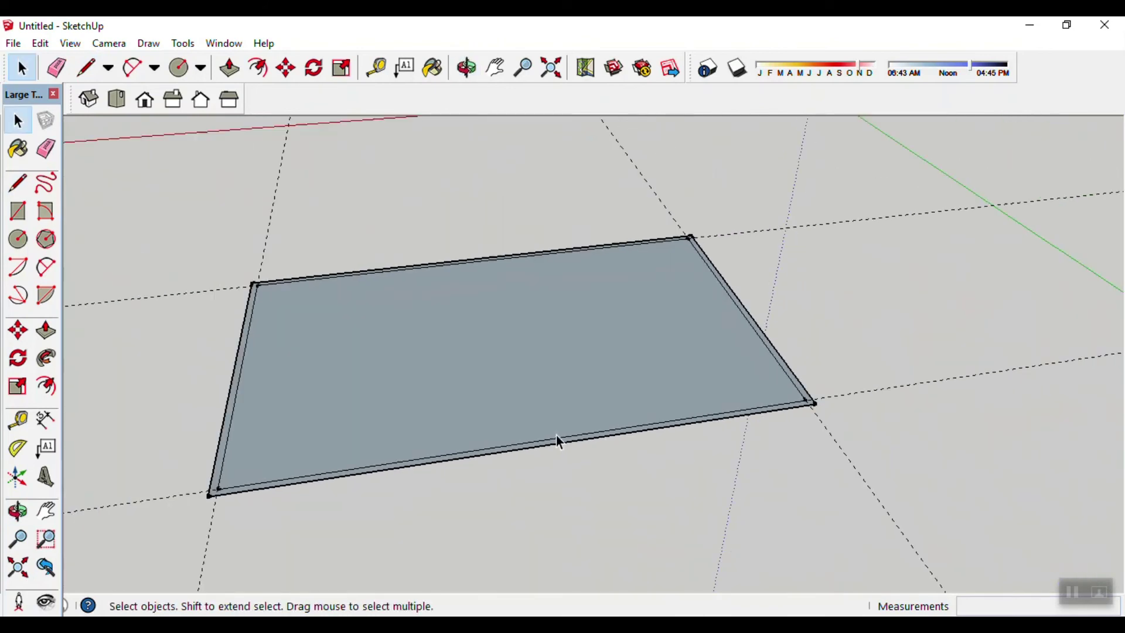
scroll(507, 448, up, 2)
scroll(503, 441, up, 2)
- Draw a line from the front edge to the back edge's midpoint, dividing the inner floor in two
key(l)
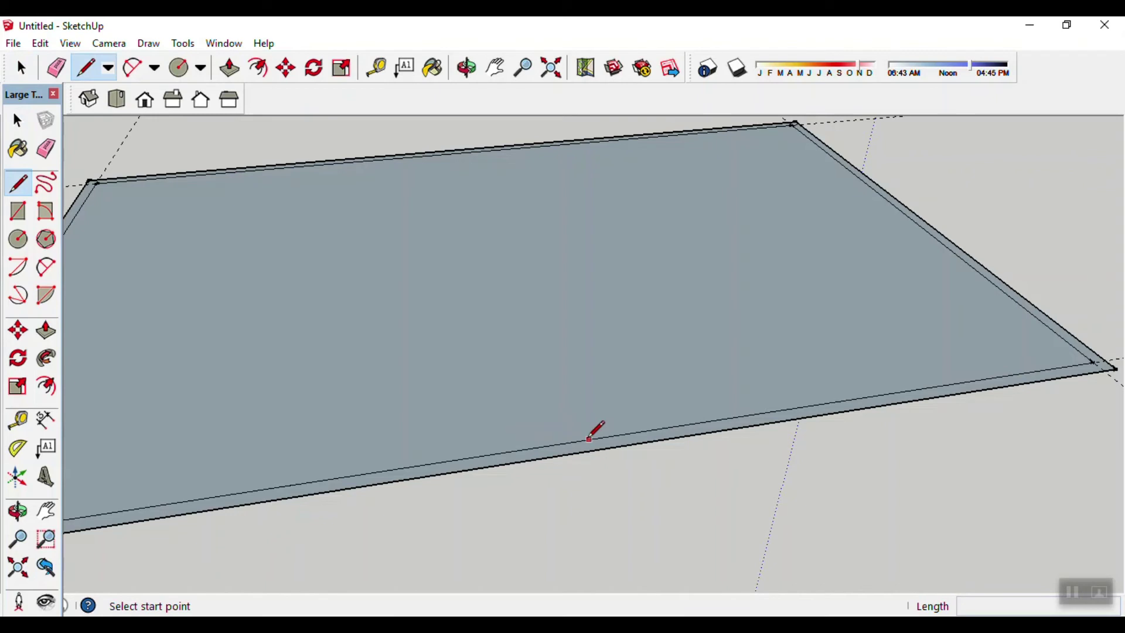
click(562, 443)
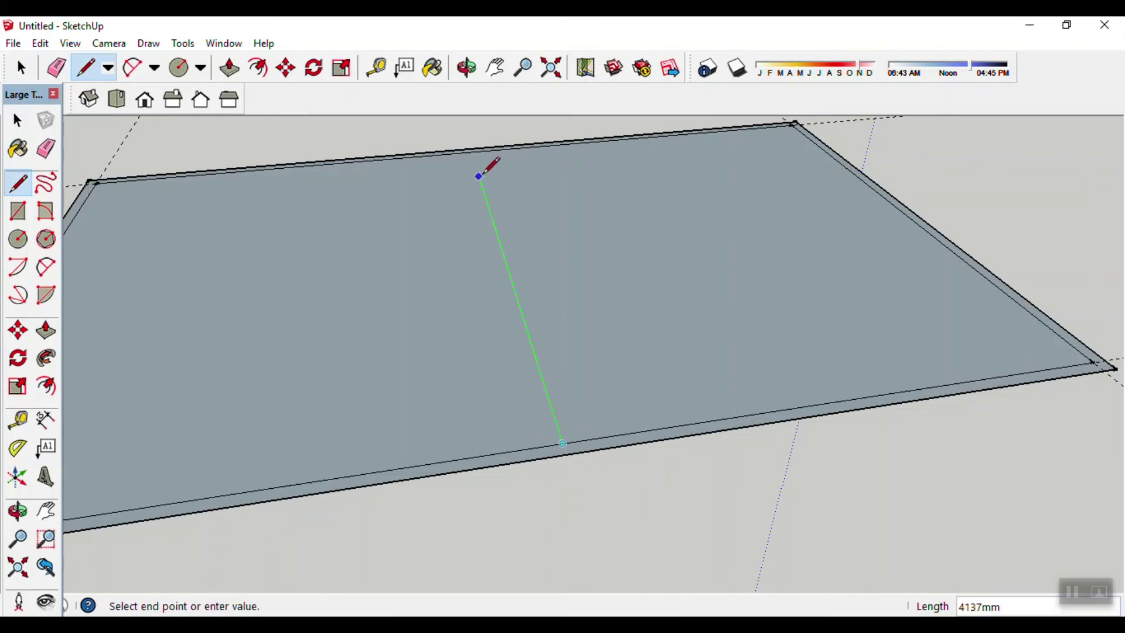
scroll(471, 153, up, 3)
scroll(480, 146, up, 1)
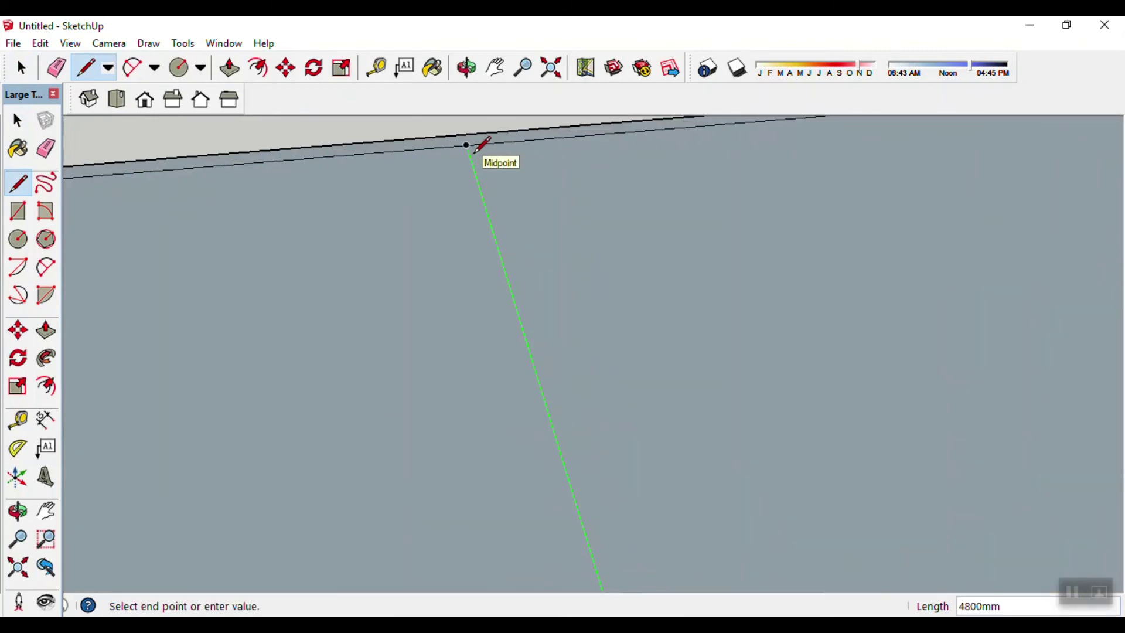
click(467, 146)
scroll(515, 236, down, 2)
key(space)
scroll(526, 280, down, 3)
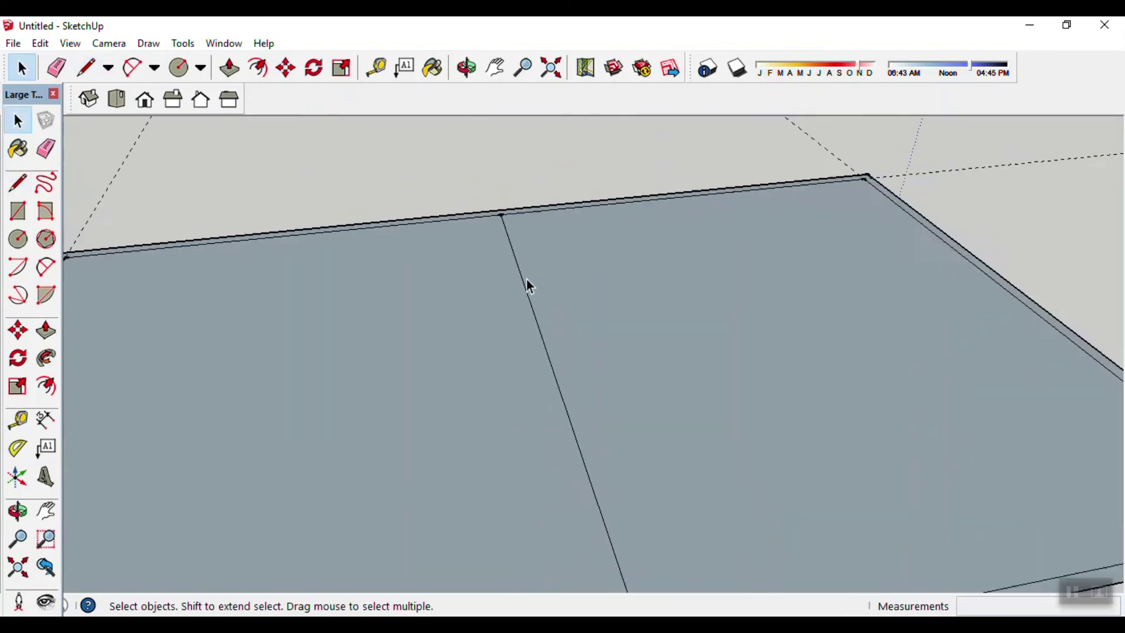
scroll(588, 431, down, 3)
scroll(585, 424, up, 2)
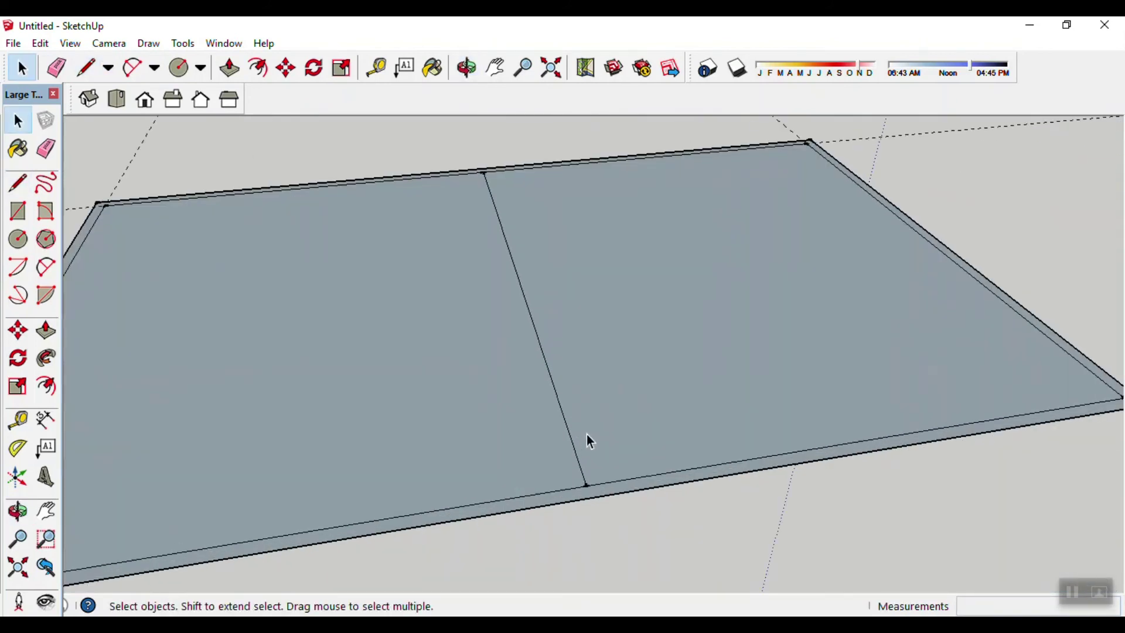
scroll(586, 434, up, 2)
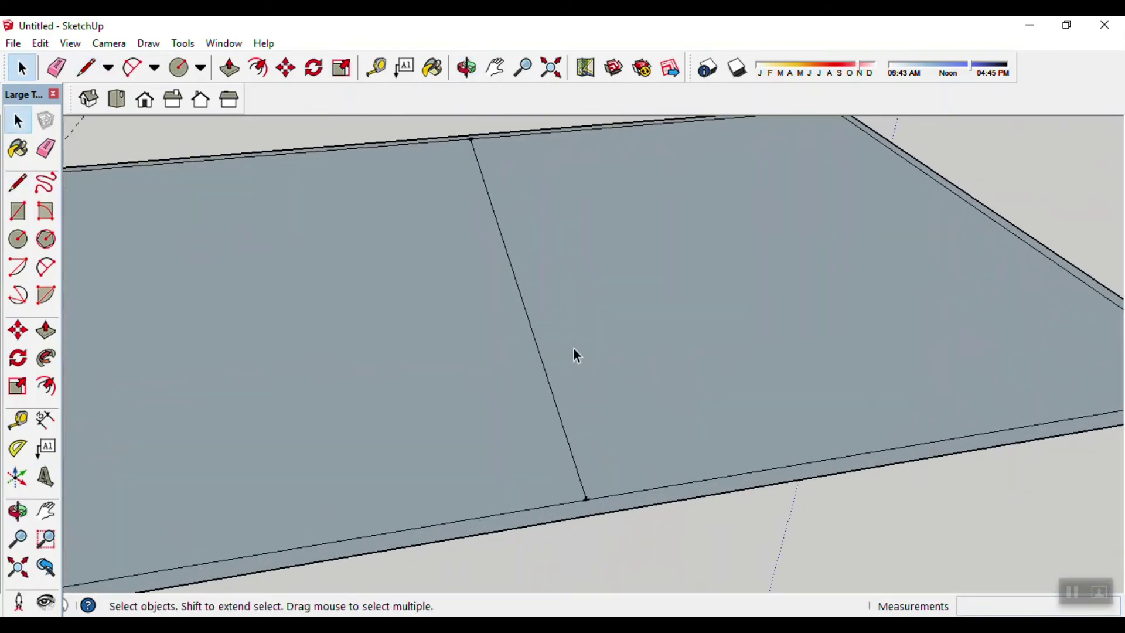
mouse_move(564, 377)
middle_down()
mouse_move(837, 357)
mouse_move(640, 354)
middle_up()
- Place two Tape Measure guides 50 mm on either side of the dividing edge
key(t)
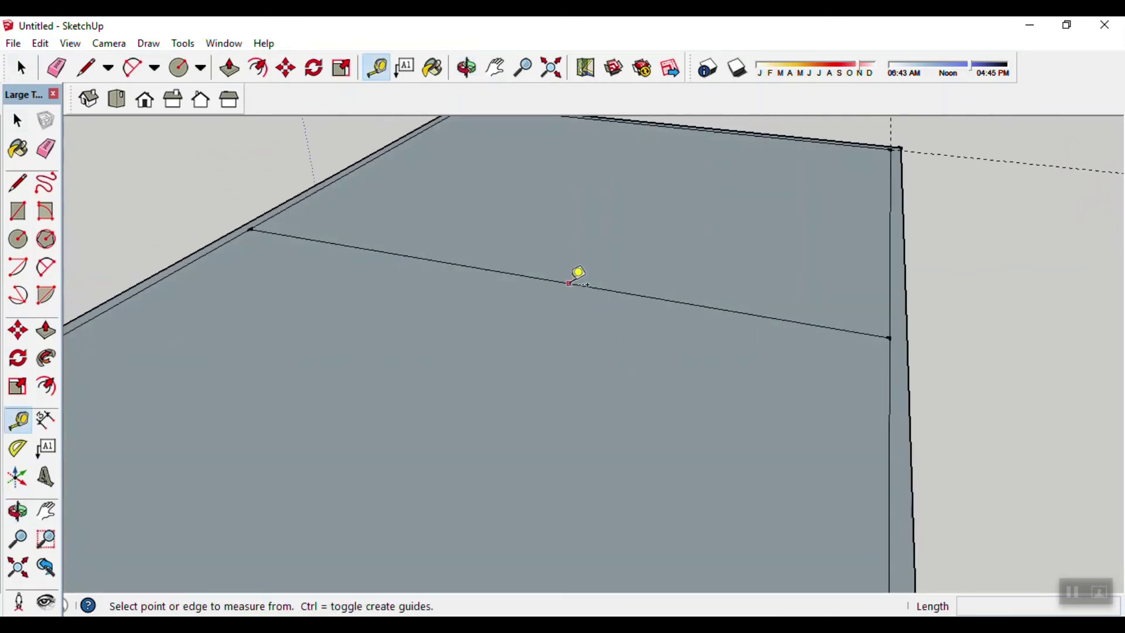
click(529, 276)
text(50)
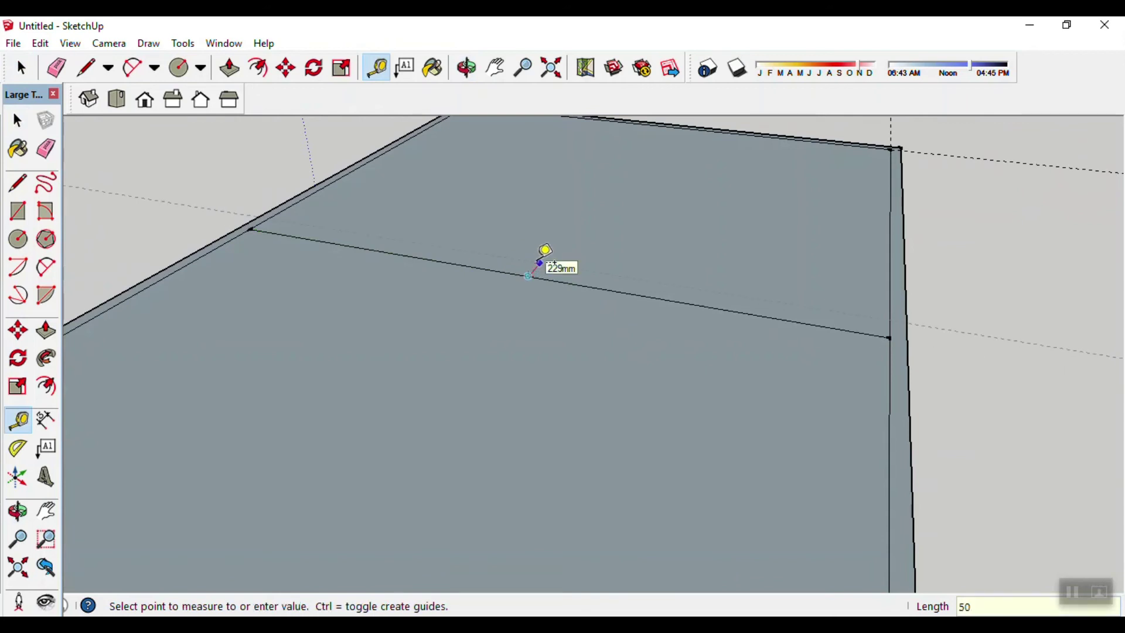
key(Return)
scroll(533, 249, up, 3)
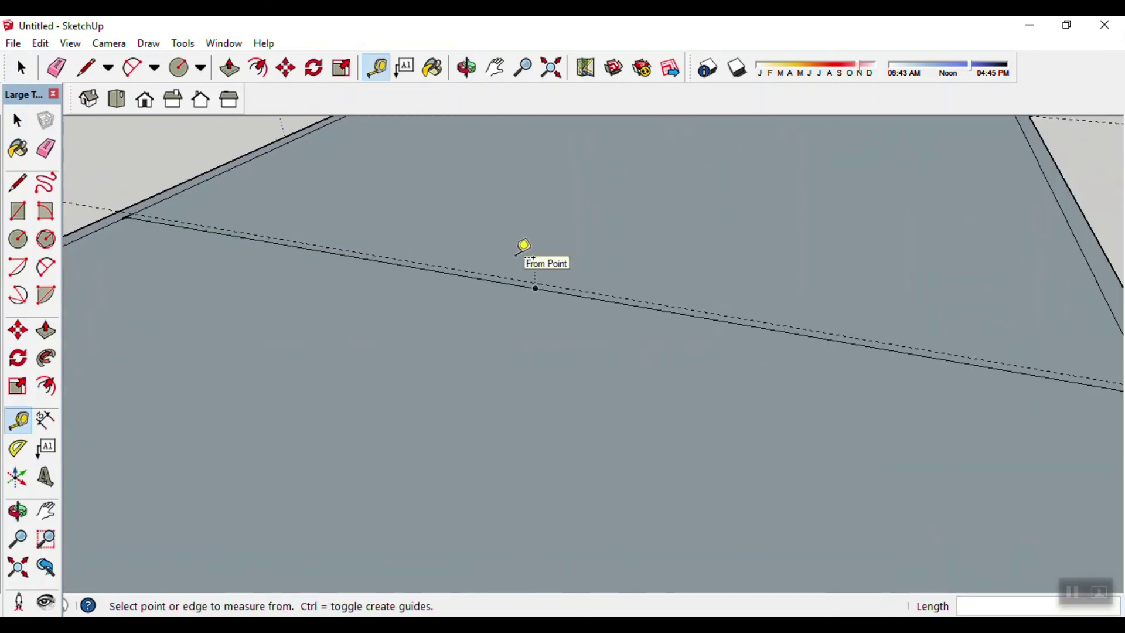
scroll(527, 249, up, 2)
click(545, 298)
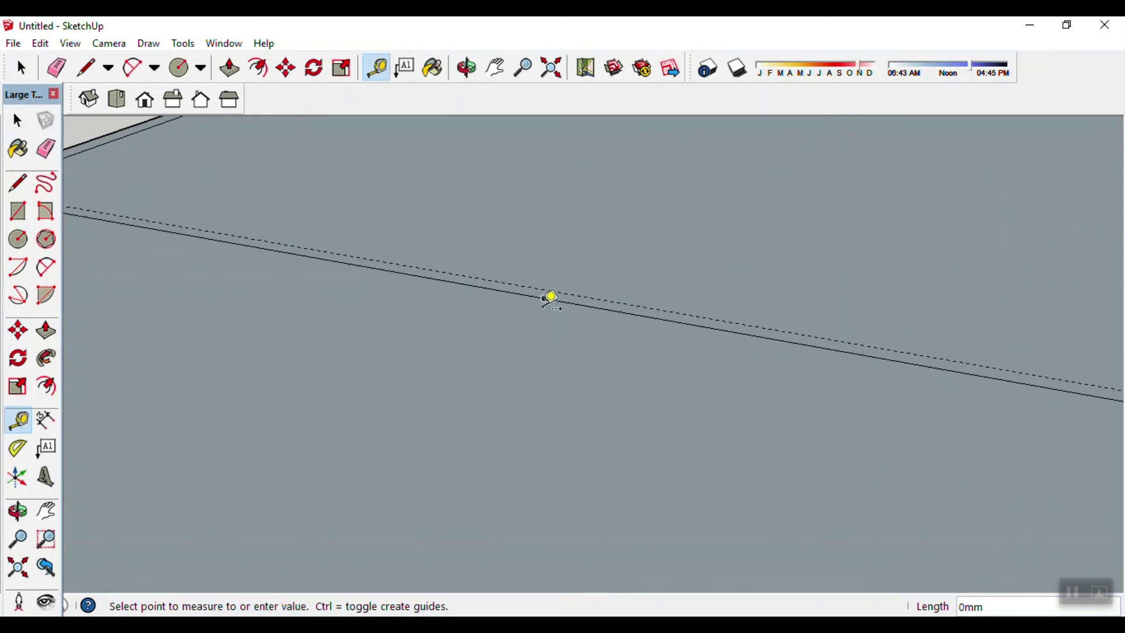
text(50)
key(Return)
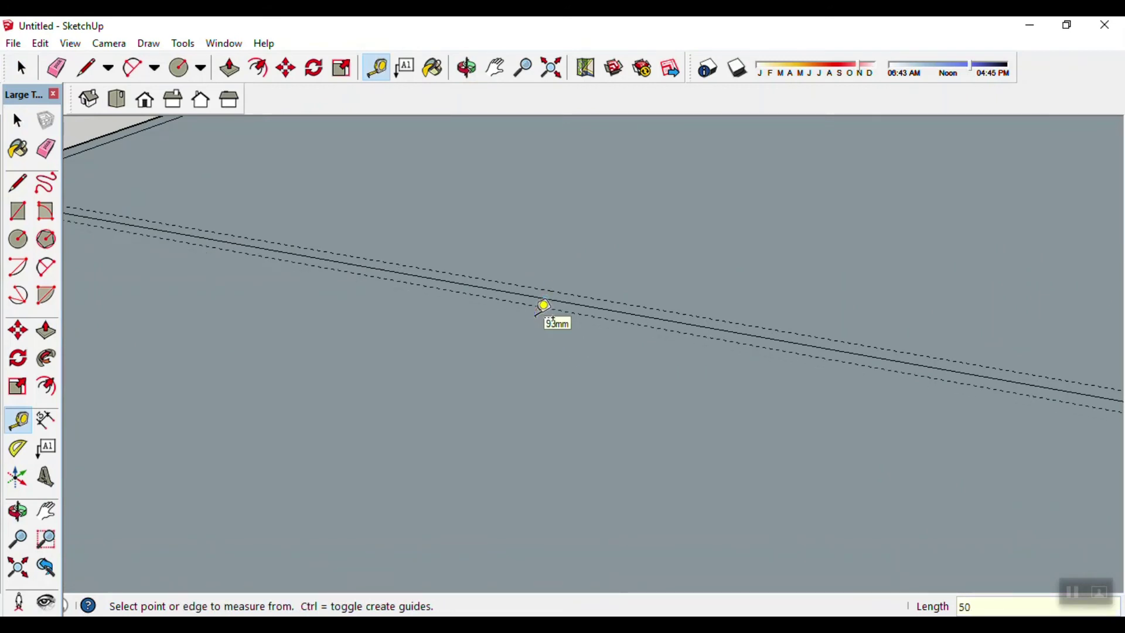
scroll(543, 305, down, 2)
scroll(547, 314, down, 3)
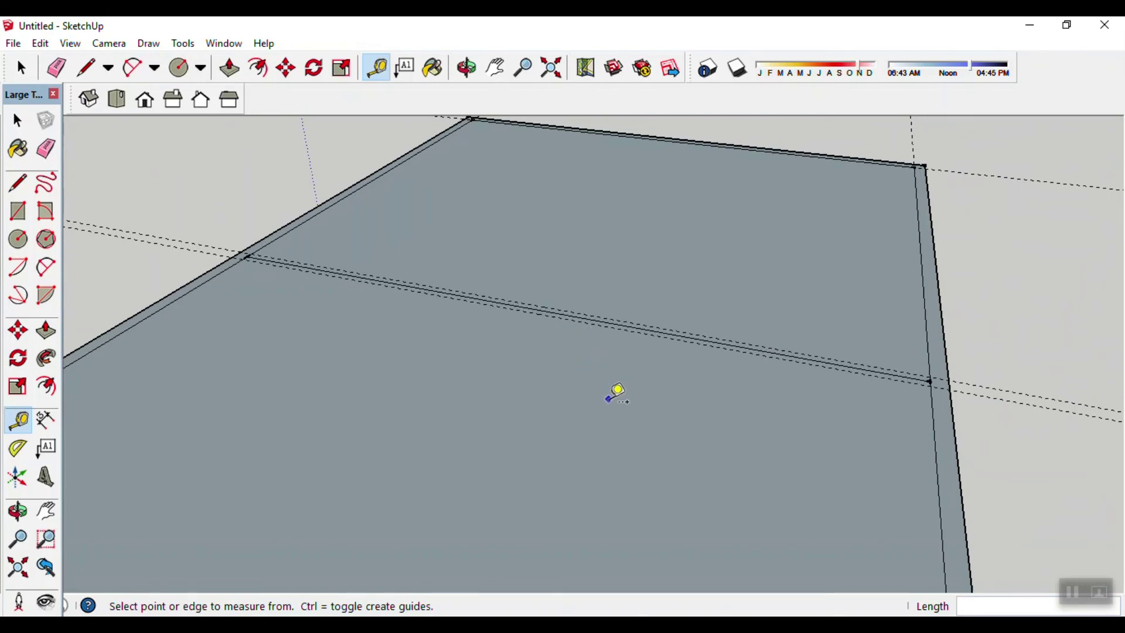
middle_drag(615, 392, 774, 477)
scroll(823, 352, up, 3)
scroll(828, 351, down, 2)
scroll(647, 376, up, 1)
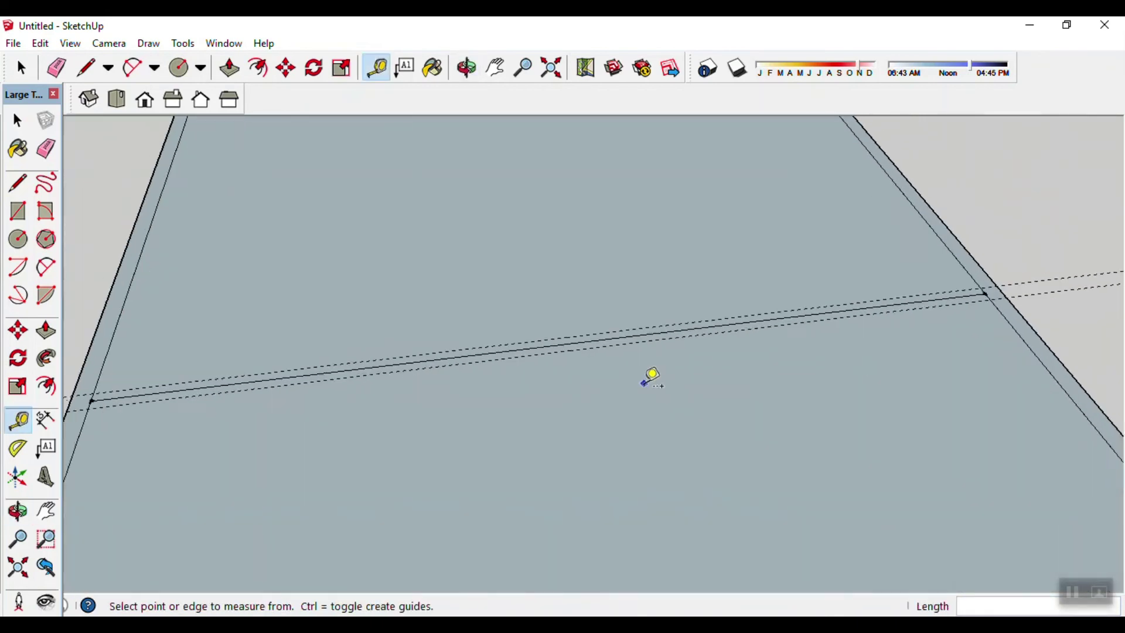
scroll(650, 378, up, 3)
- Select and delete the central dividing edge
key(space)
click(639, 320)
key(Delete)
scroll(689, 348, down, 2)
scroll(471, 433, down, 1)
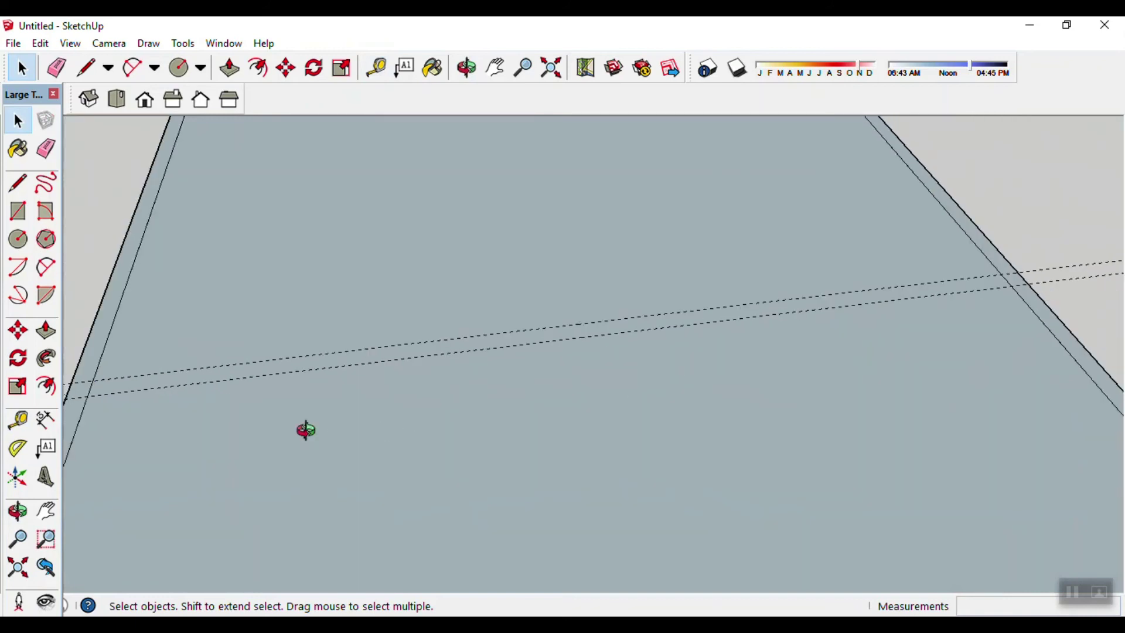
- Trace edges along both 50 mm guides from wall to wall, forming a 100 mm partition strip
middle_drag(306, 430, 360, 422)
key(l)
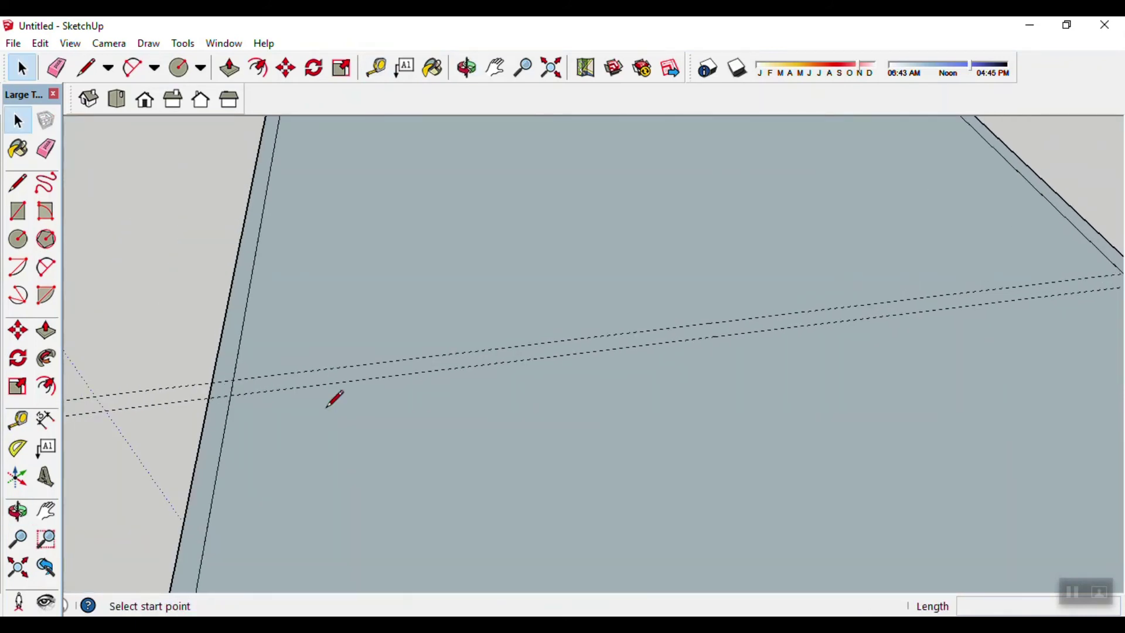
click(231, 395)
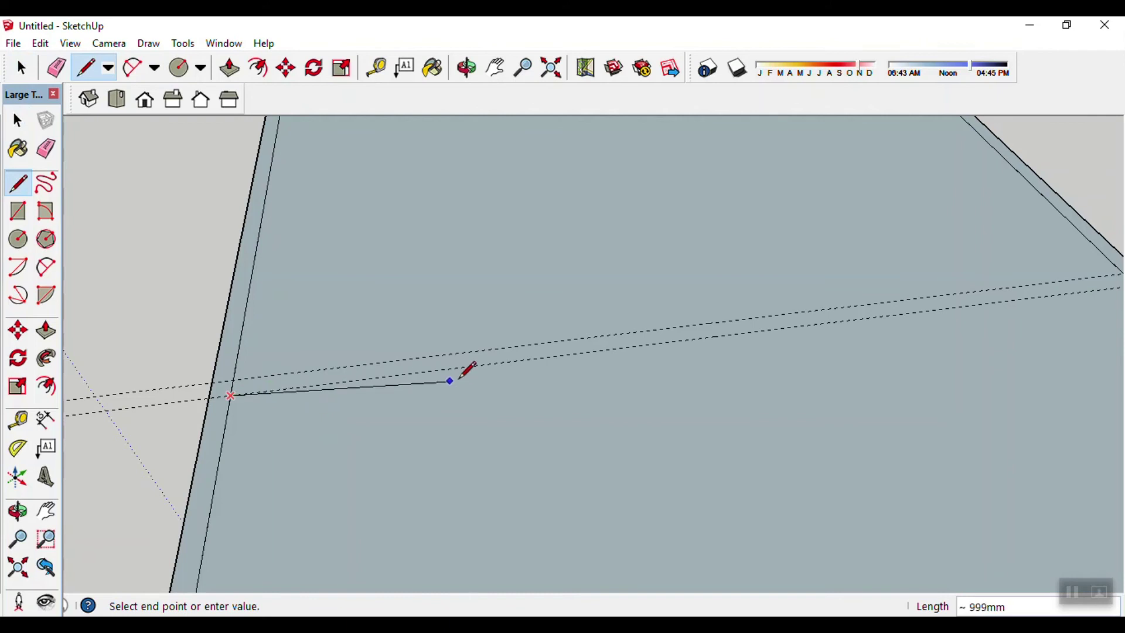
middle_drag(793, 352, 656, 350)
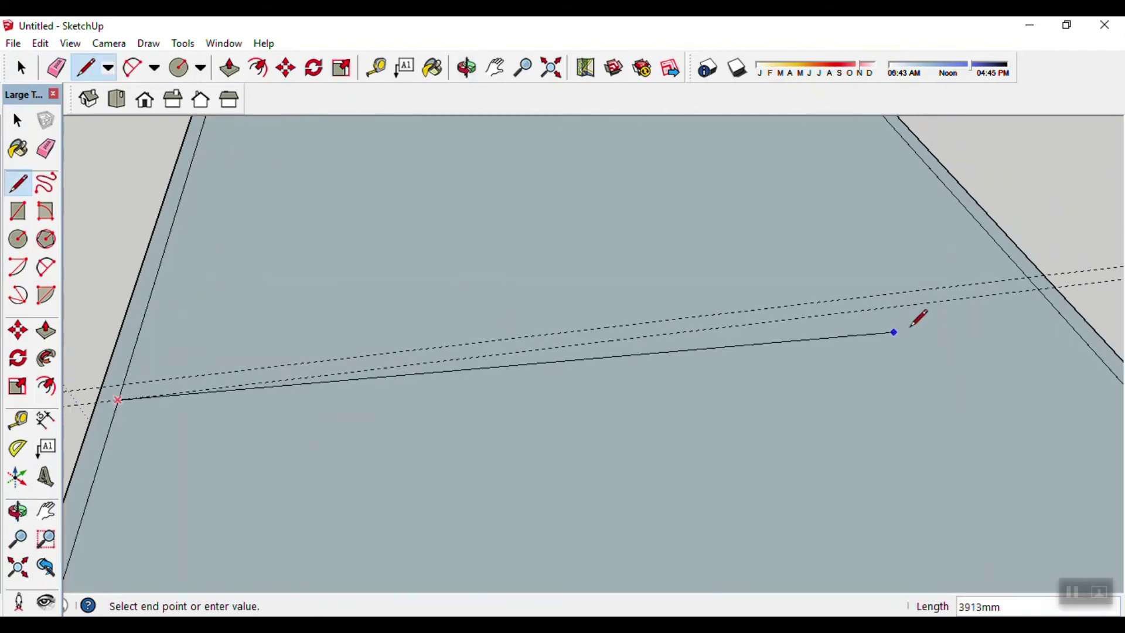
click(1040, 288)
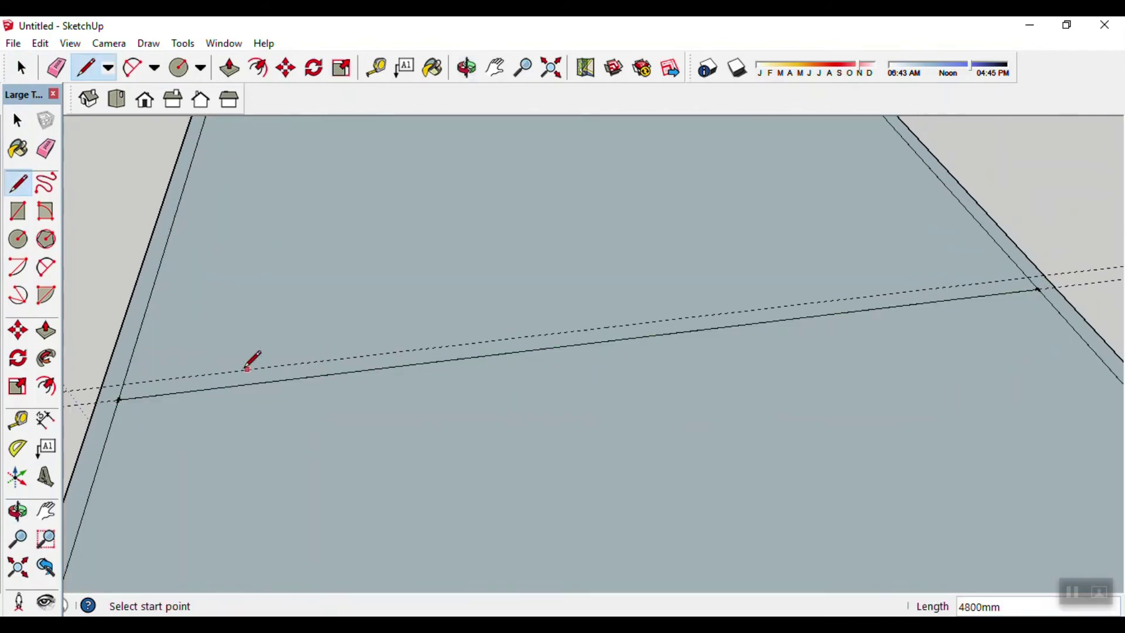
click(123, 383)
click(1028, 276)
key(space)
scroll(430, 346, down, 3)
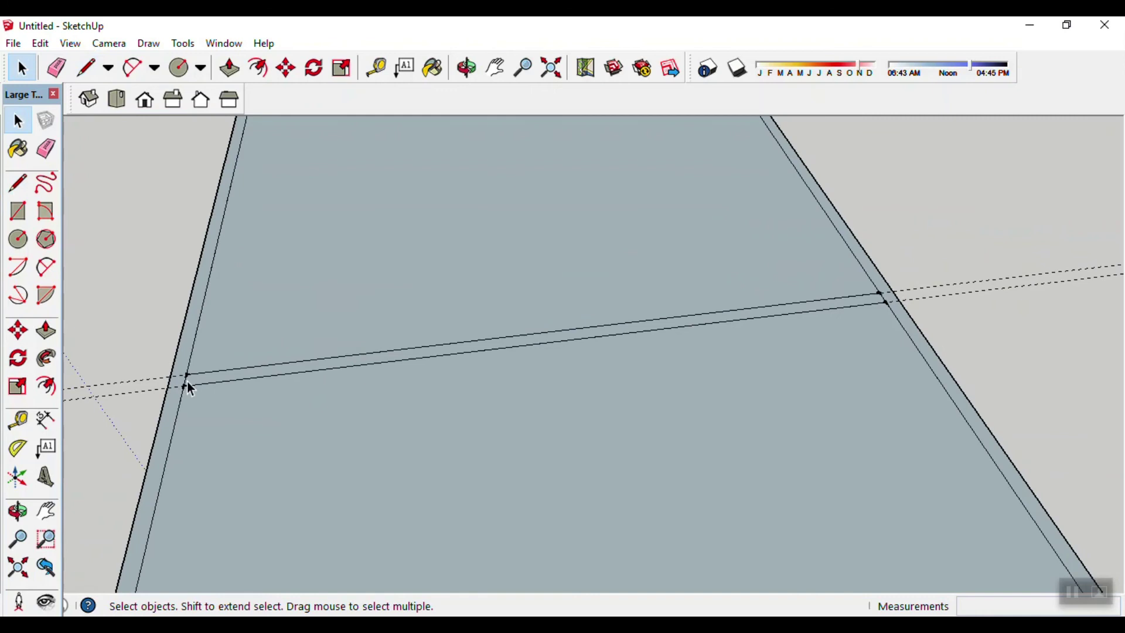
scroll(187, 381, up, 3)
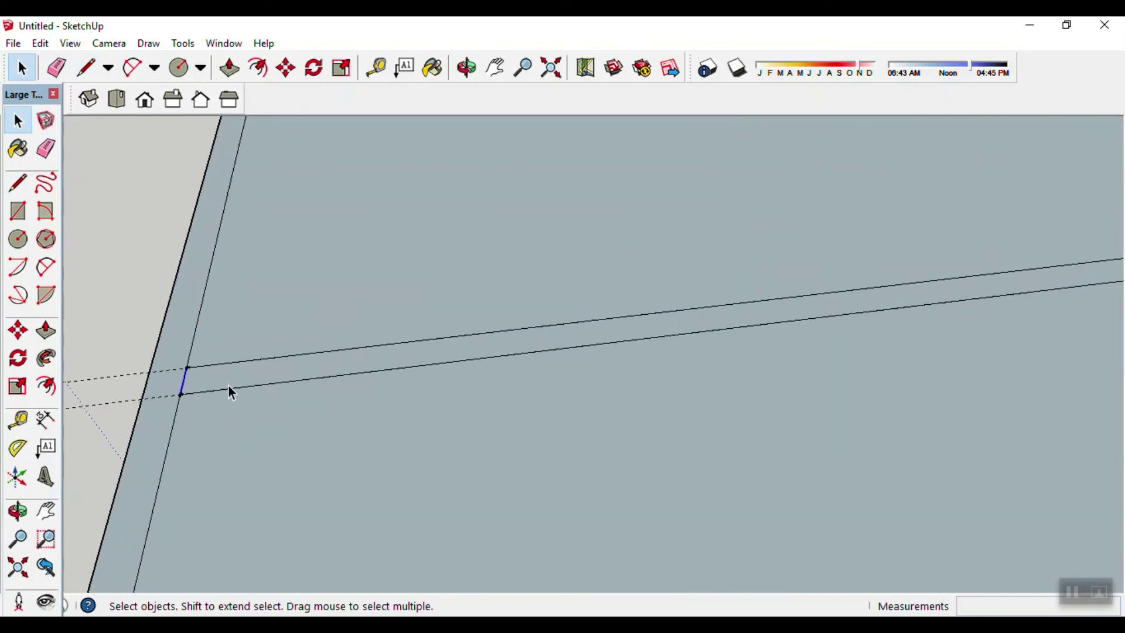
mouse_move(231, 391)
middle_down()
mouse_move(804, 399)
mouse_move(585, 389)
mouse_move(961, 307)
middle_up()
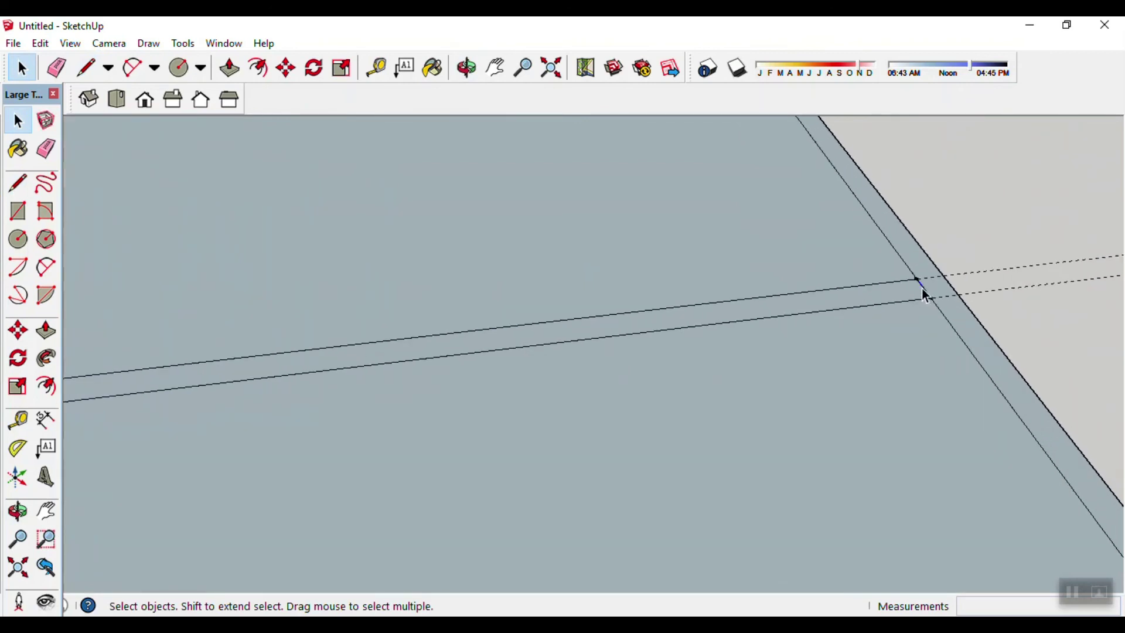
scroll(683, 362, down, 3)
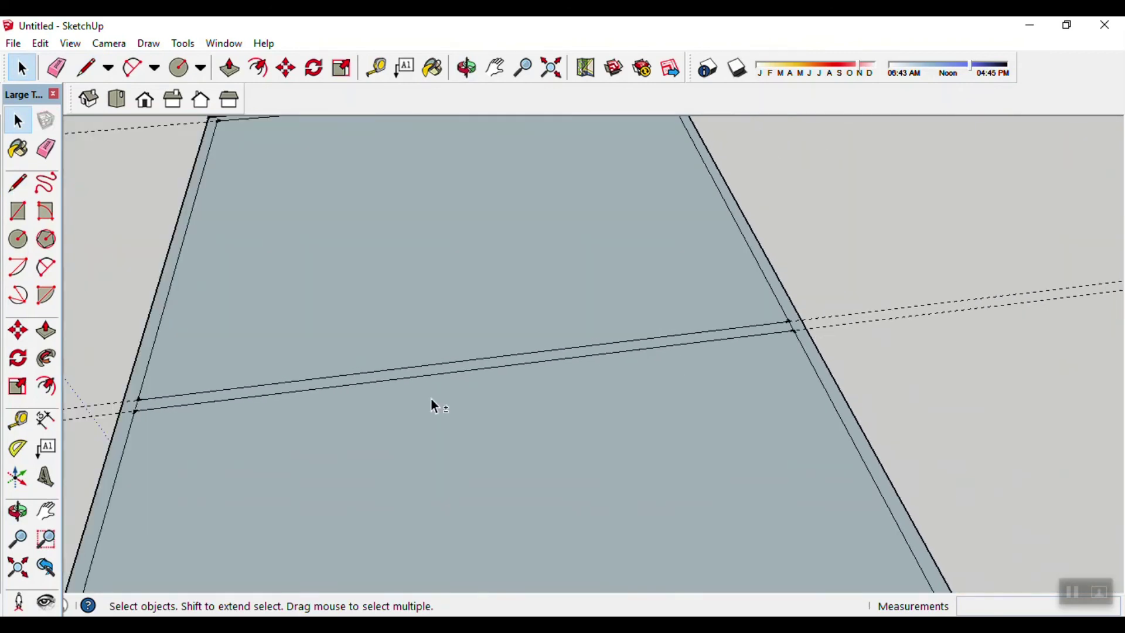
scroll(529, 364, down, 3)
mouse_move(529, 360)
middle_down()
mouse_move(554, 376)
mouse_move(483, 442)
mouse_move(713, 394)
mouse_move(472, 359)
middle_up()
scroll(498, 369, up, 3)
- Push/Pull the wall strip face up 2000 mm to raise the walls and partition
scroll(518, 378, up, 3)
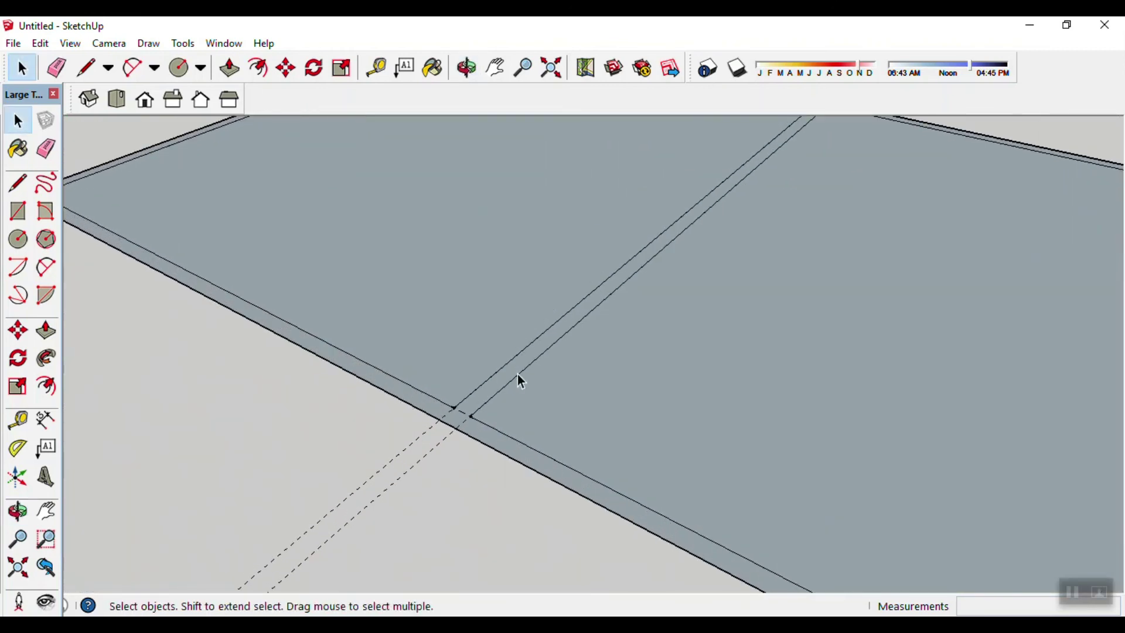
key(p)
click(459, 414)
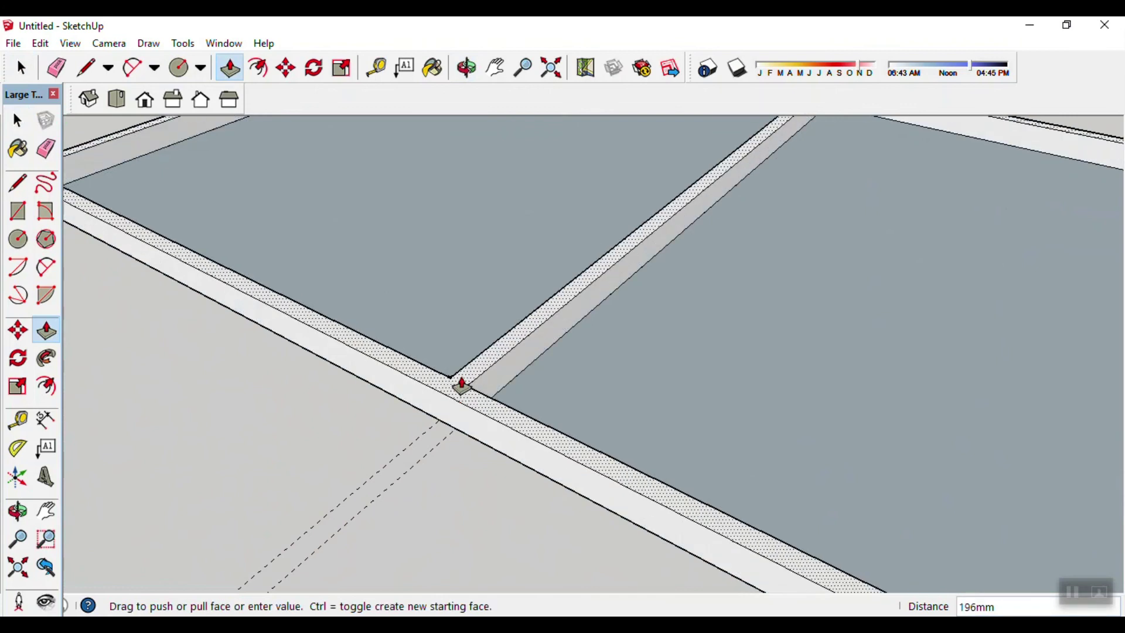
scroll(461, 381, down, 2)
scroll(469, 375, down, 3)
scroll(489, 352, down, 2)
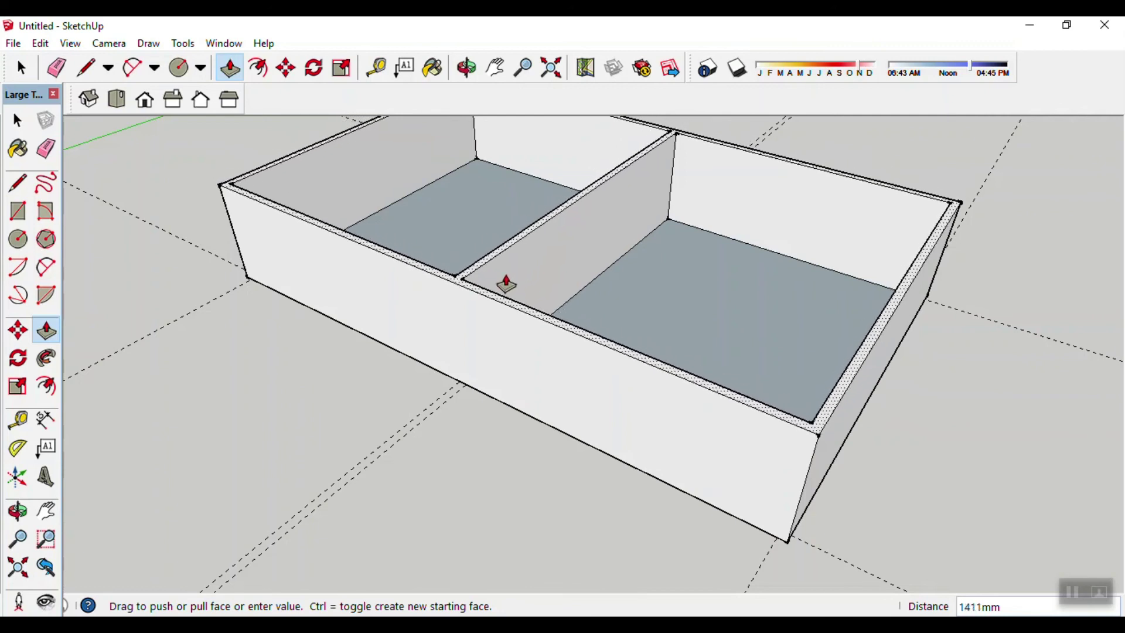
scroll(510, 246, down, 1)
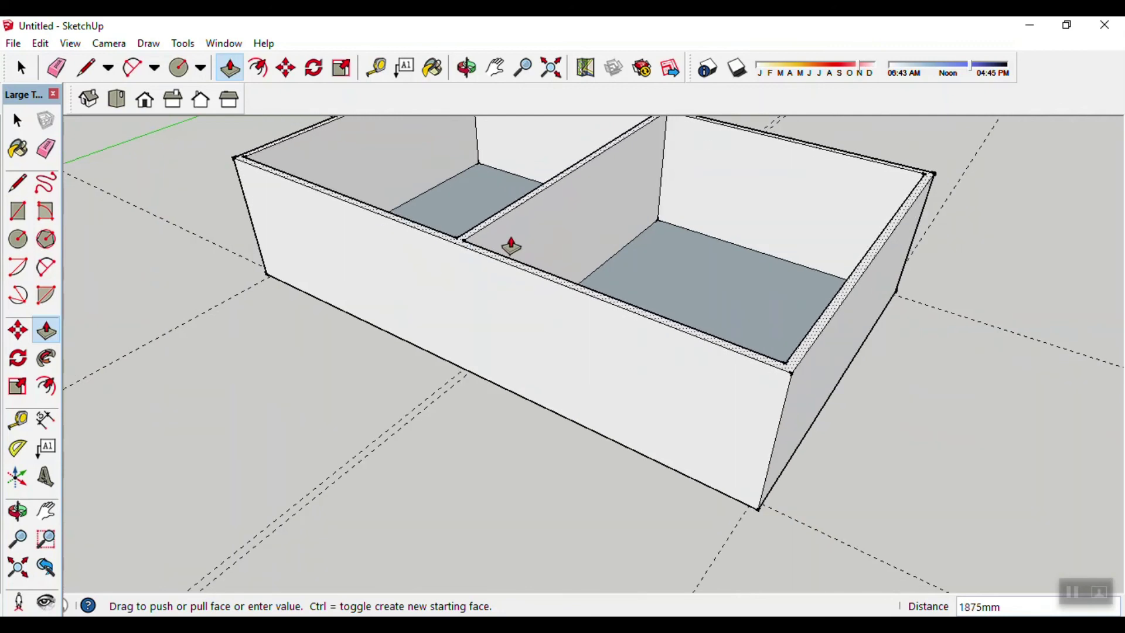
scroll(512, 244, down, 1)
middle_drag(512, 244, 472, 289)
text(2000)
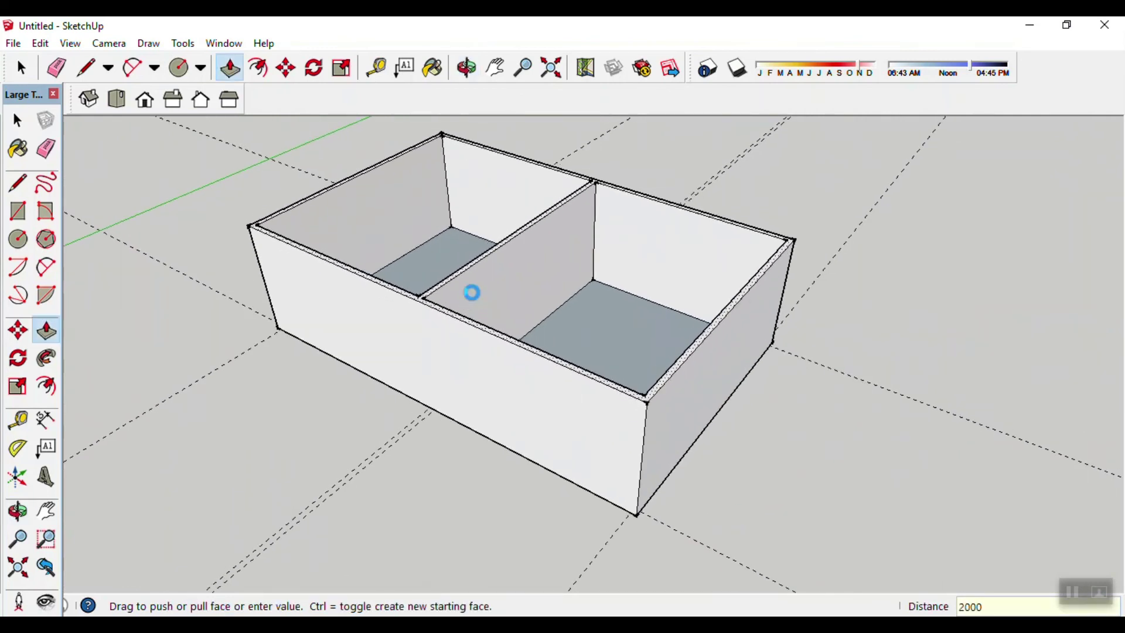
key(Return)
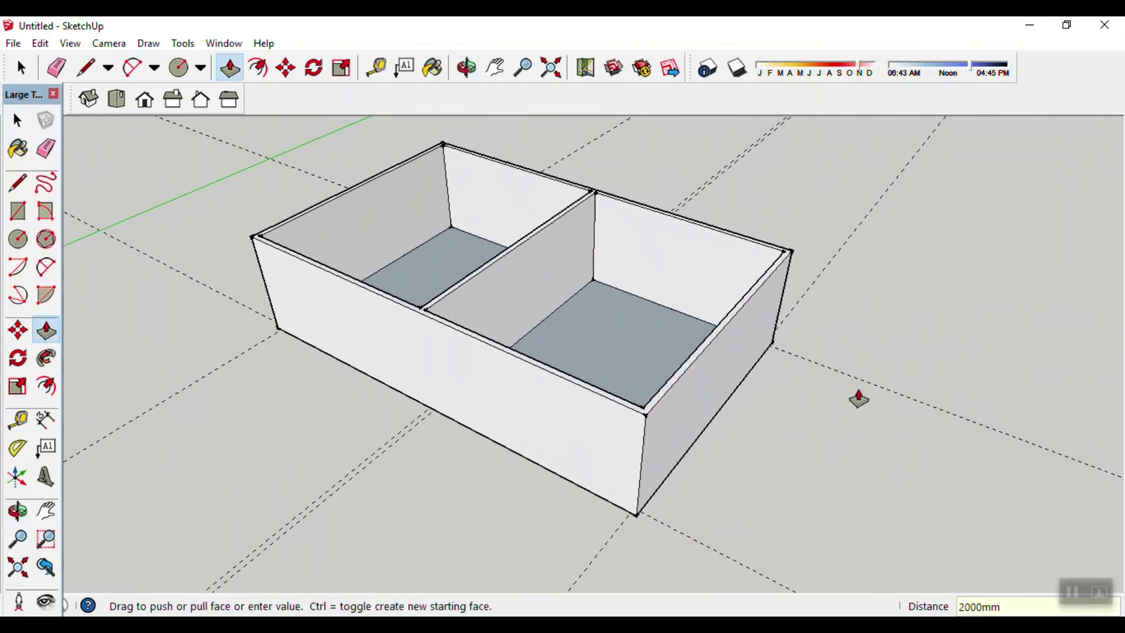
- Orbit around the box to inspect the raised walls and central divider
middle_drag(933, 439, 422, 409)
key(o)
mouse_move(422, 409)
mouse_down()
mouse_move(475, 426)
mouse_move(625, 414)
mouse_move(605, 467)
mouse_move(705, 293)
mouse_move(618, 415)
mouse_up()
middle_drag(617, 416, 515, 515)
mouse_move(630, 494)
middle_down()
mouse_move(647, 542)
mouse_move(786, 545)
middle_up()
drag(783, 542, 815, 484)
key(p)
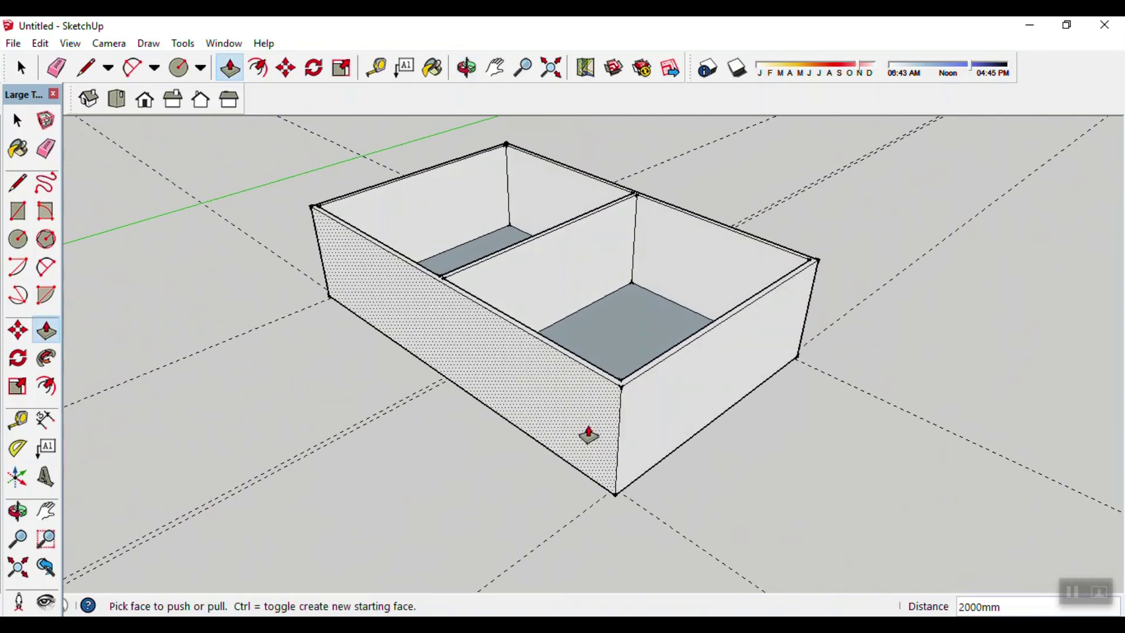
scroll(627, 311, up, 4)
- Draw a 700 mm-wide door outline on the partition, from its base back down to the floor
mouse_move(627, 311)
middle_down()
mouse_move(635, 301)
mouse_move(624, 357)
middle_up()
scroll(625, 356, down, 3)
middle_drag(514, 337, 527, 344)
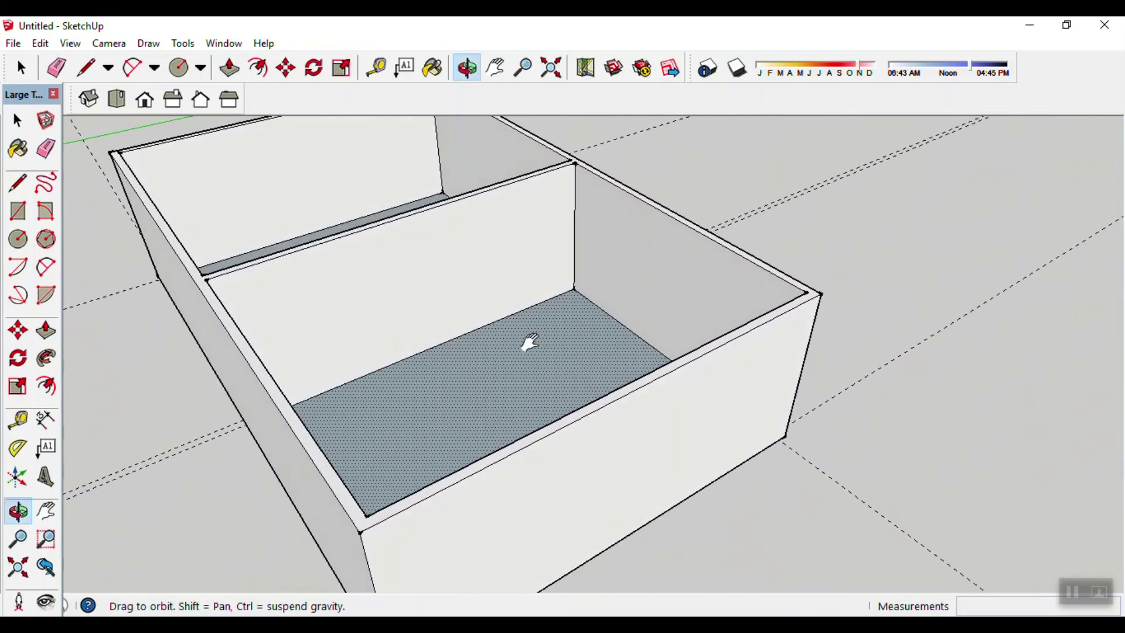
scroll(527, 352, up, 3)
key(l)
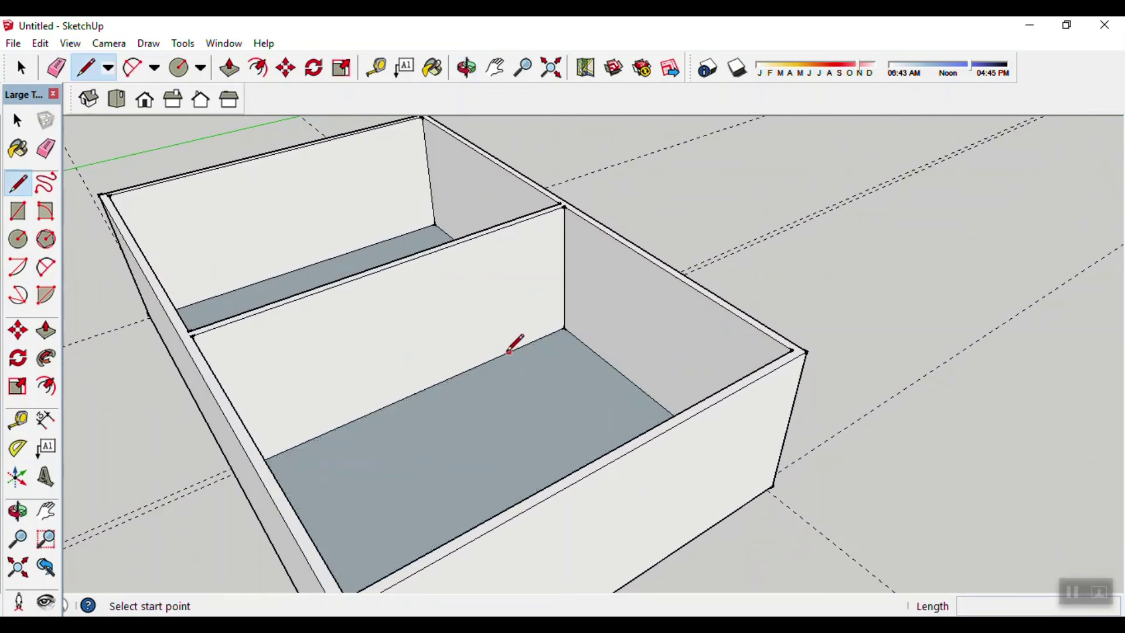
click(494, 357)
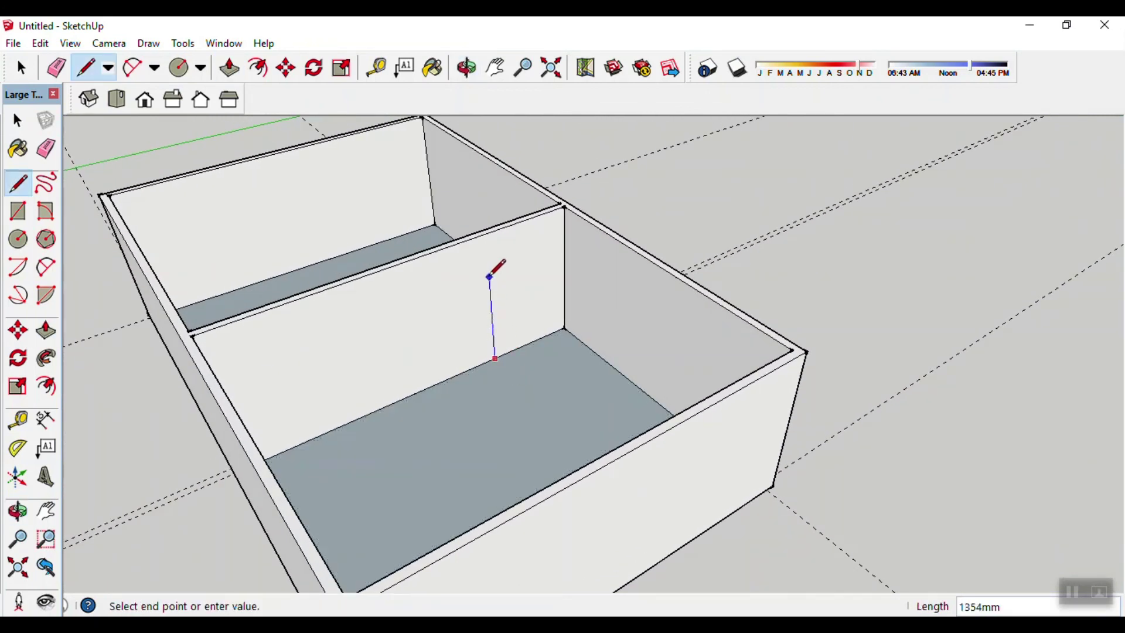
text(13)
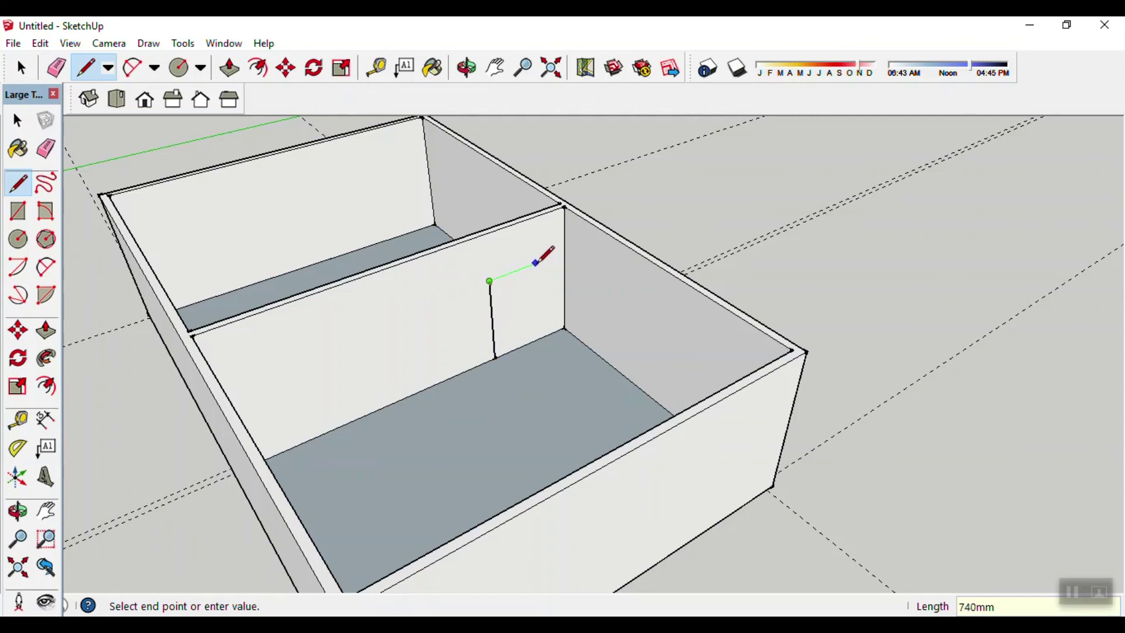
text(700)
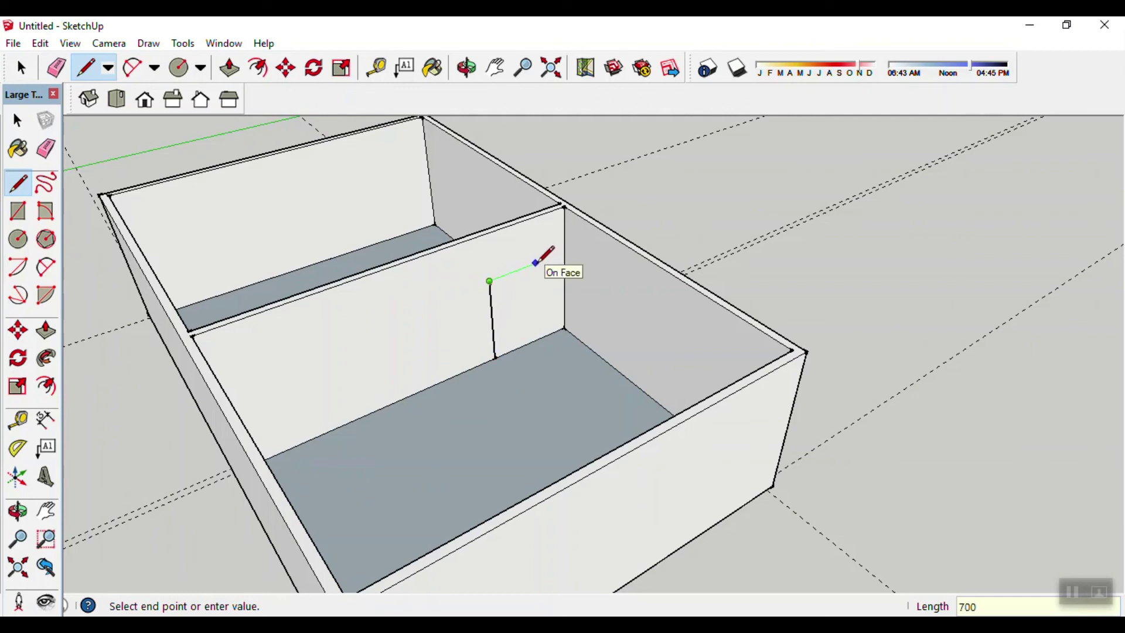
key(Return)
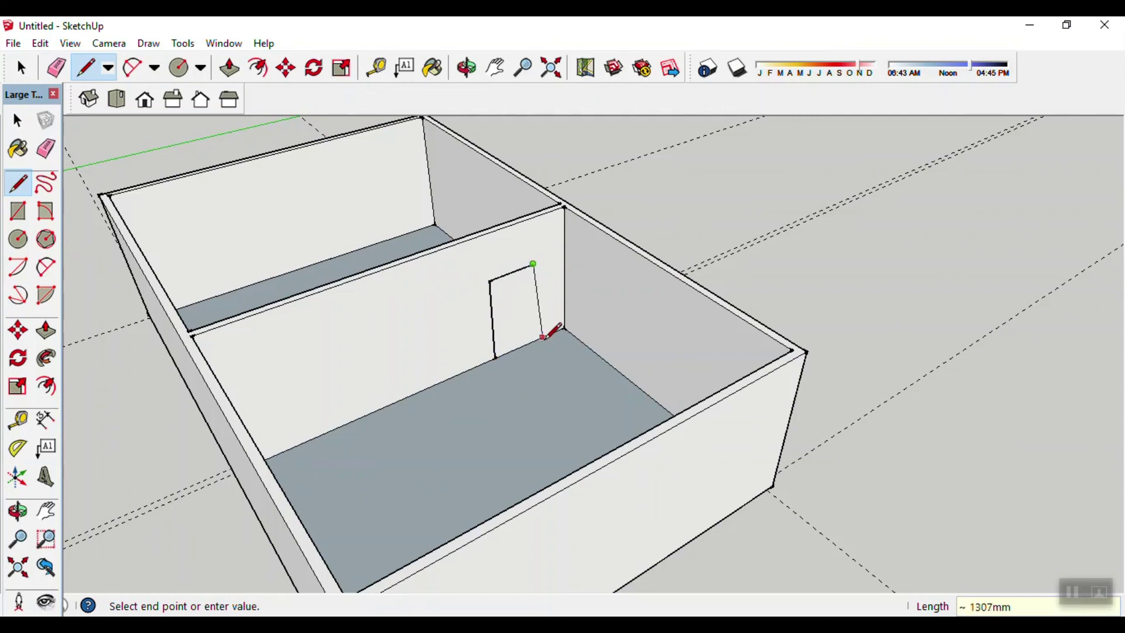
click(535, 340)
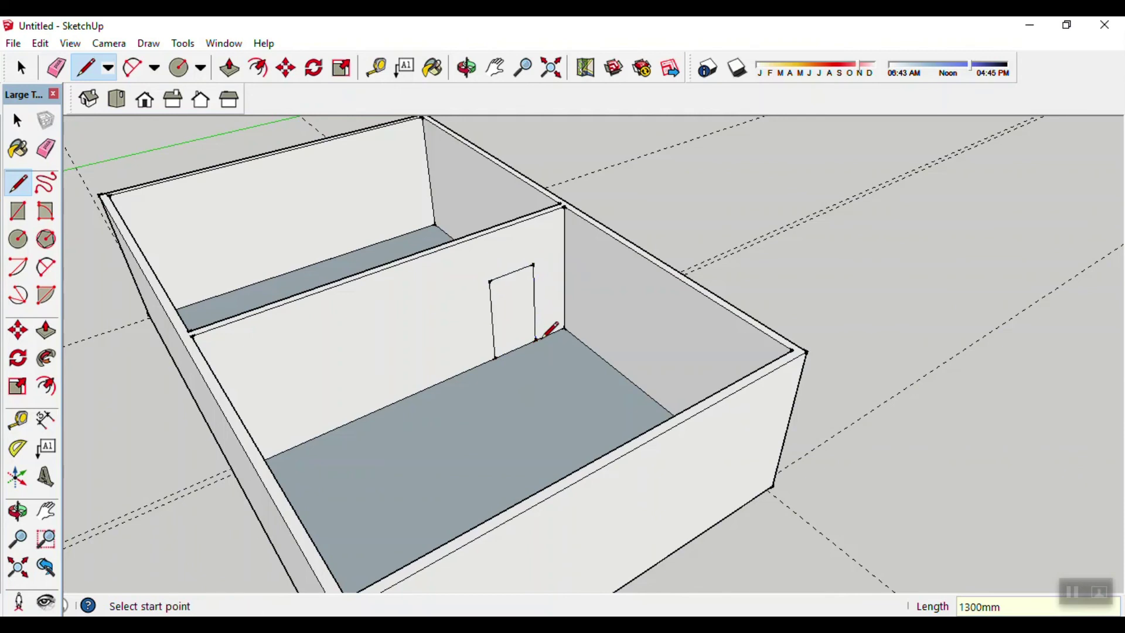
key(space)
- Push/Pull the door face into the partition to cut the opening
key(p)
drag(510, 319, 503, 305)
click(502, 305)
- Orbit and zoom out to view the whole two-room box
middle_drag(532, 384, 449, 379)
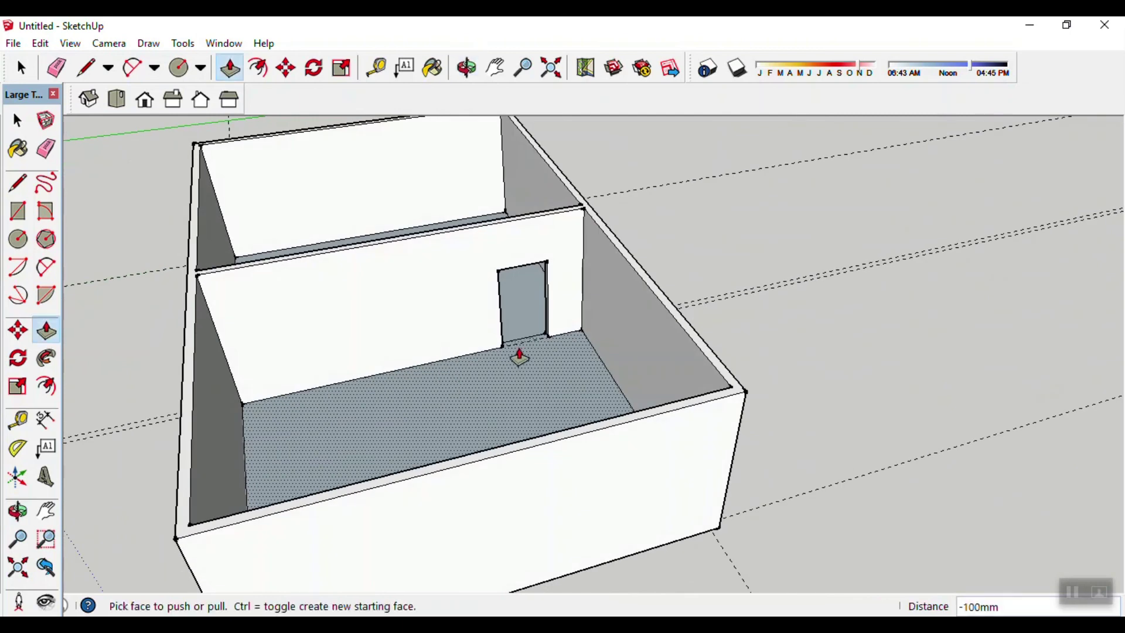
scroll(522, 352, down, 2)
mouse_move(523, 347)
middle_down()
mouse_move(527, 356)
mouse_move(399, 413)
mouse_move(710, 376)
middle_up()
key(space)
key(o)
mouse_move(710, 377)
mouse_down()
mouse_move(677, 445)
mouse_move(753, 410)
mouse_move(635, 474)
mouse_up()
key(space)
mouse_move(631, 466)
middle_down()
mouse_move(434, 472)
mouse_move(515, 510)
mouse_move(704, 507)
mouse_move(622, 519)
mouse_move(627, 489)
mouse_move(613, 486)
mouse_move(593, 513)
mouse_move(671, 522)
middle_up()
scroll(628, 523, down, 2)
scroll(628, 521, down, 1)
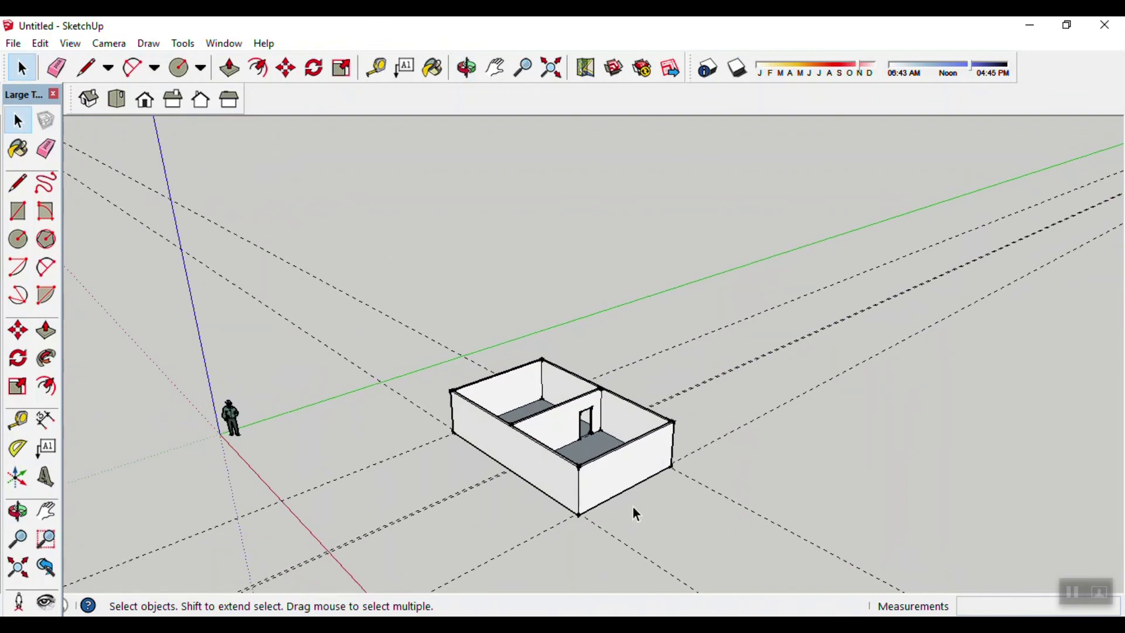
- Turn off Guides in the View menu and orbit around the room model
middle_drag(632, 507, 690, 508)
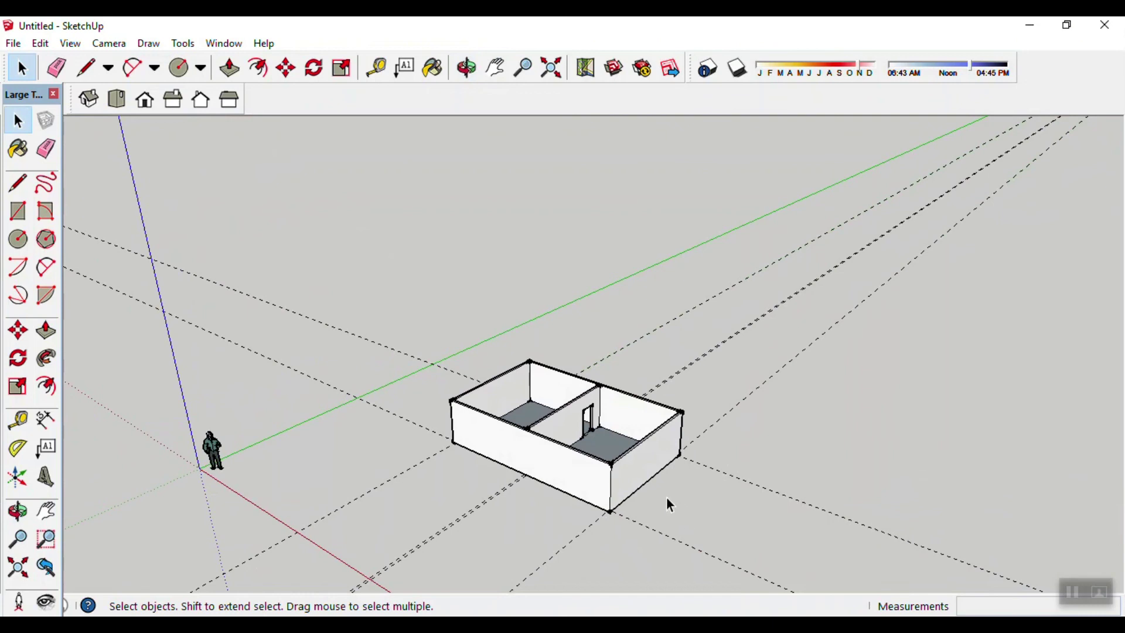
click(71, 44)
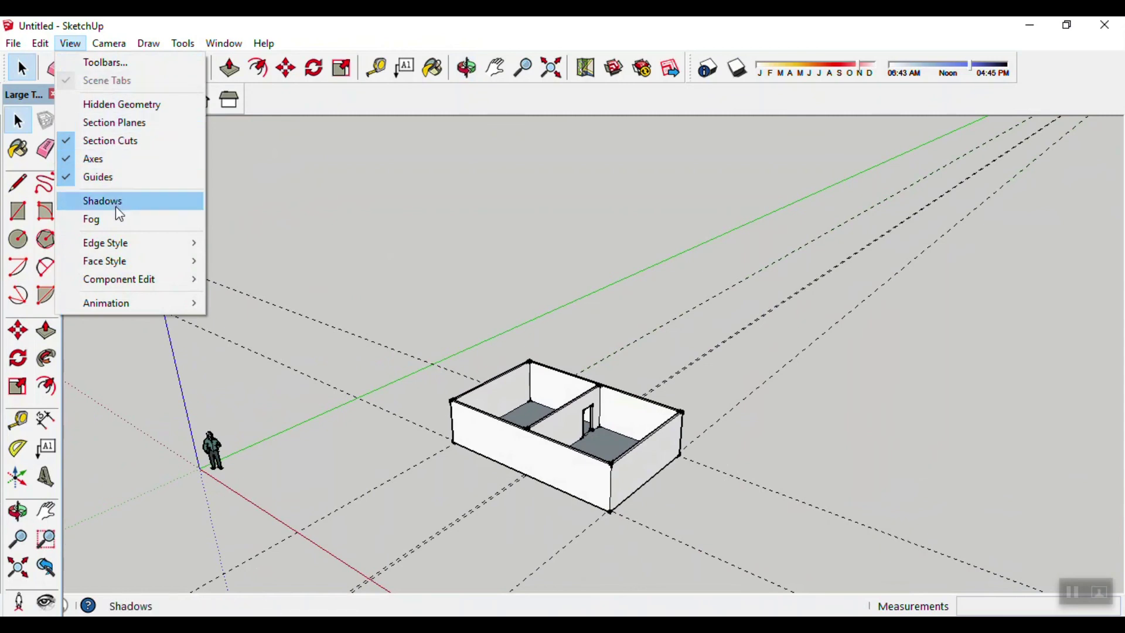
click(99, 177)
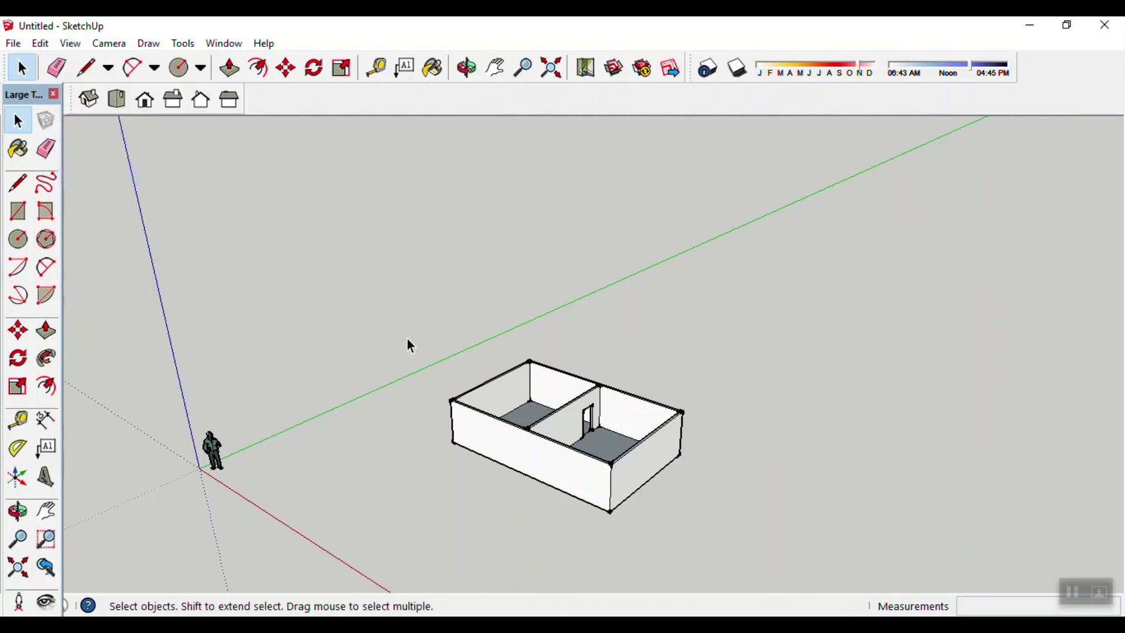
mouse_move(760, 476)
middle_down()
mouse_move(413, 469)
mouse_move(580, 466)
mouse_move(712, 407)
mouse_move(522, 490)
mouse_move(572, 294)
mouse_move(523, 546)
mouse_move(573, 417)
middle_up()
scroll(558, 477, up, 2)
scroll(586, 418, up, 2)
scroll(606, 423, down, 3)
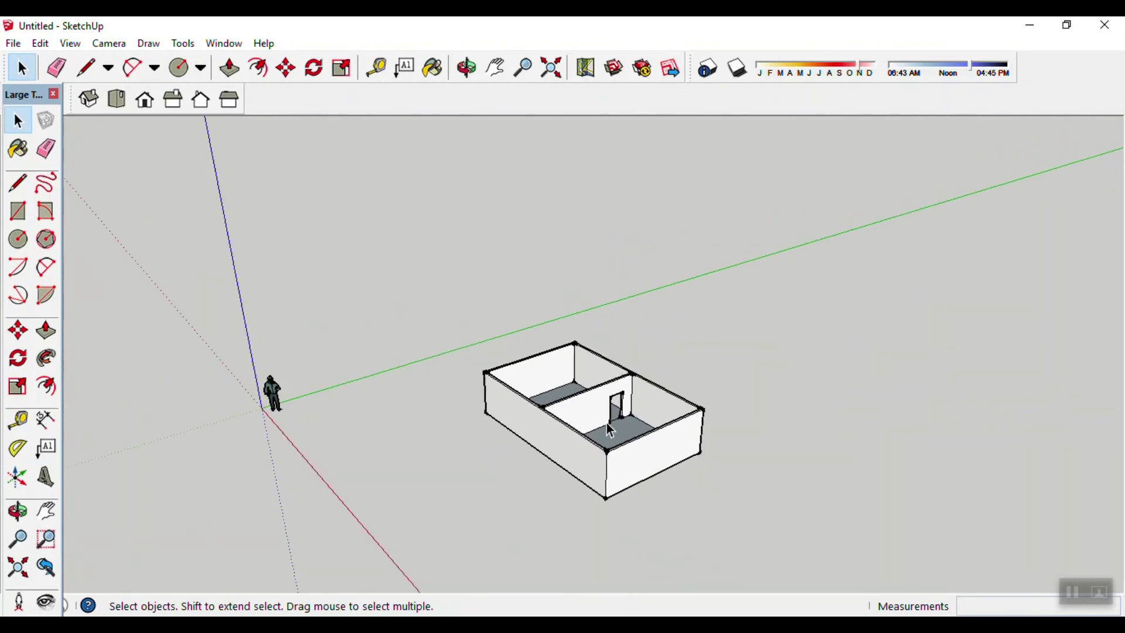
mouse_move(711, 447)
middle_down()
mouse_move(437, 477)
mouse_move(678, 457)
mouse_move(537, 459)
mouse_move(666, 437)
middle_up()
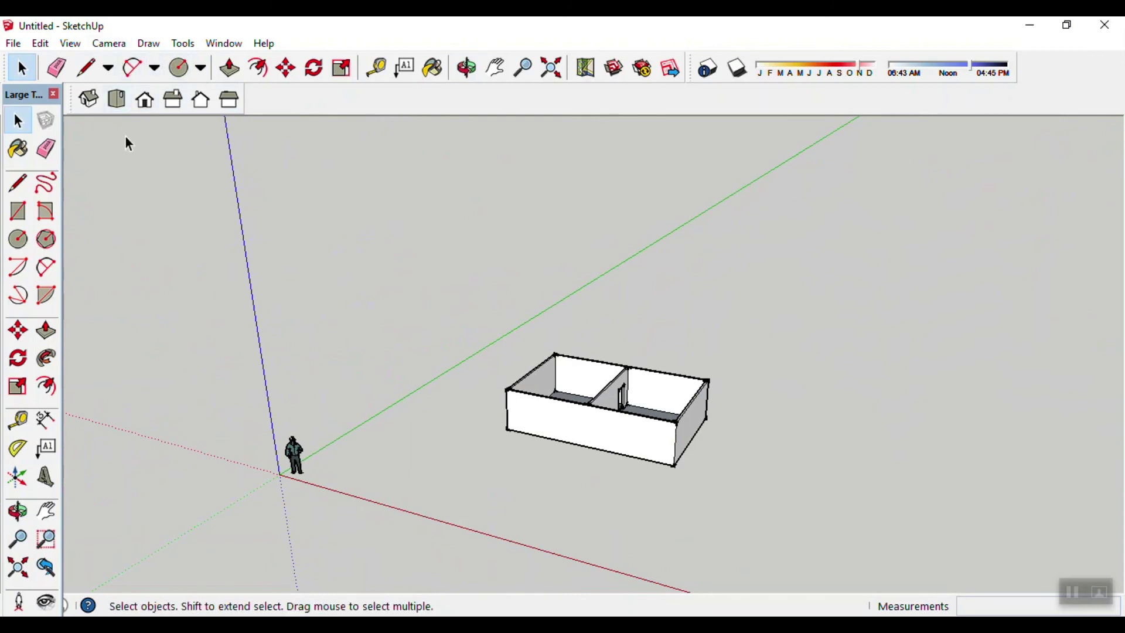
- Turn Guides back on in the View menu and orbit around the room
click(70, 43)
mouse_move(106, 243)
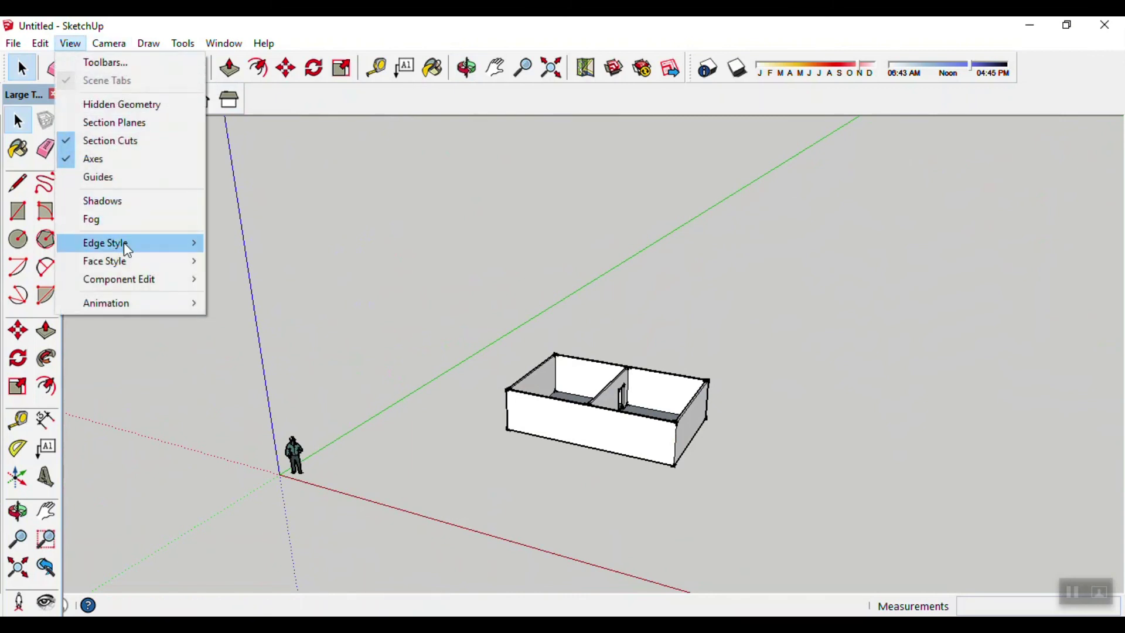
click(111, 177)
middle_drag(729, 373, 574, 403)
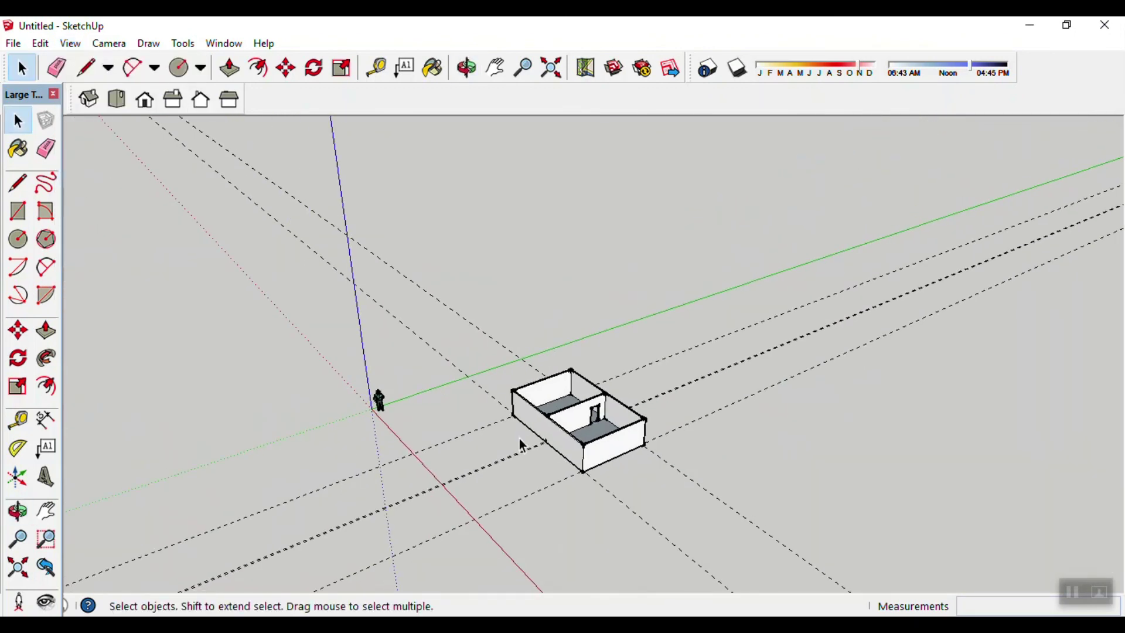
key(o)
mouse_move(517, 484)
mouse_down()
mouse_move(626, 492)
mouse_move(557, 401)
mouse_move(489, 359)
mouse_up()
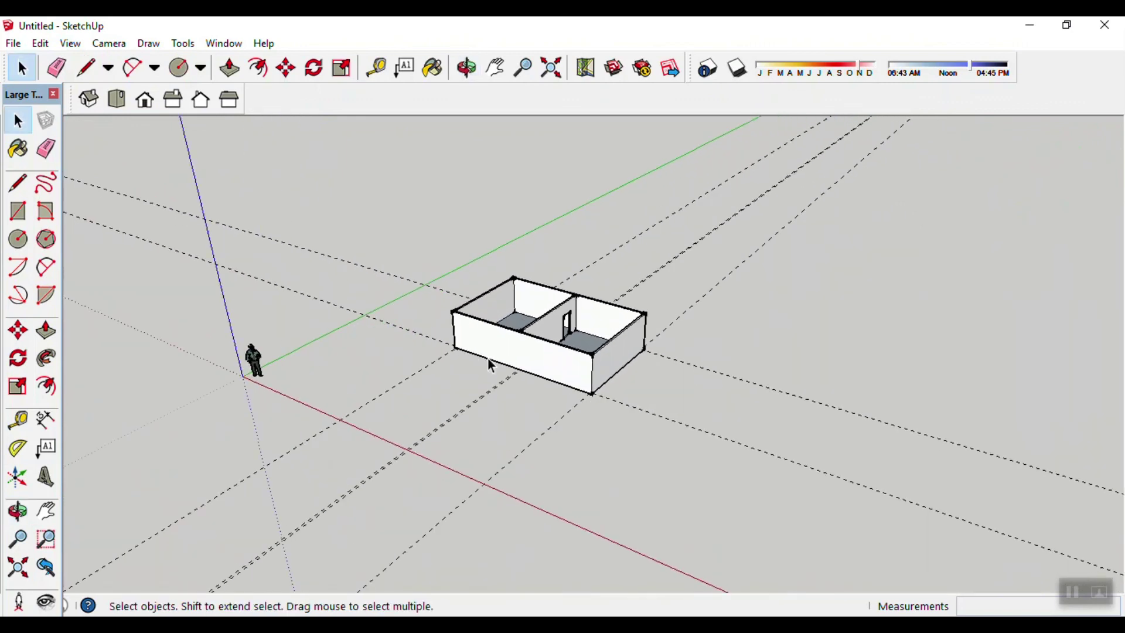
mouse_move(715, 409)
mouse_down()
mouse_move(477, 410)
mouse_move(532, 426)
mouse_move(660, 401)
mouse_move(668, 477)
mouse_up()
key(space)
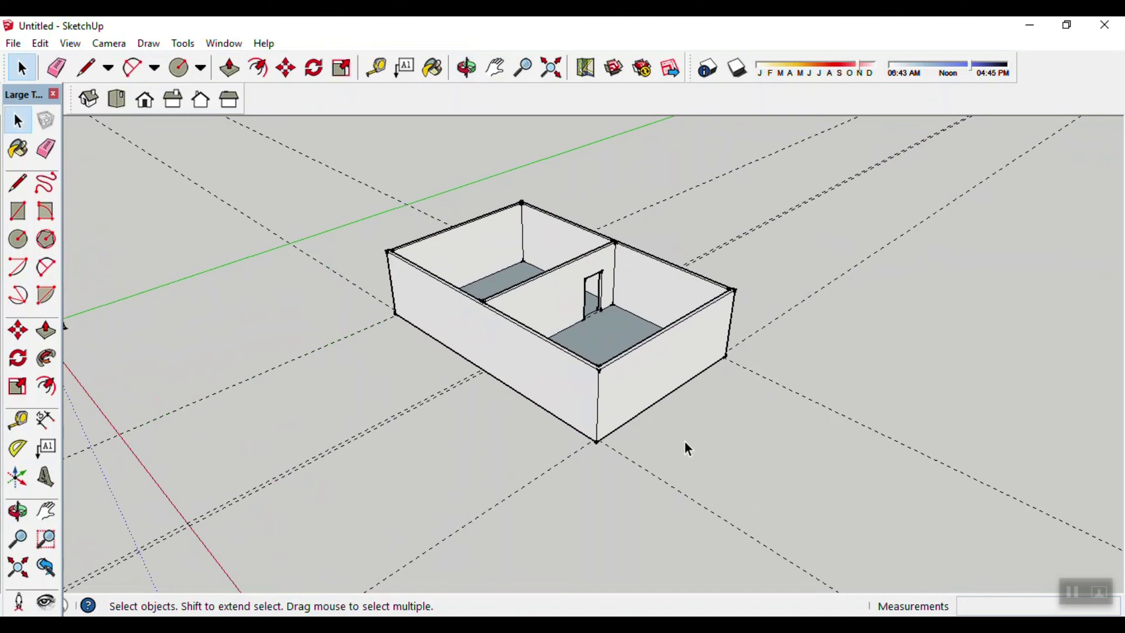
- Minimize the SketchUp window to show the desktop
scroll(686, 443, down, 1)
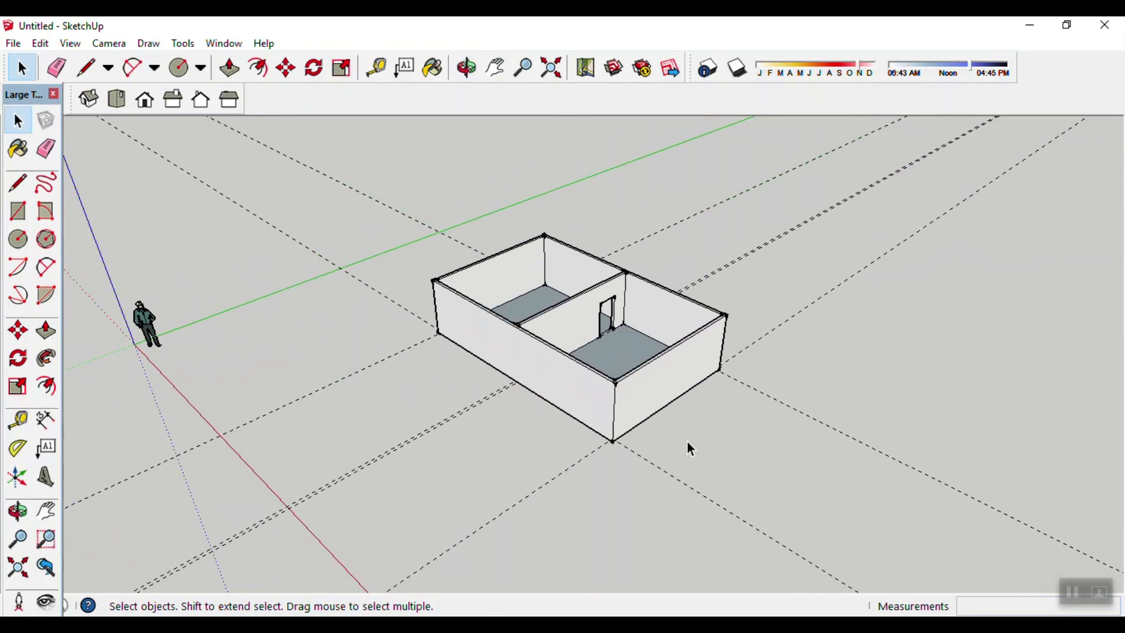
mouse_move(668, 479)
middle_down()
mouse_move(721, 470)
mouse_move(695, 449)
mouse_move(752, 462)
mouse_move(715, 462)
middle_up()
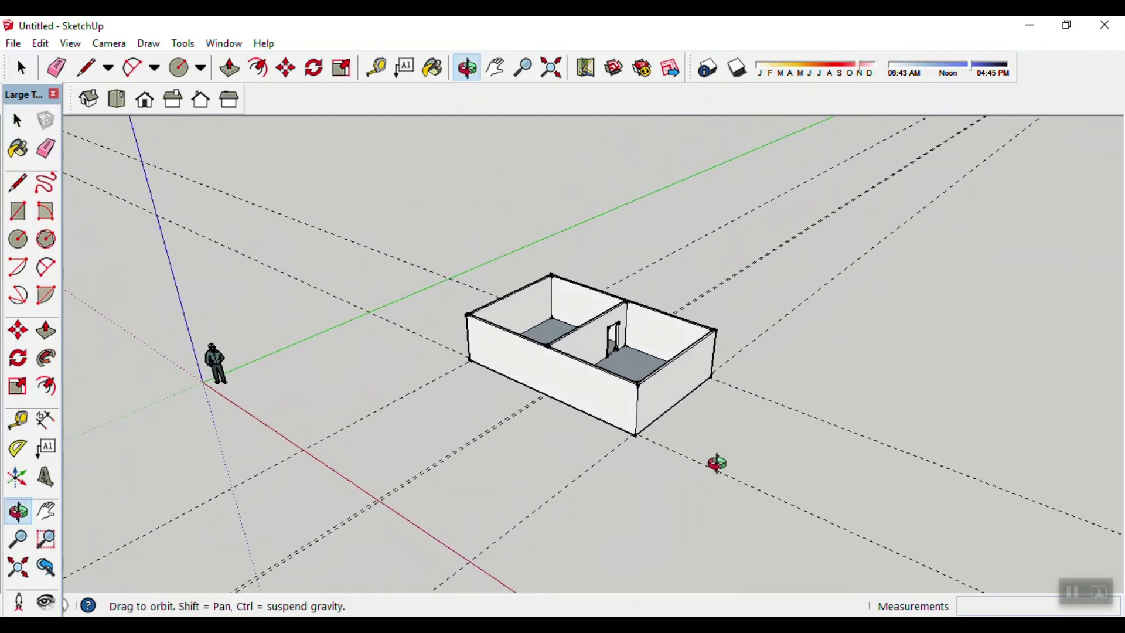
click(1036, 24)
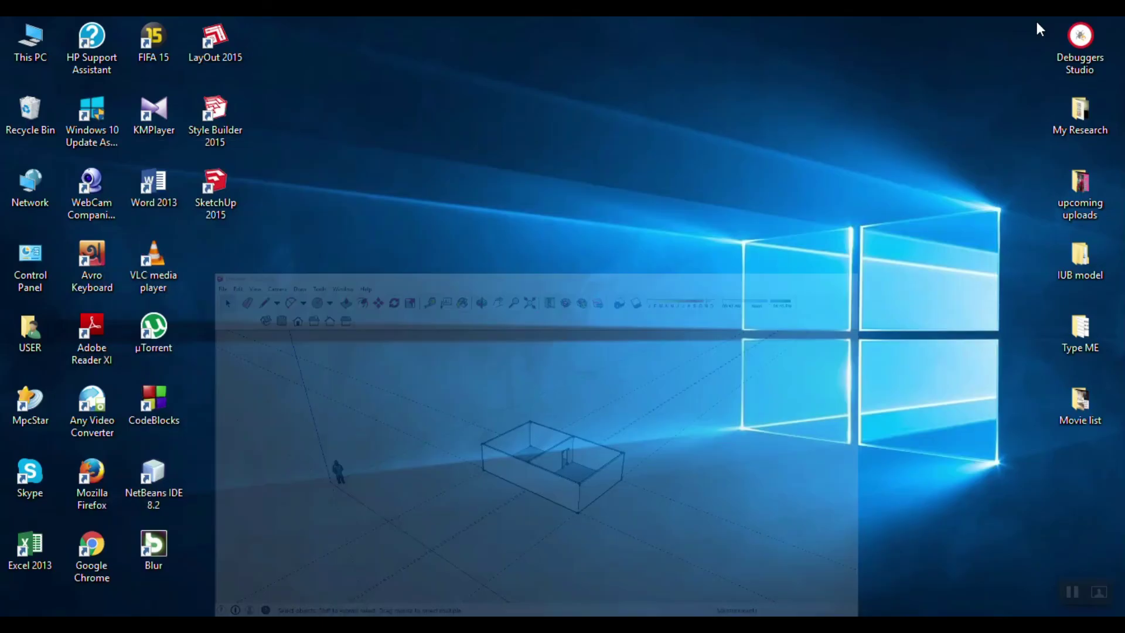